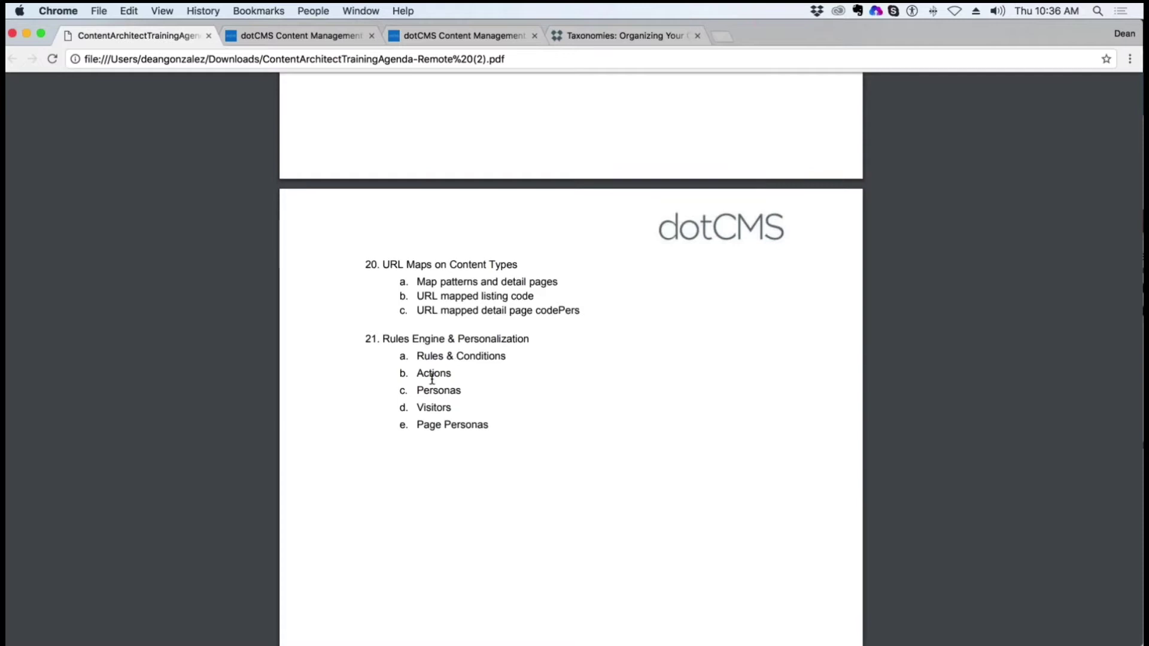
Switch from the training agenda to the dotCMS content search and filter the content list to the Persona type.
{"action": "left_click_drag", "start_coordinate": [458, 391], "coordinate": [417, 392]}
{"action": "key", "text": "ctrl+Tab"}
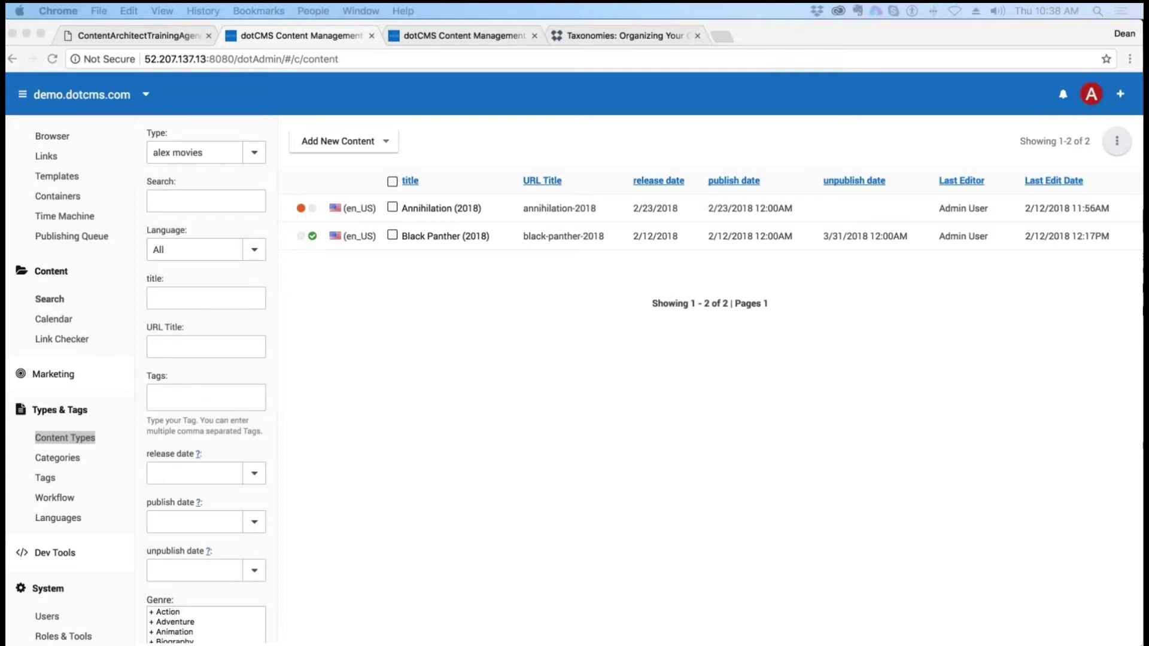
{"action": "left_click", "coordinate": [421, 290]}
{"action": "left_click", "coordinate": [254, 152]}
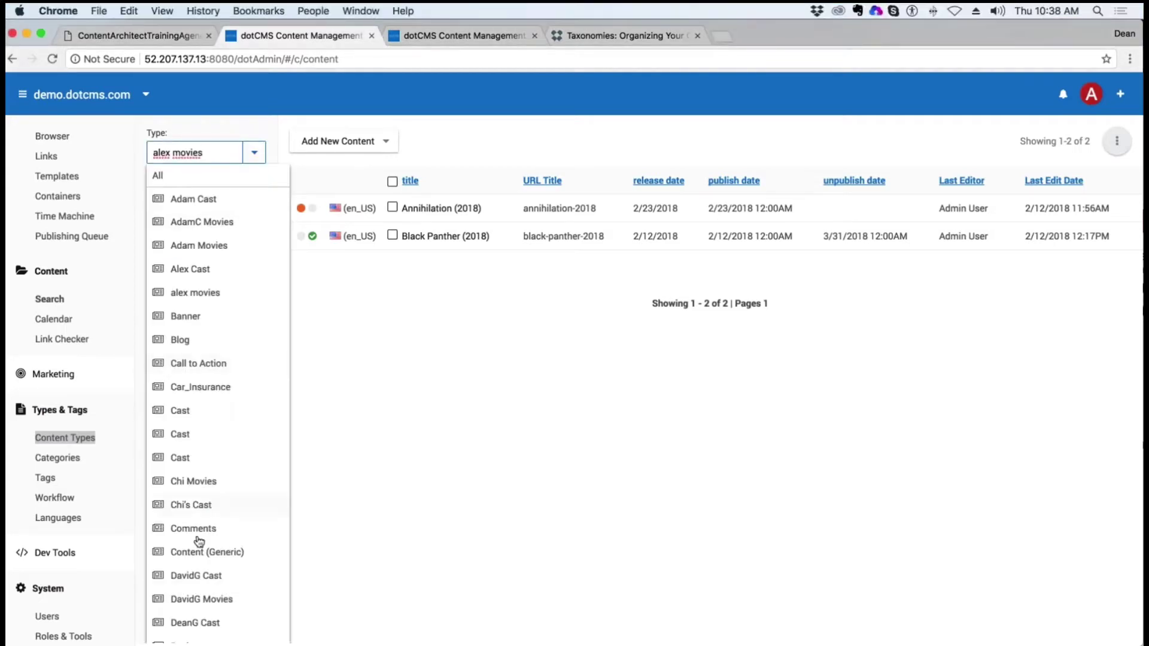
{"action": "scroll", "coordinate": [200, 541], "scroll_direction": "down", "scroll_amount": 12}
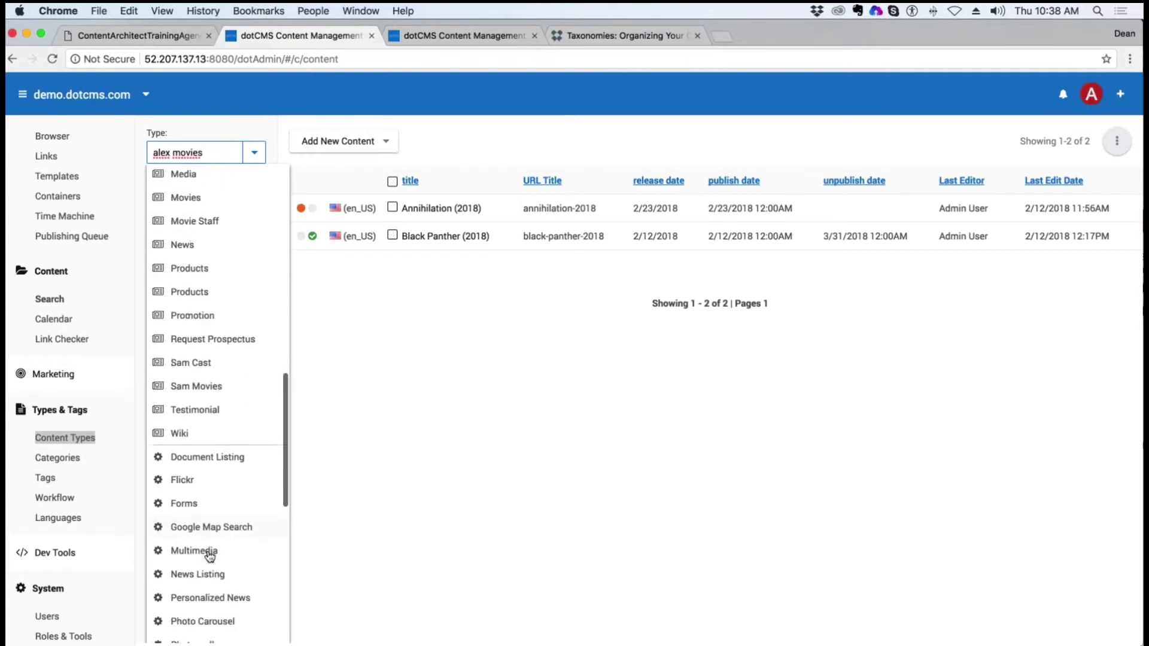
{"action": "scroll", "coordinate": [210, 556], "scroll_direction": "down", "scroll_amount": 10}
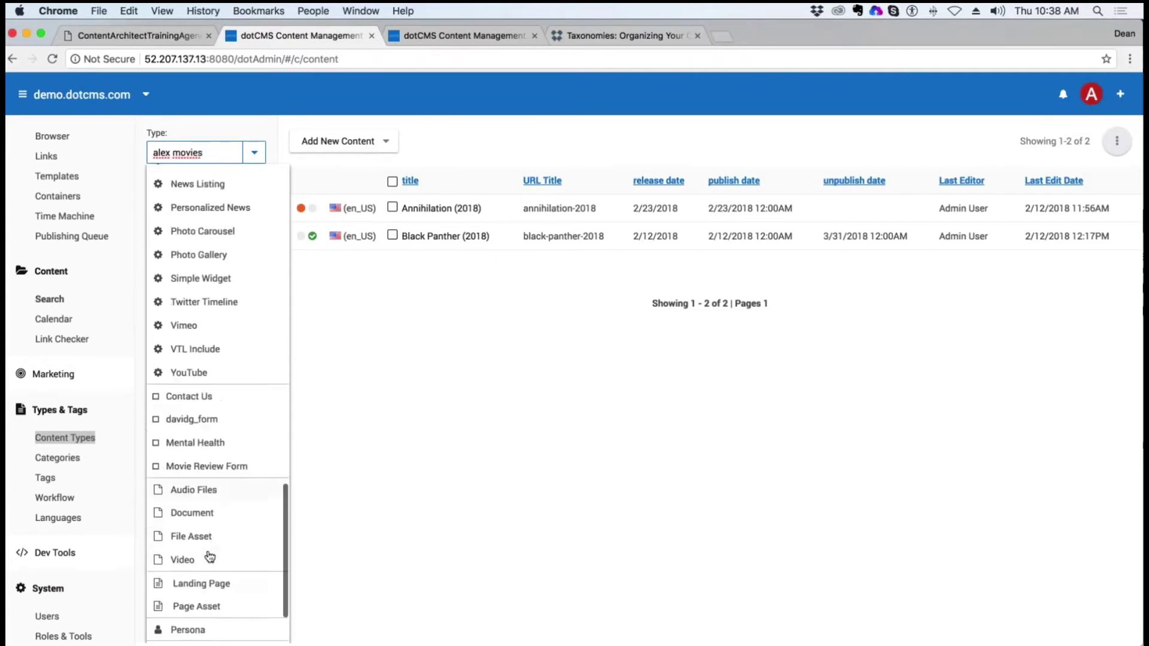
{"action": "scroll", "coordinate": [209, 557], "scroll_direction": "down", "scroll_amount": 2}
{"action": "left_click", "coordinate": [197, 586]}
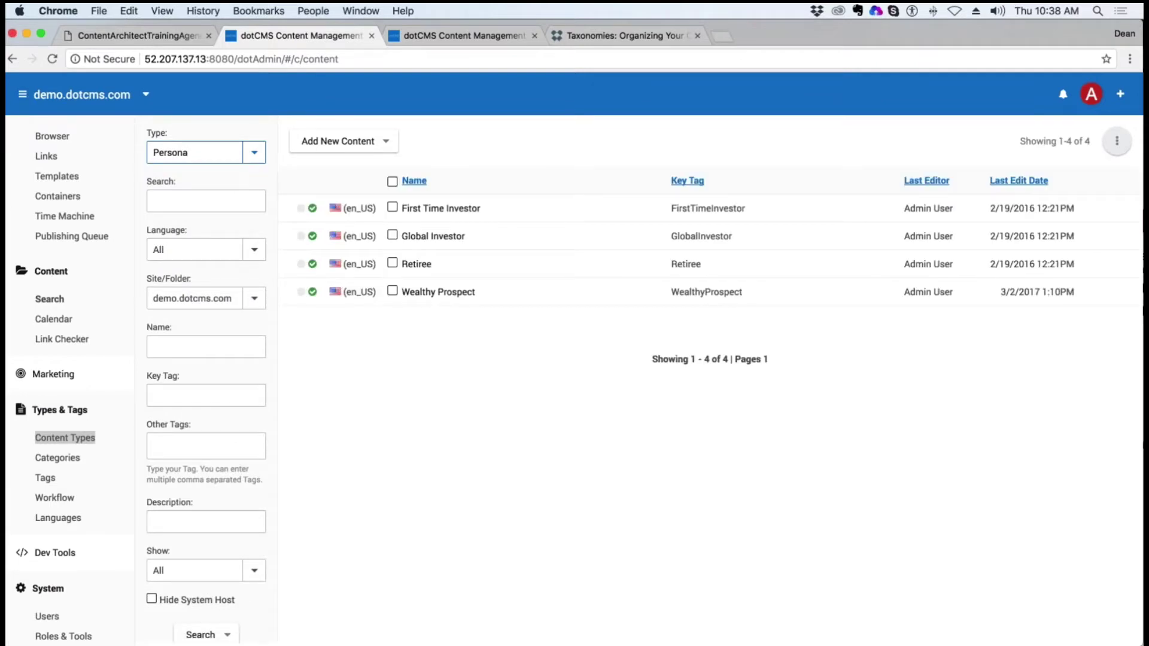
Start a new persona on demo.dotcms.com with the name Manchester and add the other tag england.
{"action": "left_click", "coordinate": [331, 144]}
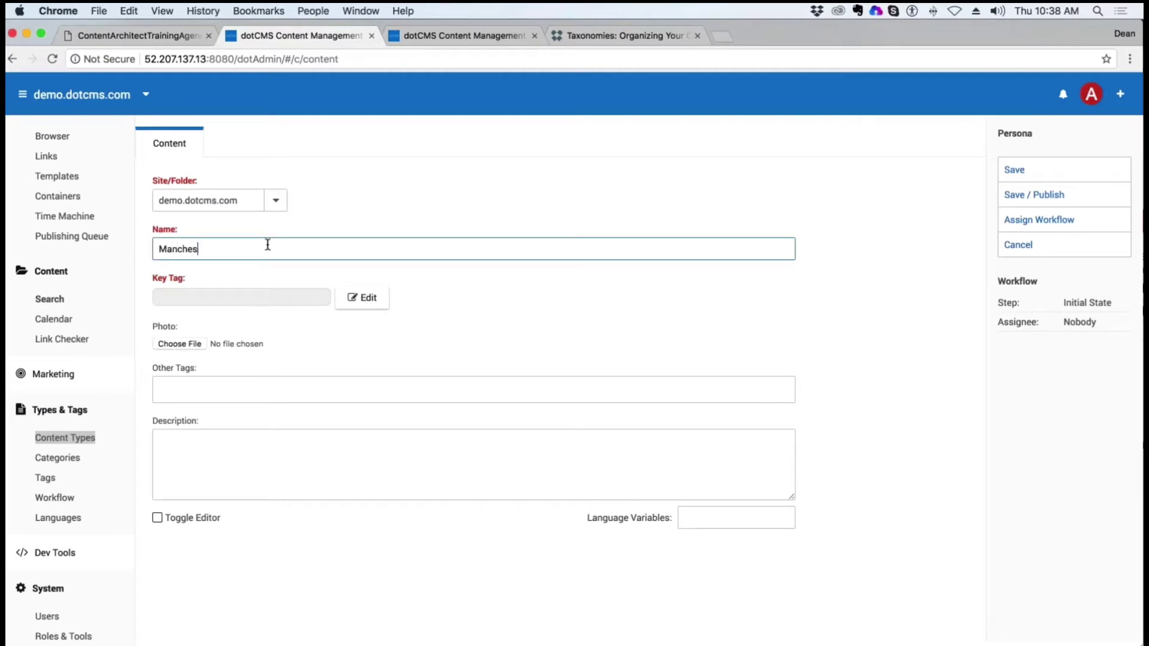
{"action": "key", "text": "Tab"}
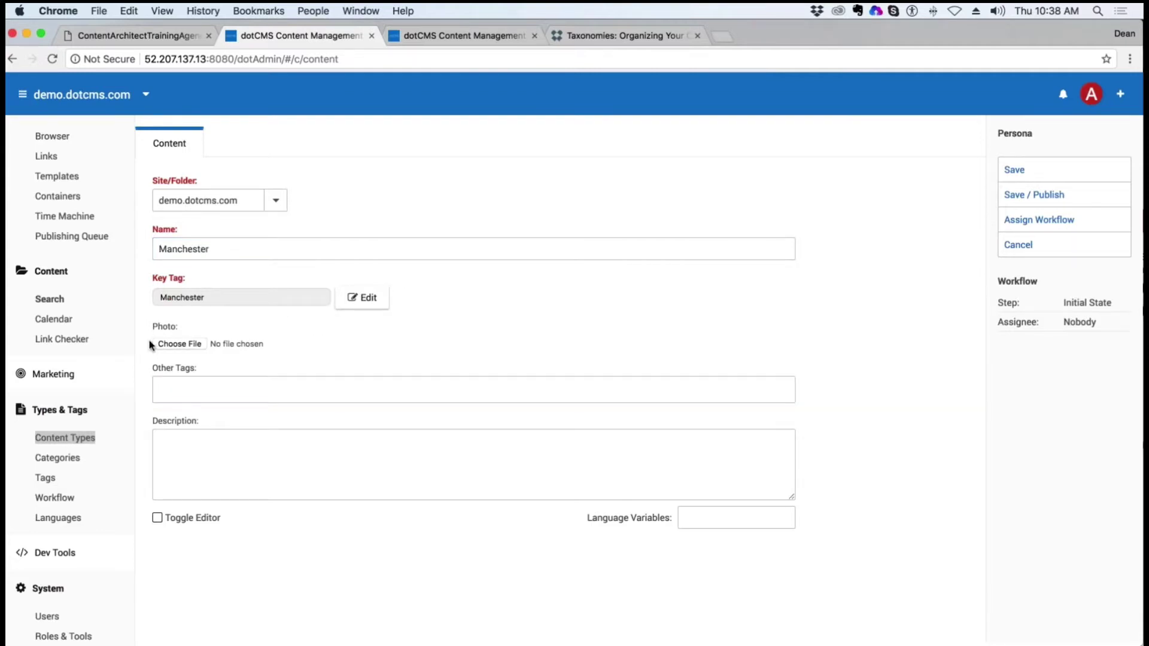
{"action": "left_click", "coordinate": [226, 381]}
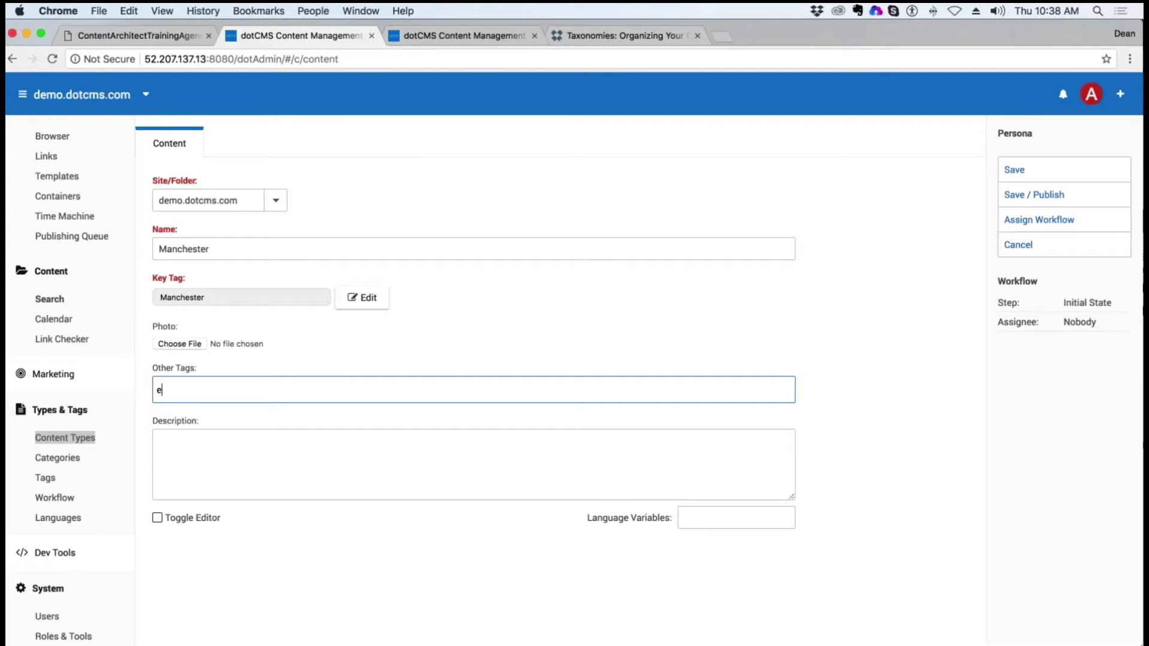
{"action": "type", "text": "england"}
{"action": "key", "text": "Return"}
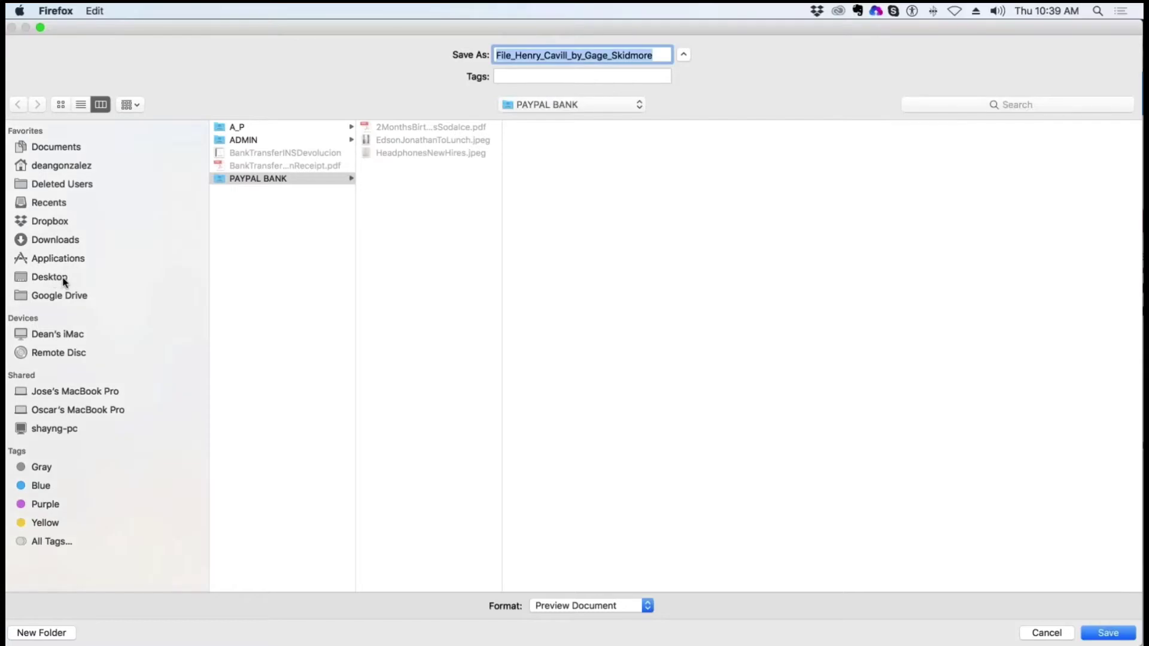
Save the portrait image to the Desktop with its file name shortened to Cavill.
{"action": "left_click", "coordinate": [62, 279]}
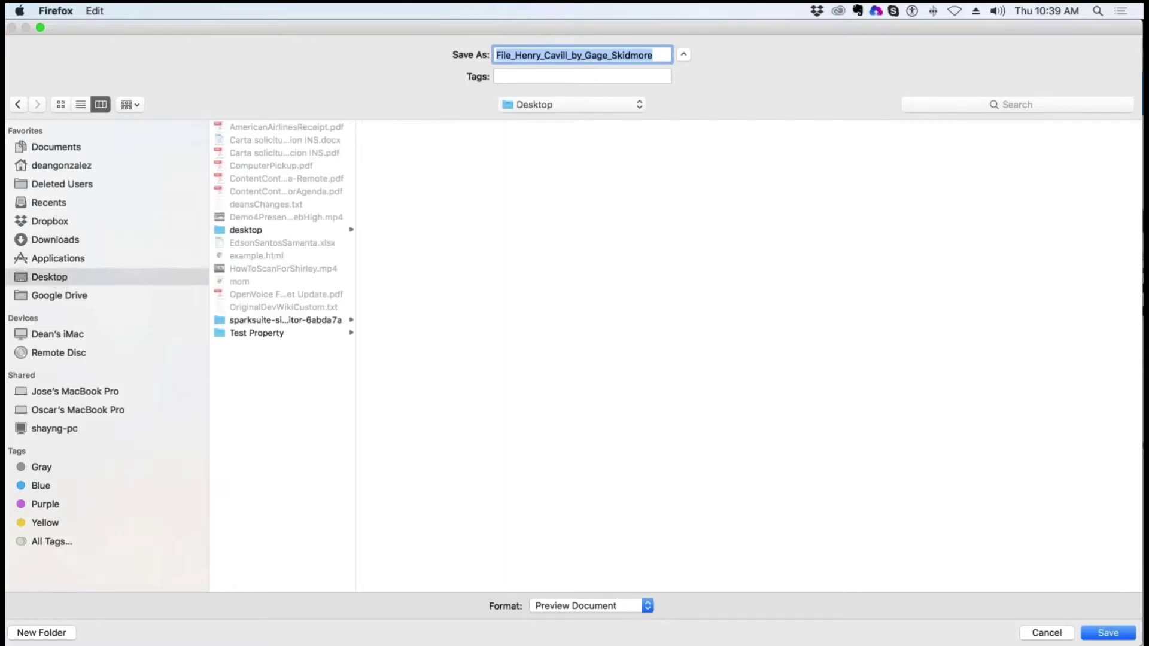
{"action": "left_click_drag", "start_coordinate": [544, 55], "coordinate": [496, 55]}
{"action": "key", "text": "BackSpace"}
{"action": "left_click_drag", "start_coordinate": [609, 57], "coordinate": [519, 56]}
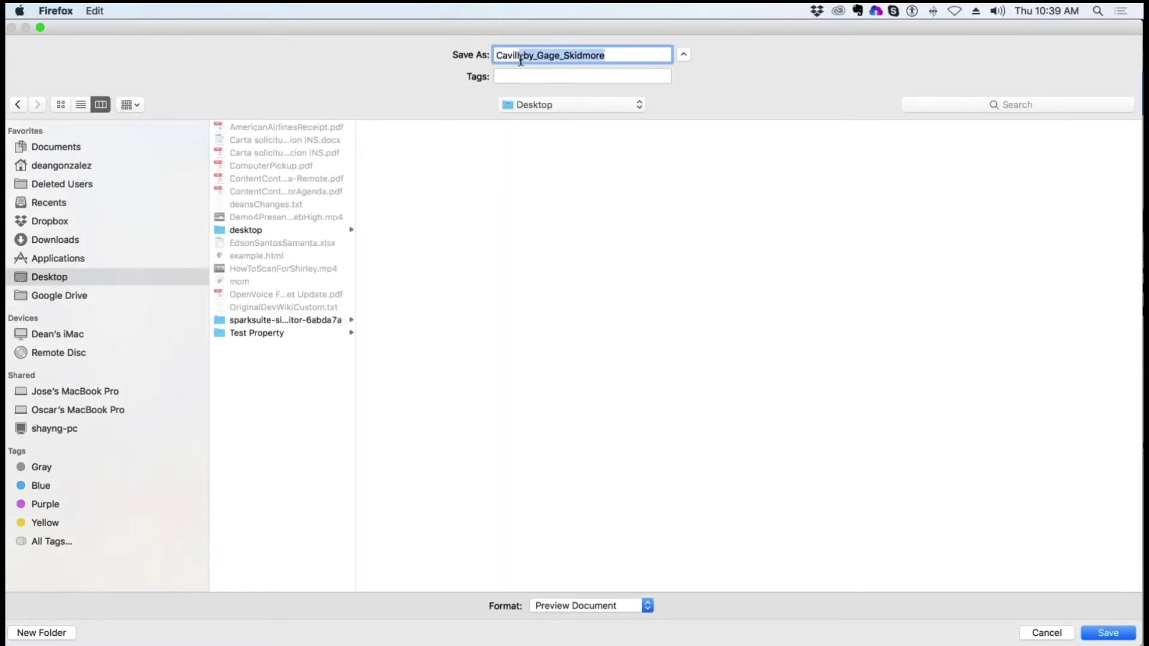
{"action": "key", "text": "BackSpace"}
{"action": "left_click", "coordinate": [1108, 634]}
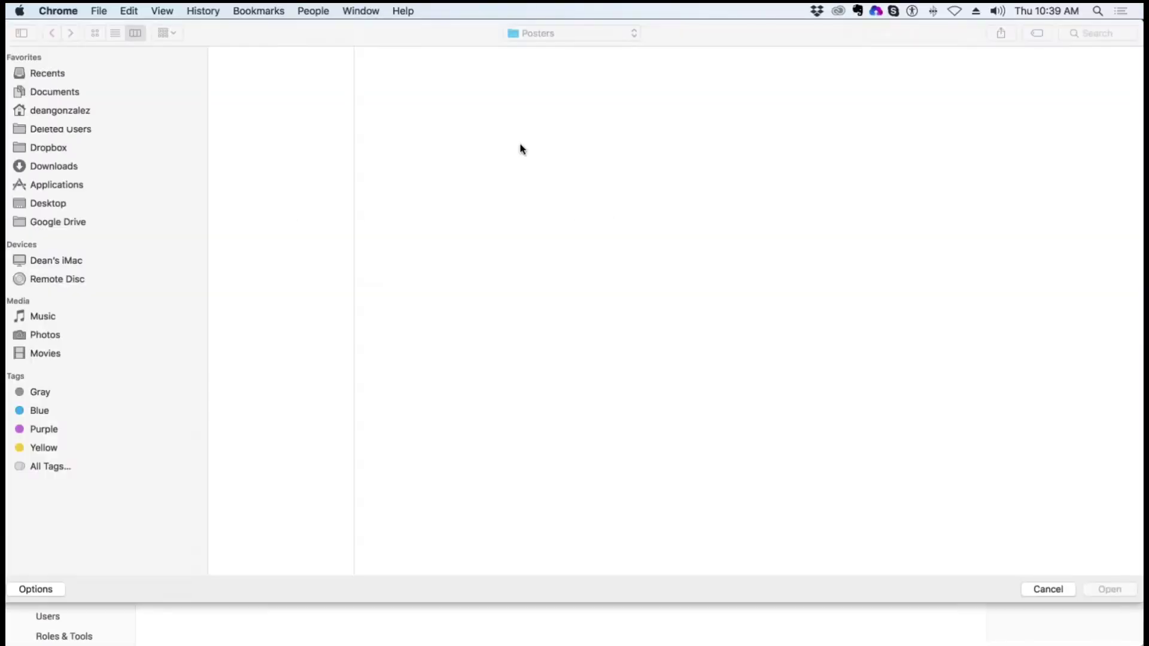
Attach Cavill.jpeg from the Desktop as the Manchester persona's photo, and save and publish the persona.
{"action": "left_click", "coordinate": [48, 204]}
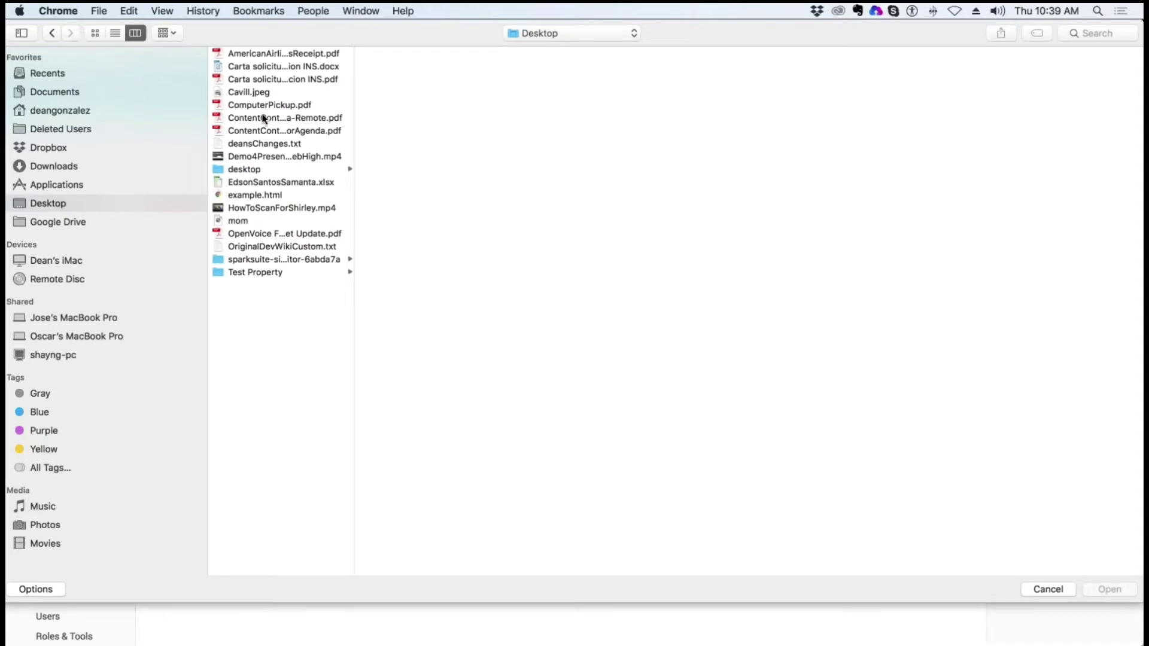
{"action": "double_click", "coordinate": [252, 92]}
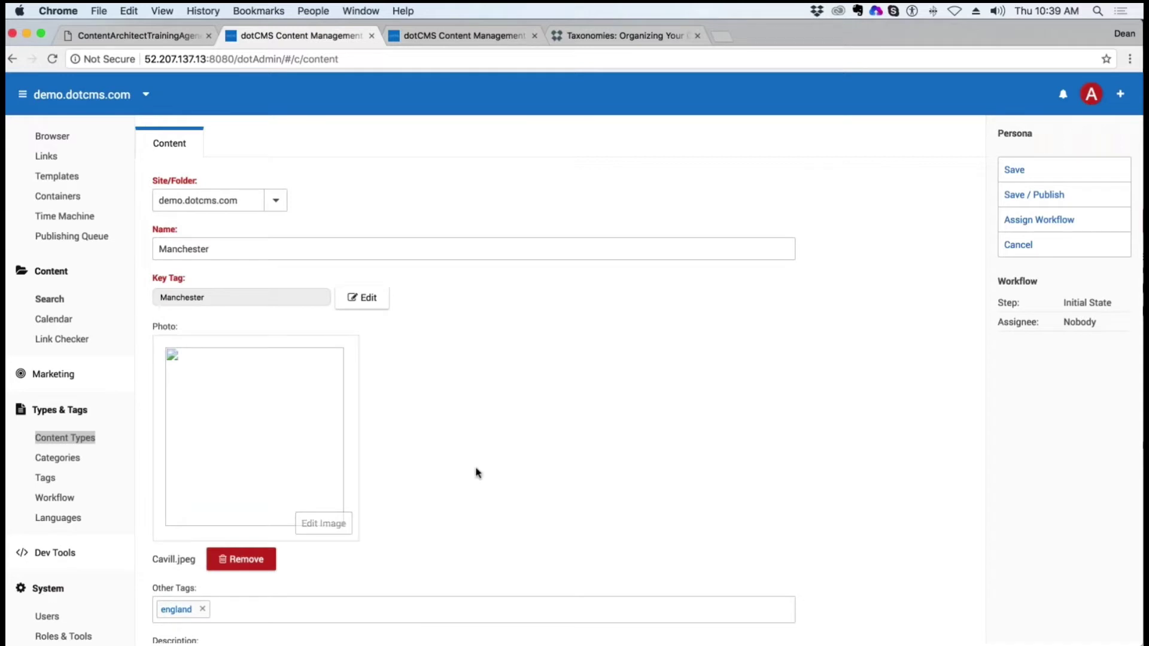
{"action": "scroll", "coordinate": [476, 473], "scroll_direction": "down", "scroll_amount": 3}
{"action": "scroll", "coordinate": [475, 469], "scroll_direction": "up", "scroll_amount": 3}
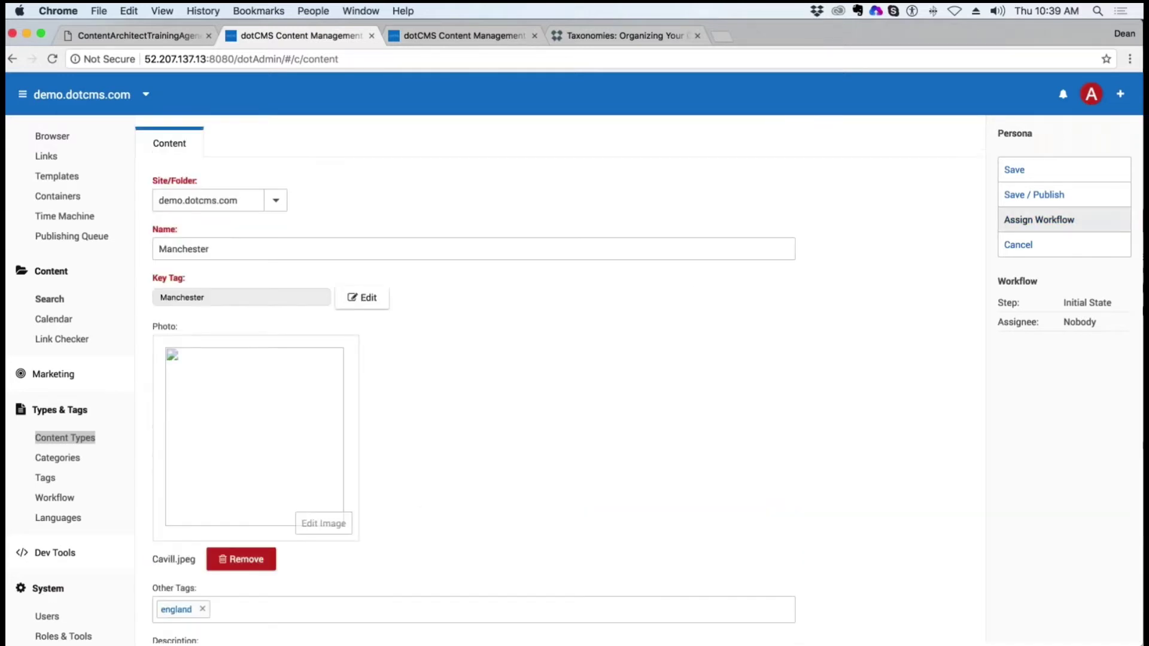
{"action": "left_click", "coordinate": [1069, 195]}
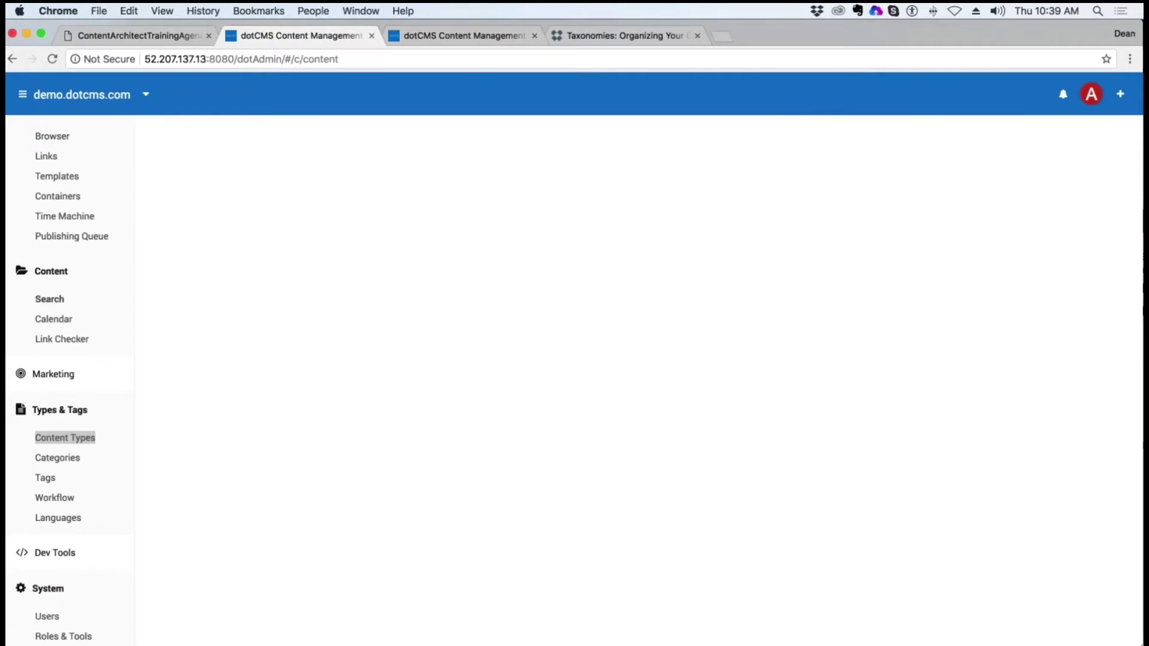
Select Cavill.jpeg from the Desktop again as the Manchester persona's photo.
{"action": "left_click", "coordinate": [423, 214]}
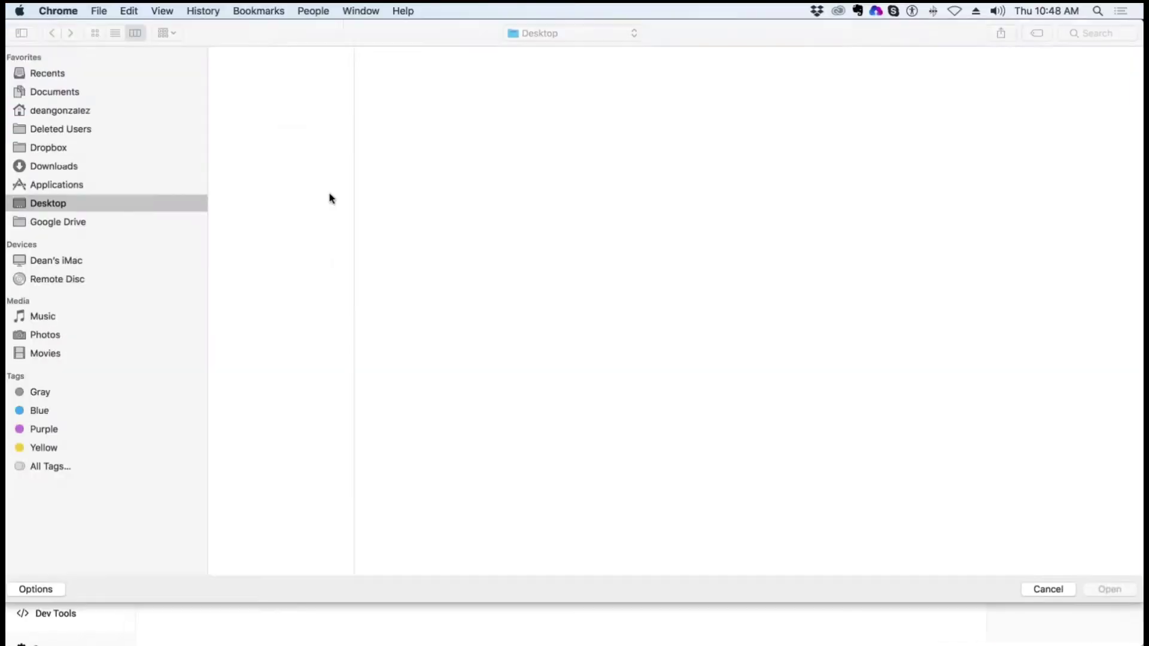
{"action": "left_click", "coordinate": [239, 94]}
{"action": "key", "text": "Return"}
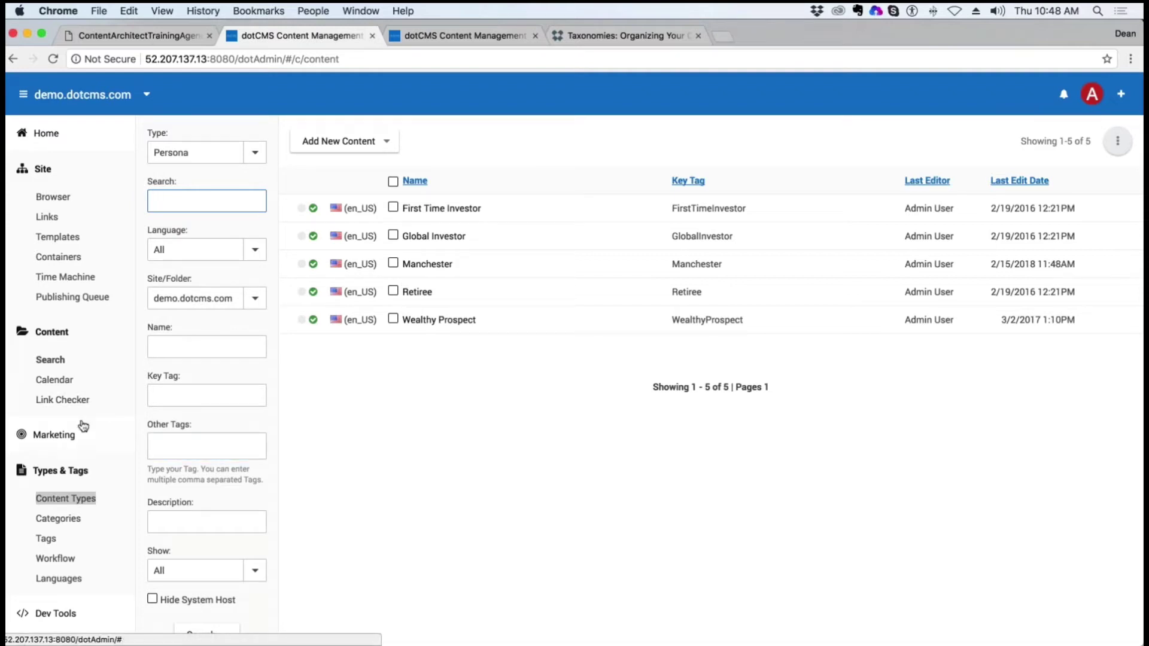
Expand the Marketing section, collapse the other navigation sections, and open the site's Rules.
{"action": "scroll", "coordinate": [85, 507], "scroll_direction": "down", "scroll_amount": 1}
{"action": "scroll", "coordinate": [86, 507], "scroll_direction": "down", "scroll_amount": 1}
{"action": "left_click", "coordinate": [57, 424]}
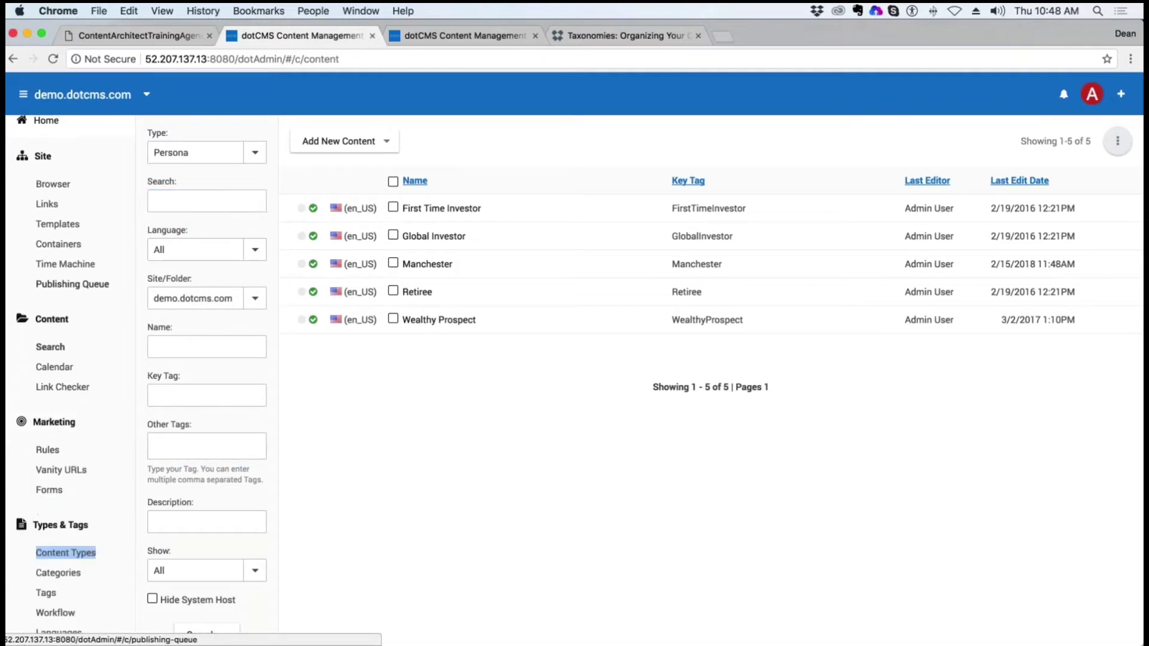
{"action": "left_click", "coordinate": [43, 160]}
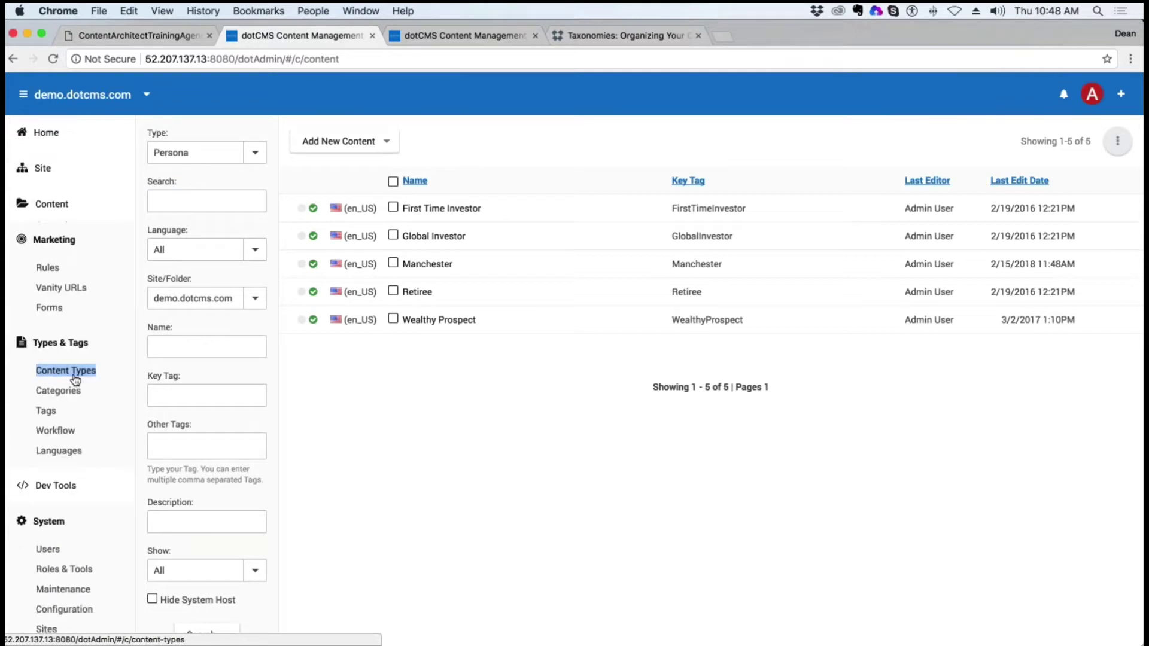
{"action": "left_click", "coordinate": [50, 525]}
{"action": "left_click", "coordinate": [53, 347]}
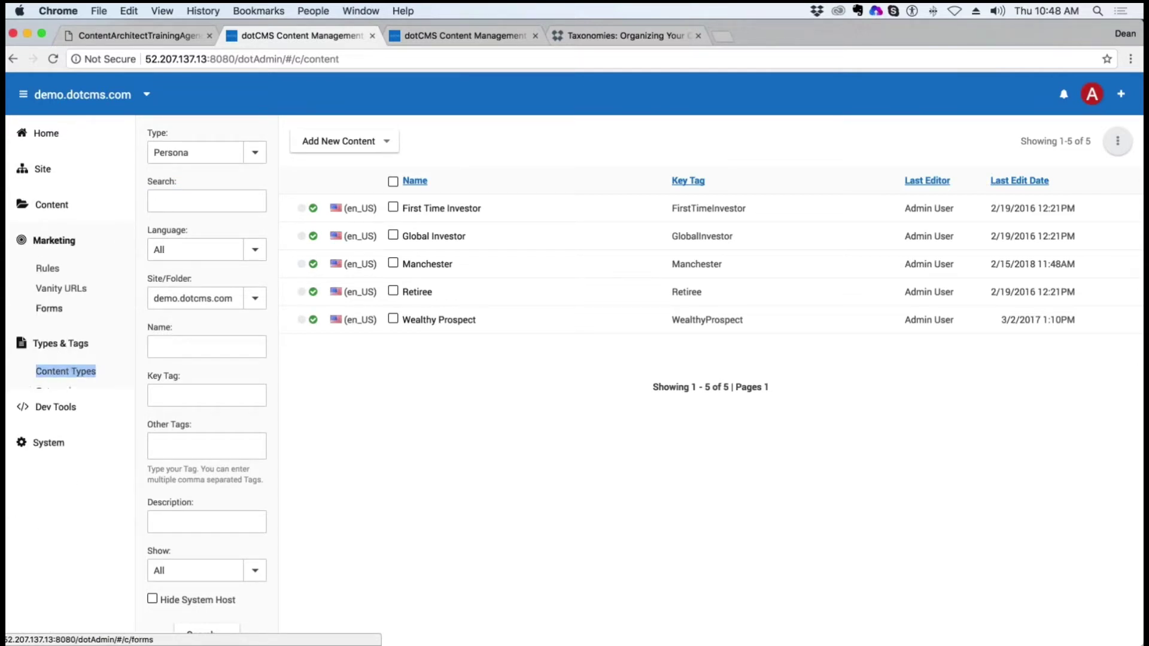
{"action": "left_click", "coordinate": [77, 267]}
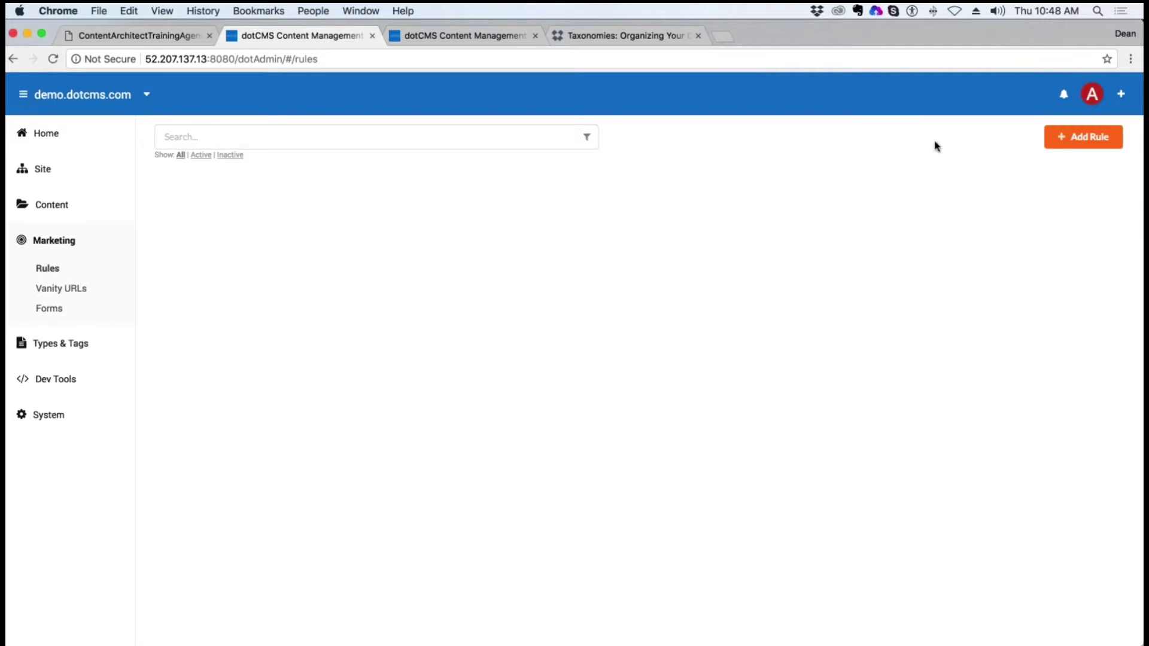
Add a new rule and name it Manchester Visitor.
{"action": "left_click", "coordinate": [1049, 137]}
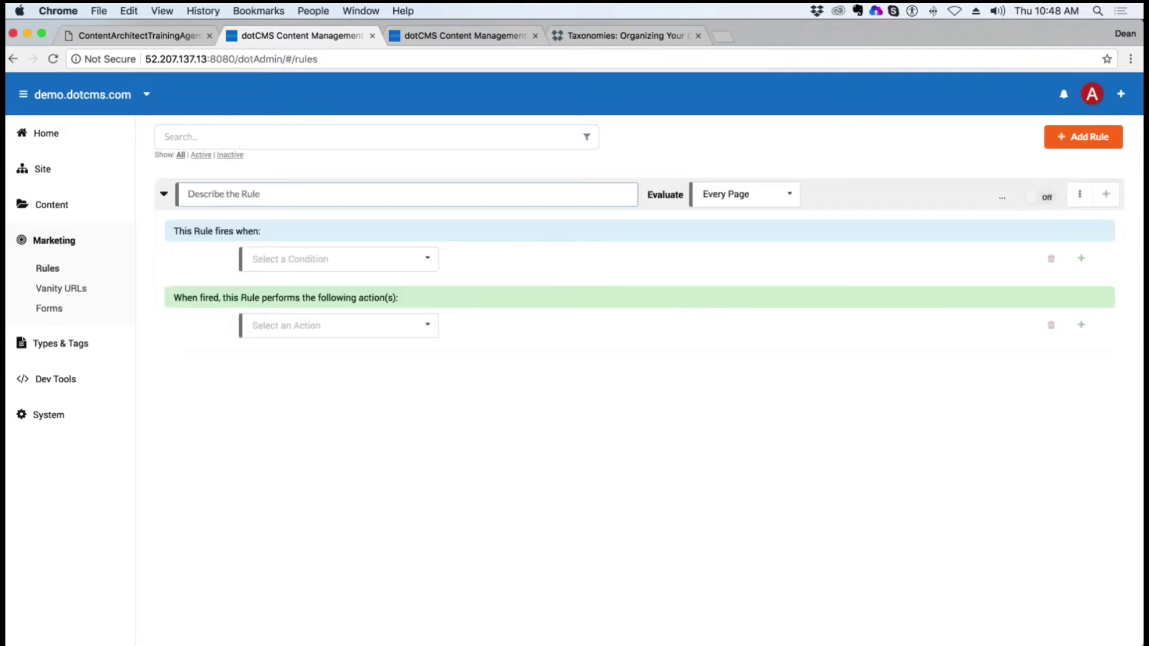
{"action": "left_click", "coordinate": [297, 198]}
{"action": "type", "text": "Manchester Visitor"}
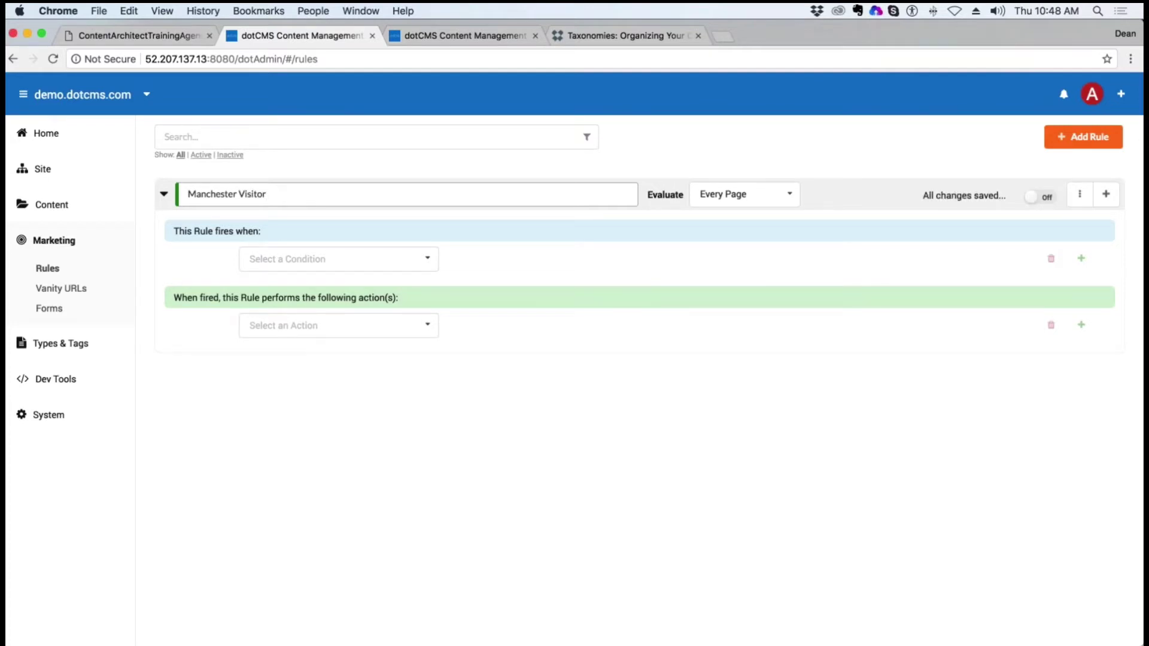
{"action": "left_click", "coordinate": [786, 168]}
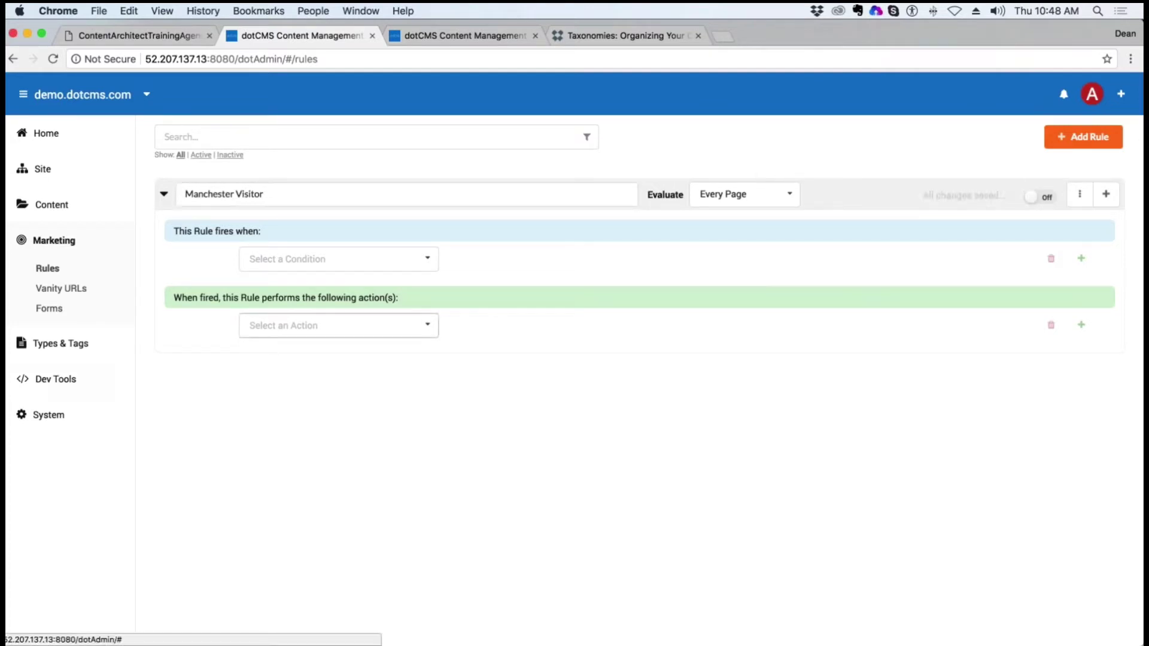
Give the Manchester Visitor rule a firing condition that the Visitor's Country is United Kingdom.
{"action": "left_click", "coordinate": [429, 261]}
{"action": "scroll", "coordinate": [320, 335], "scroll_direction": "down", "scroll_amount": 2}
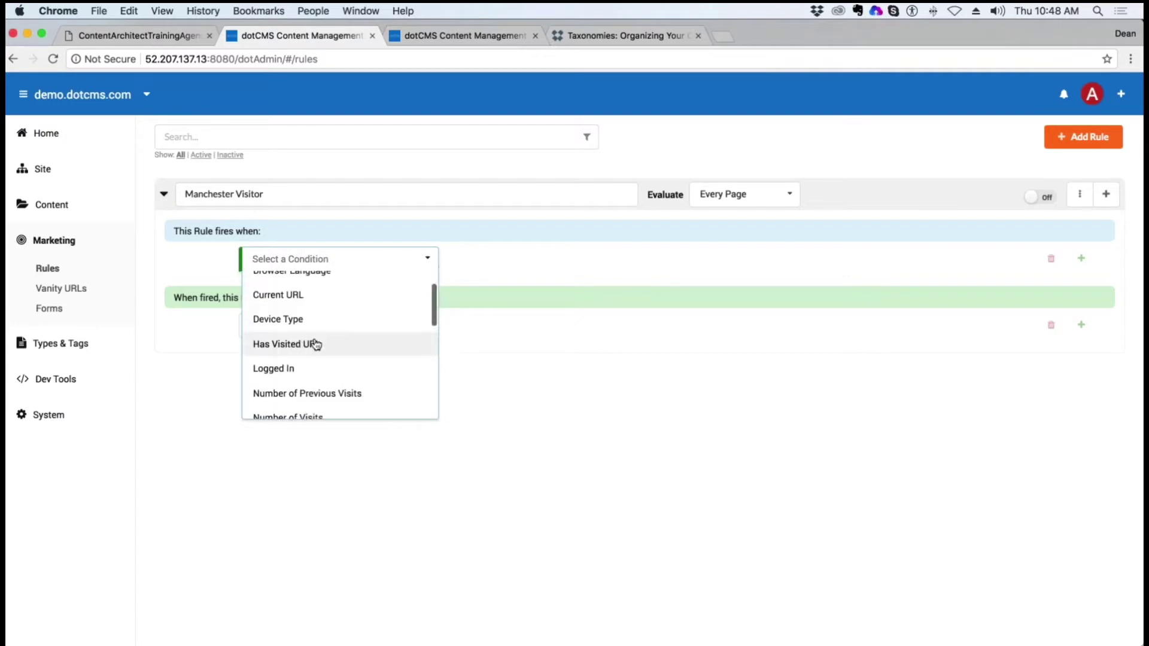
{"action": "scroll", "coordinate": [316, 345], "scroll_direction": "down", "scroll_amount": 10}
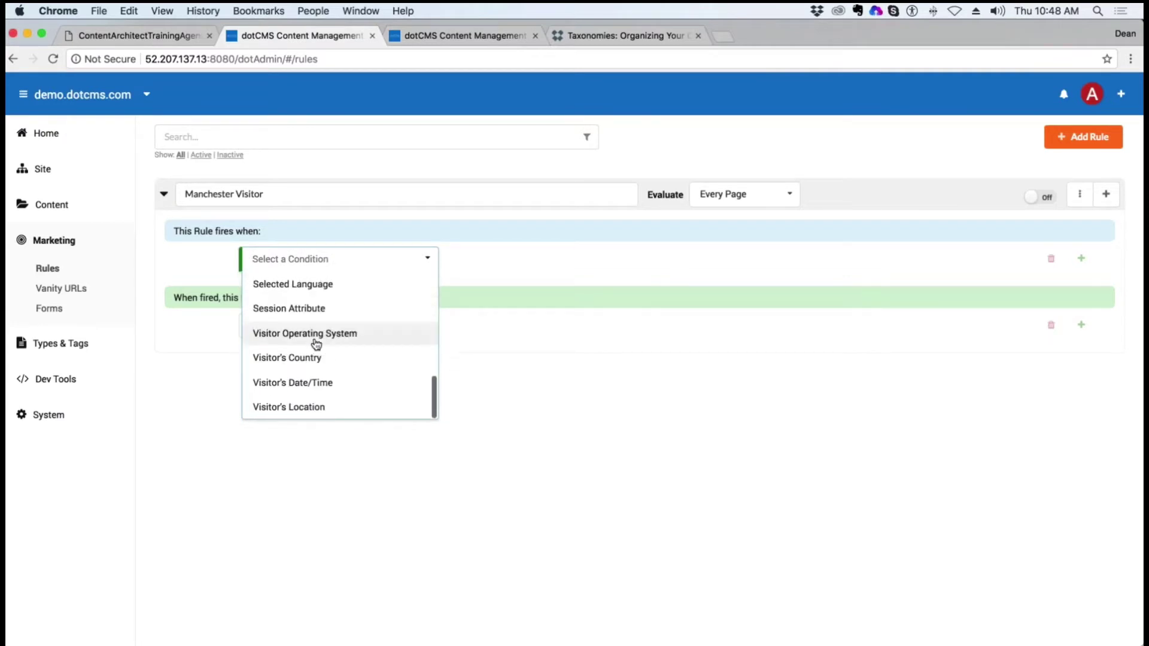
{"action": "left_click", "coordinate": [297, 363]}
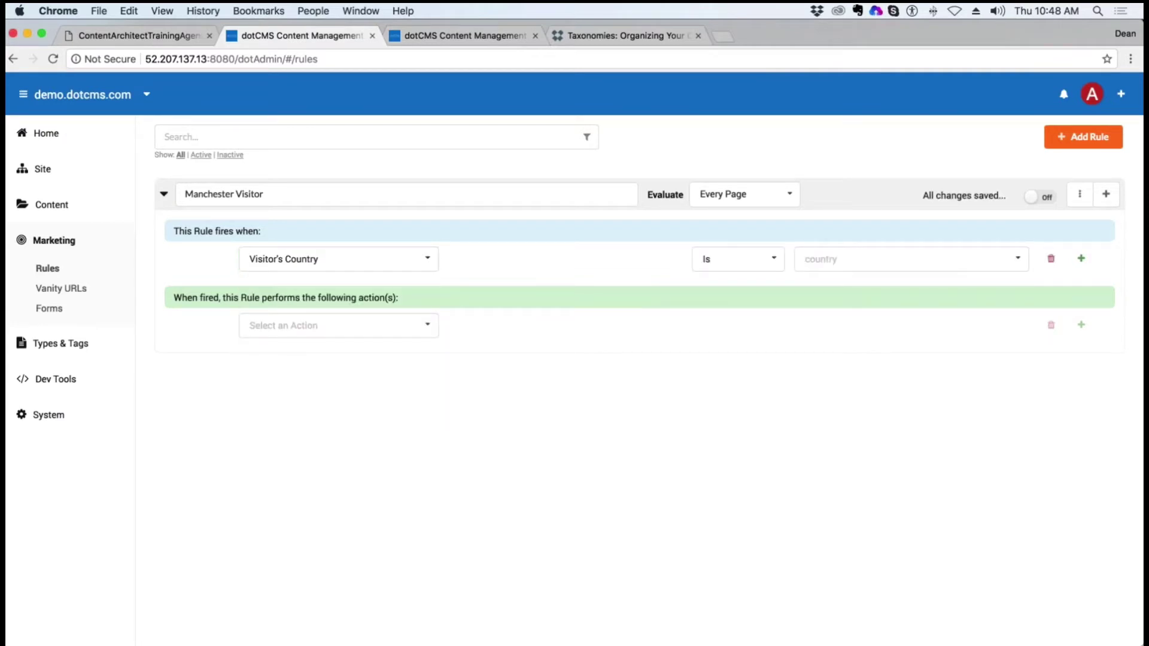
{"action": "left_click", "coordinate": [1006, 262]}
{"action": "type", "text": "U"}
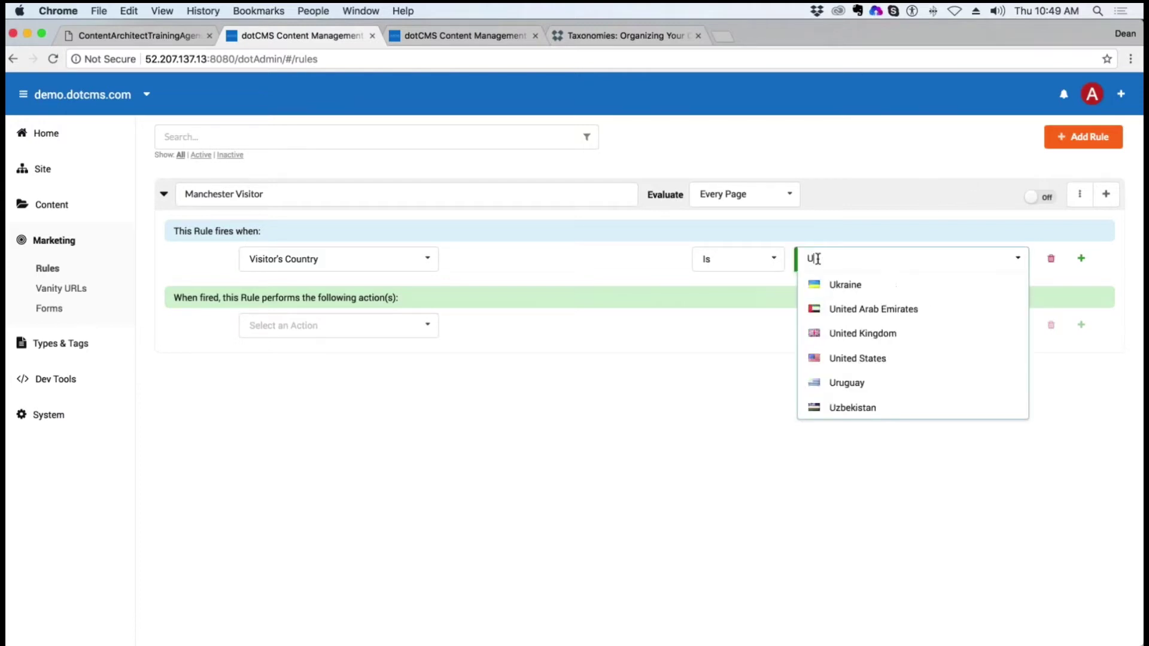
{"action": "left_click", "coordinate": [862, 334]}
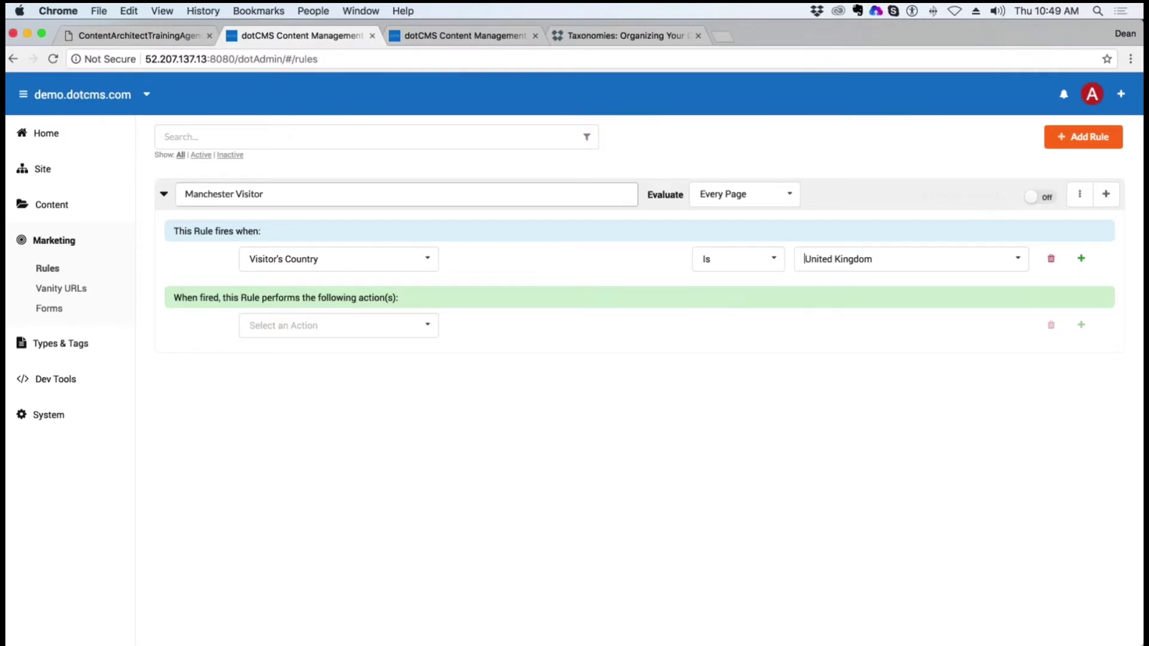
Add a second AND condition to the rule requiring that the Selected Language is English.
{"action": "left_click", "coordinate": [1083, 260]}
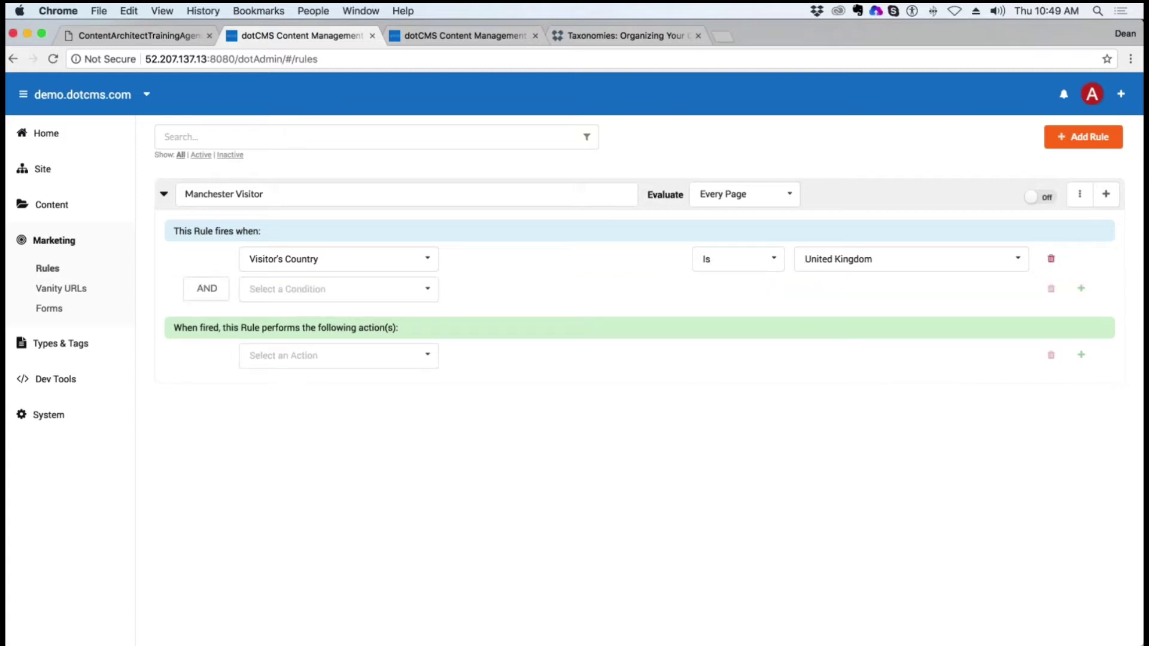
{"action": "left_click", "coordinate": [410, 292]}
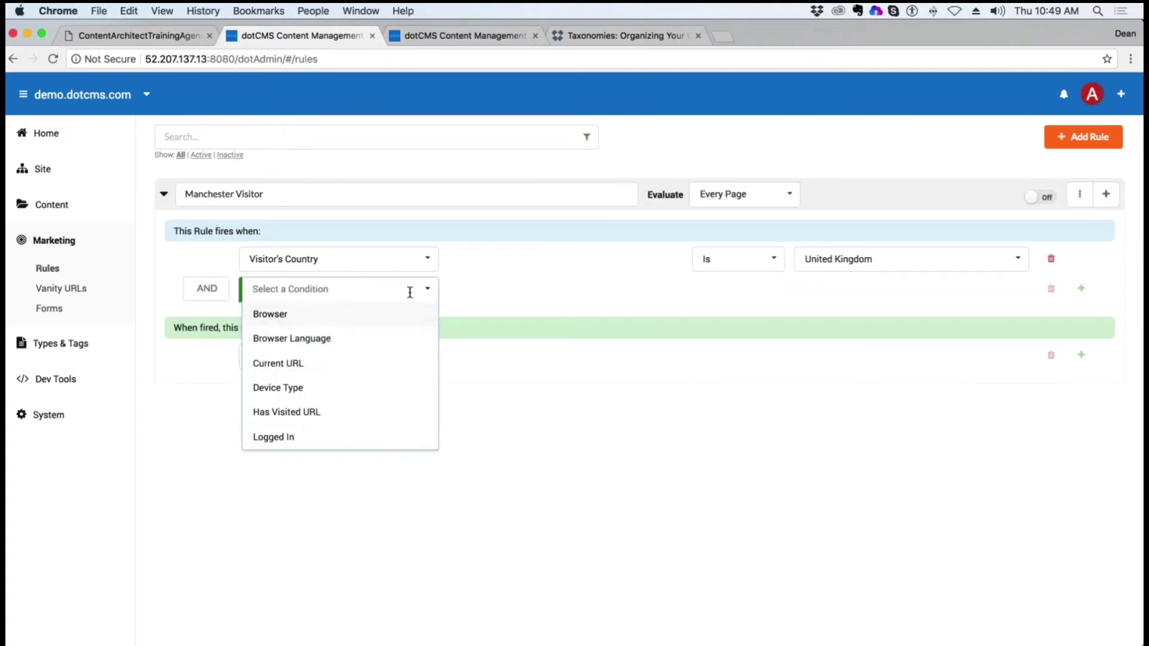
{"action": "scroll", "coordinate": [353, 377], "scroll_direction": "down", "scroll_amount": 6}
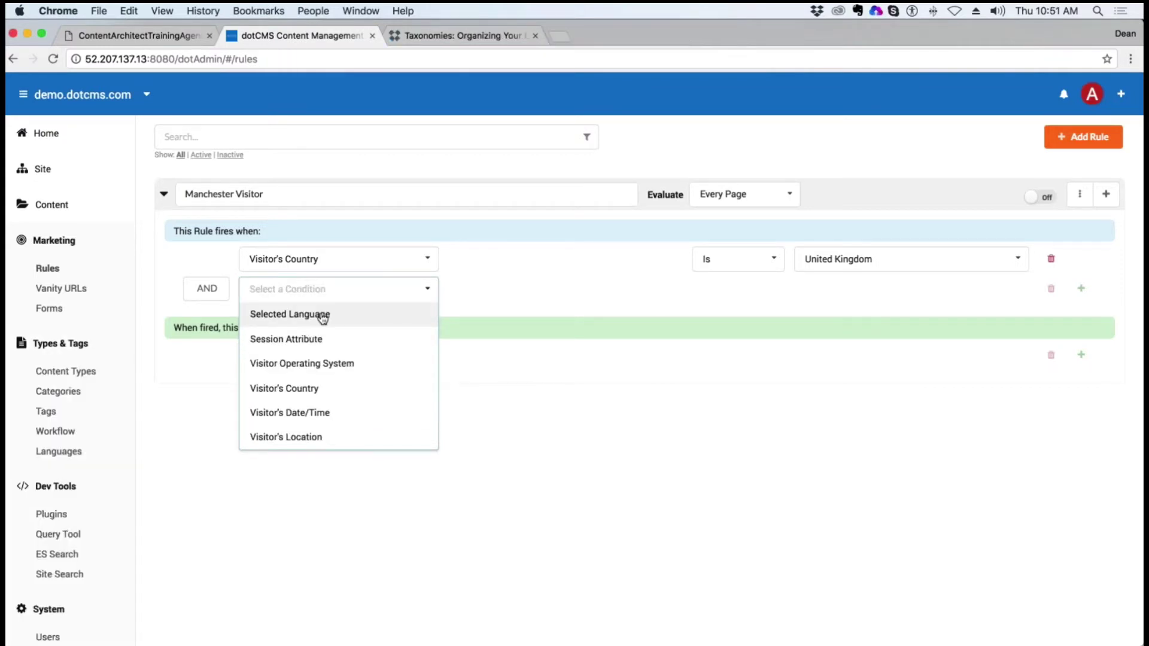
{"action": "left_click", "coordinate": [323, 316]}
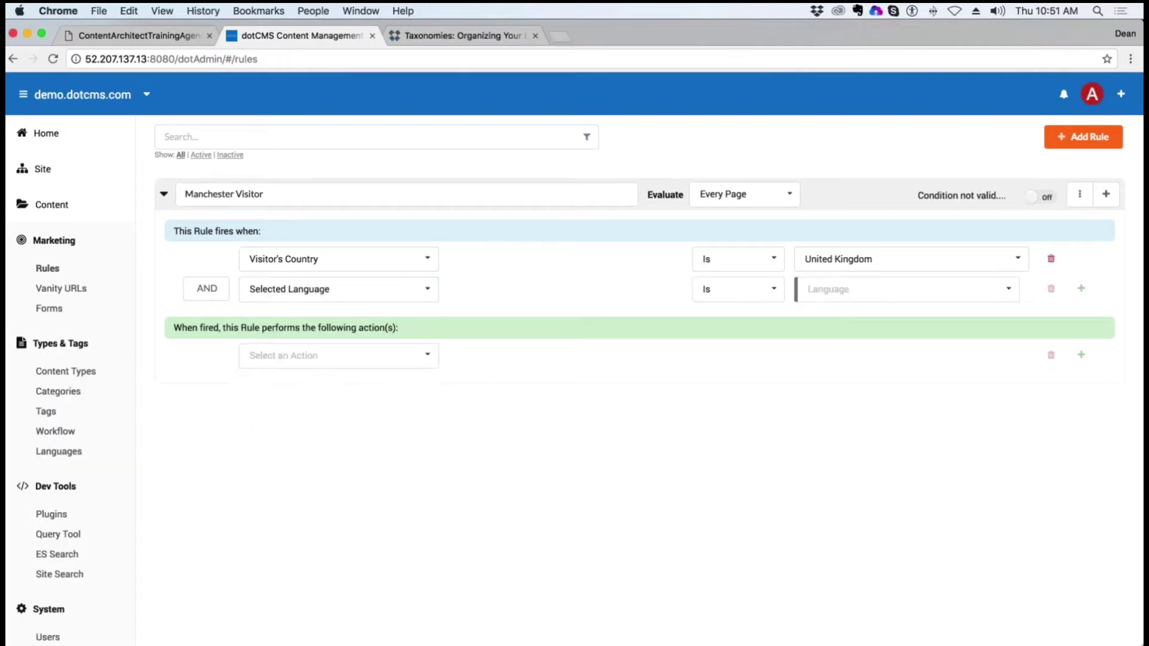
{"action": "left_click", "coordinate": [1012, 290]}
{"action": "left_click", "coordinate": [832, 336]}
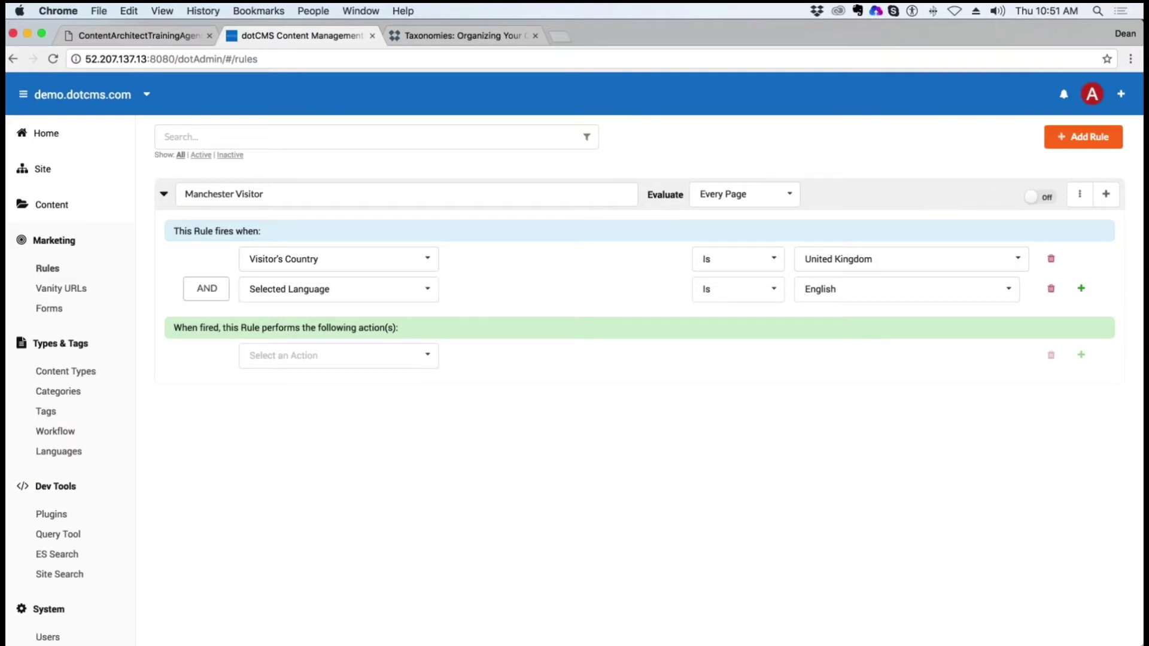
Add another AND condition group to the rule with a Device Type condition, keeping the Selected Language condition joined by AND.
{"action": "left_click", "coordinate": [212, 291]}
{"action": "left_click", "coordinate": [1106, 198]}
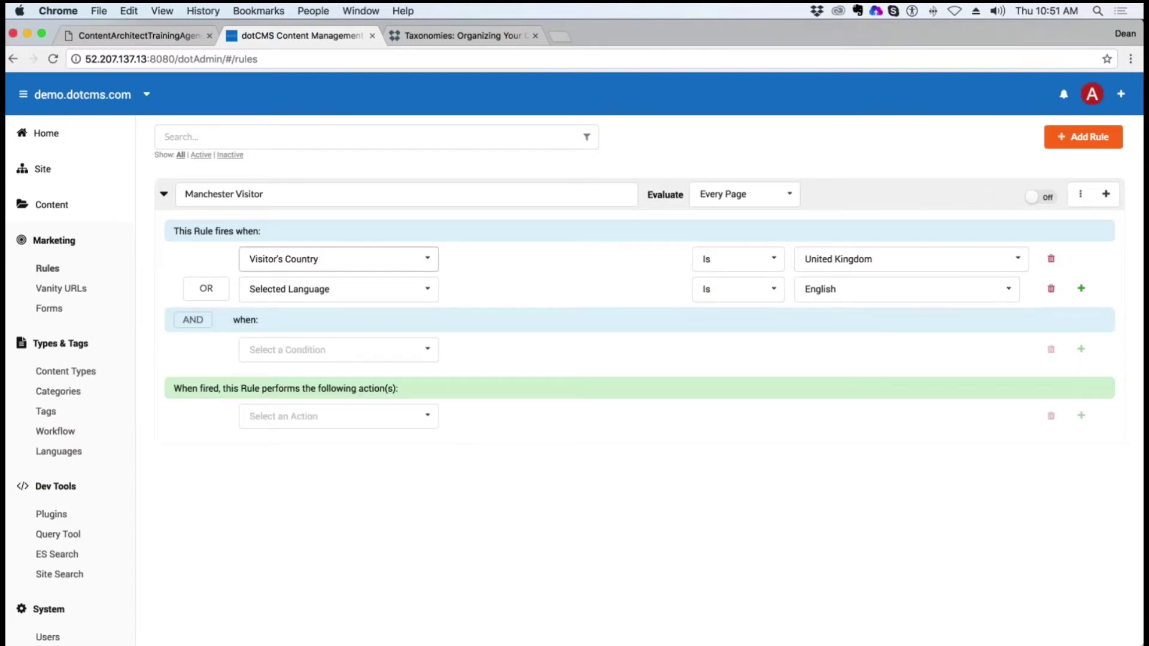
{"action": "left_click", "coordinate": [217, 290]}
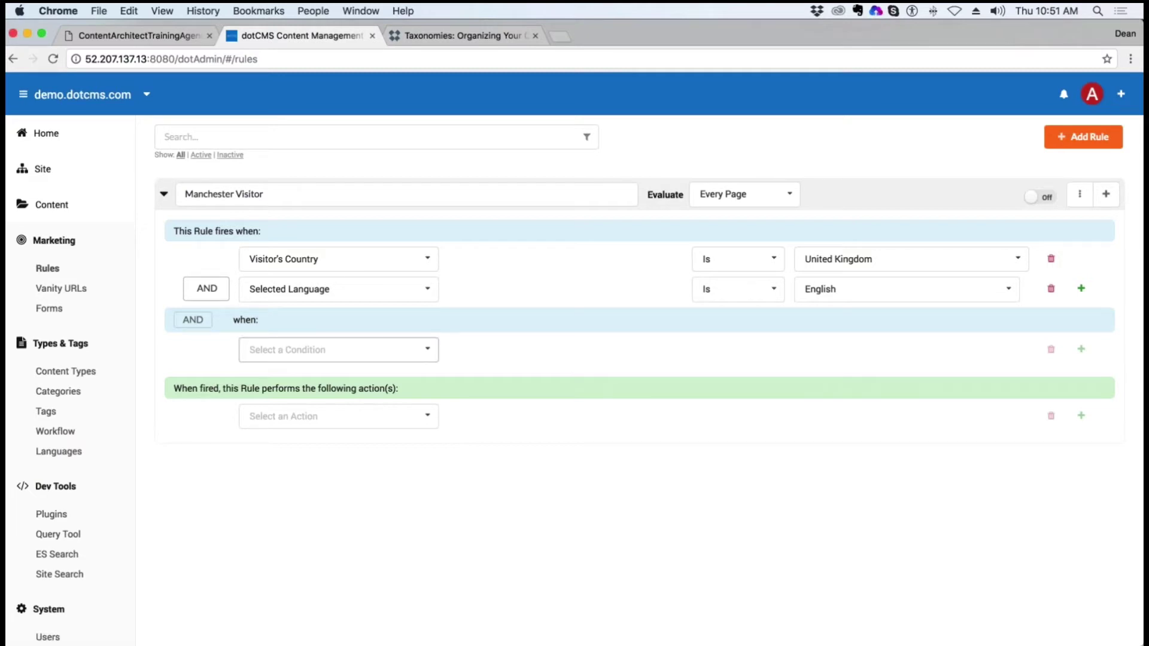
{"action": "left_click", "coordinate": [390, 349]}
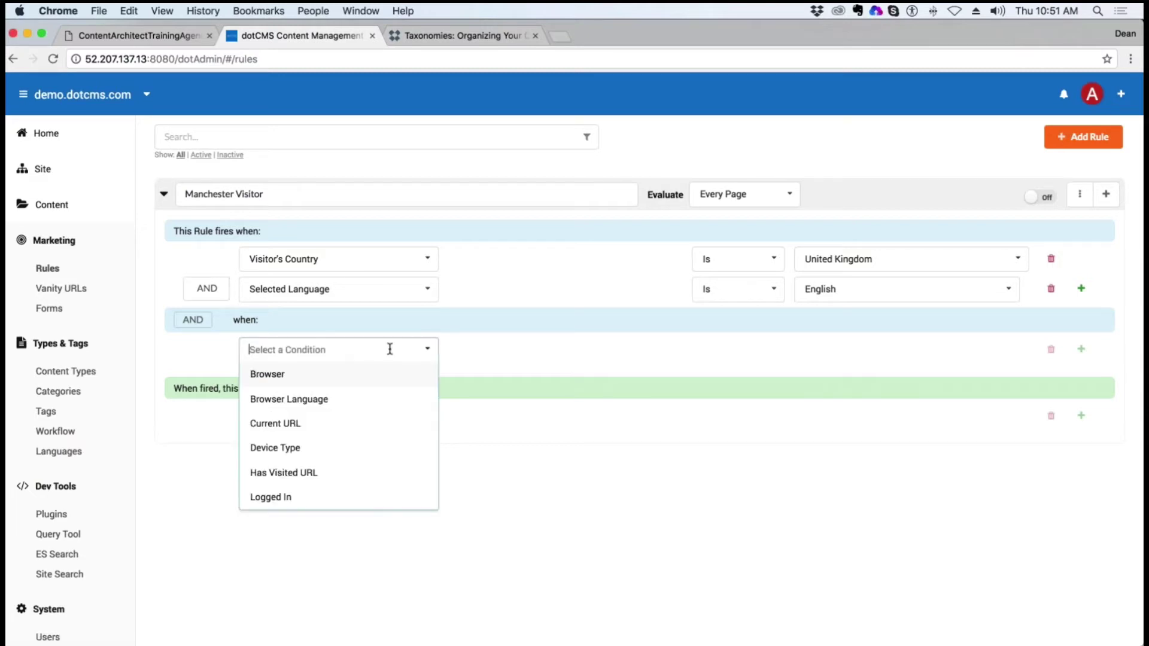
{"action": "left_click", "coordinate": [336, 448]}
{"action": "left_click", "coordinate": [988, 345]}
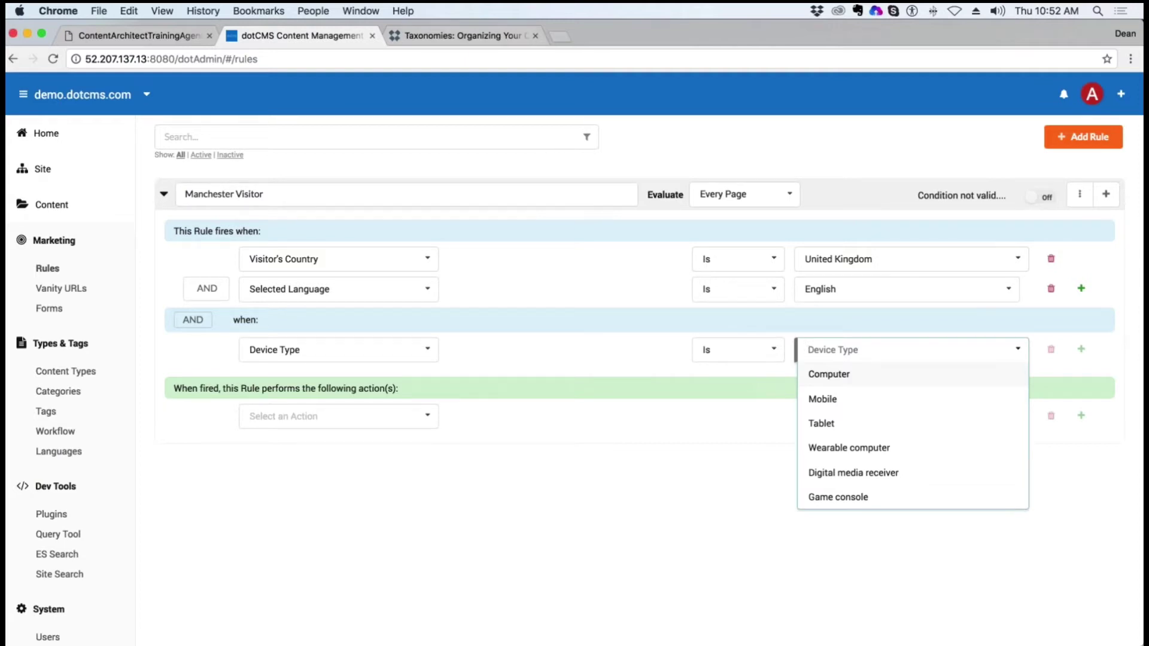
Consult the Personalization section of the dotCMS online documentation, and return to the rule.
{"action": "left_click", "coordinate": [495, 37]}
{"action": "scroll", "coordinate": [138, 538], "scroll_direction": "down", "scroll_amount": 5}
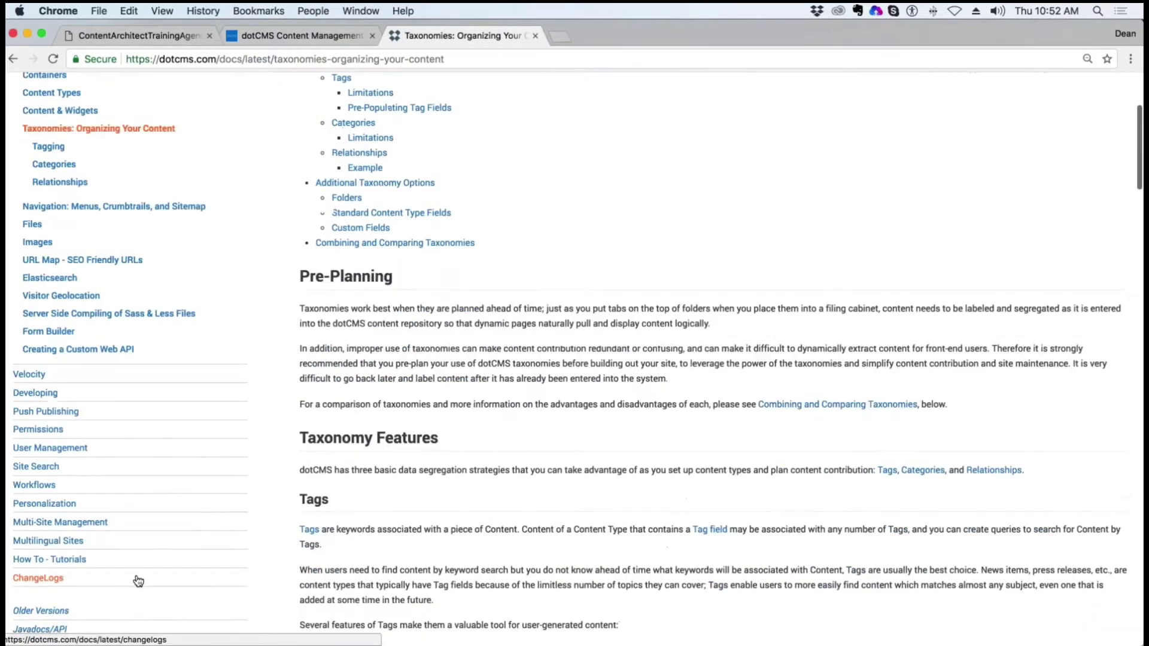
{"action": "left_click", "coordinate": [43, 489]}
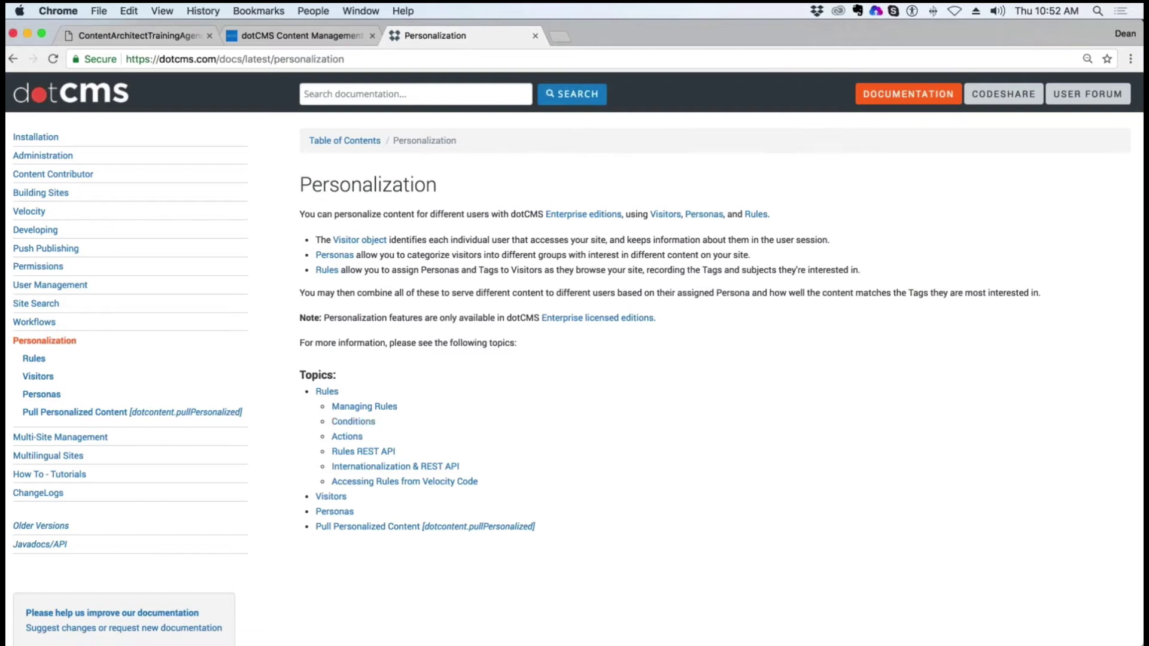
{"action": "key", "text": "ctrl+shift+Tab"}
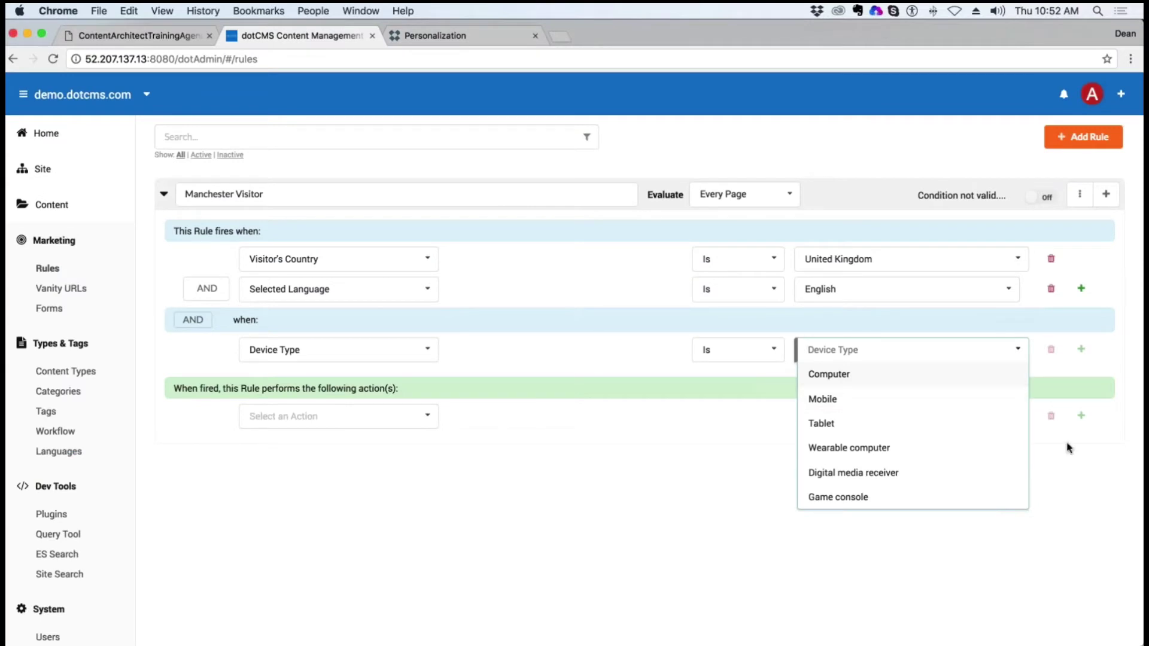
Set the Device Type condition to Mobile, and delete that condition from the rule.
{"action": "left_click", "coordinate": [659, 518]}
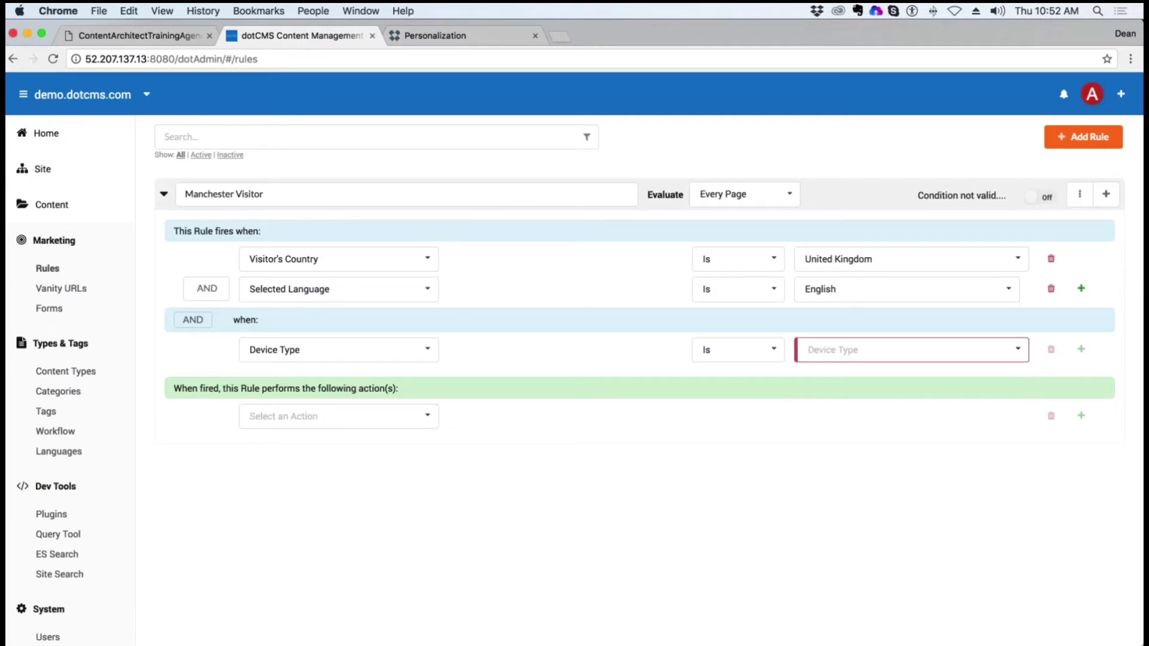
{"action": "left_click", "coordinate": [847, 349]}
{"action": "left_click", "coordinate": [850, 403]}
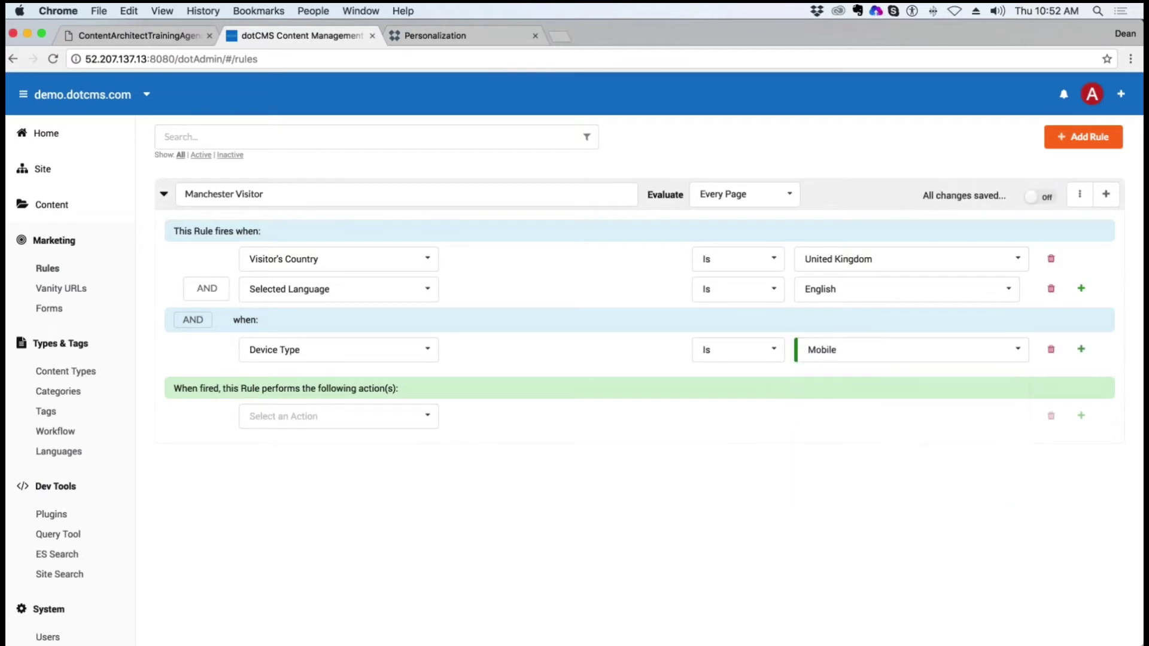
{"action": "left_click", "coordinate": [1051, 350]}
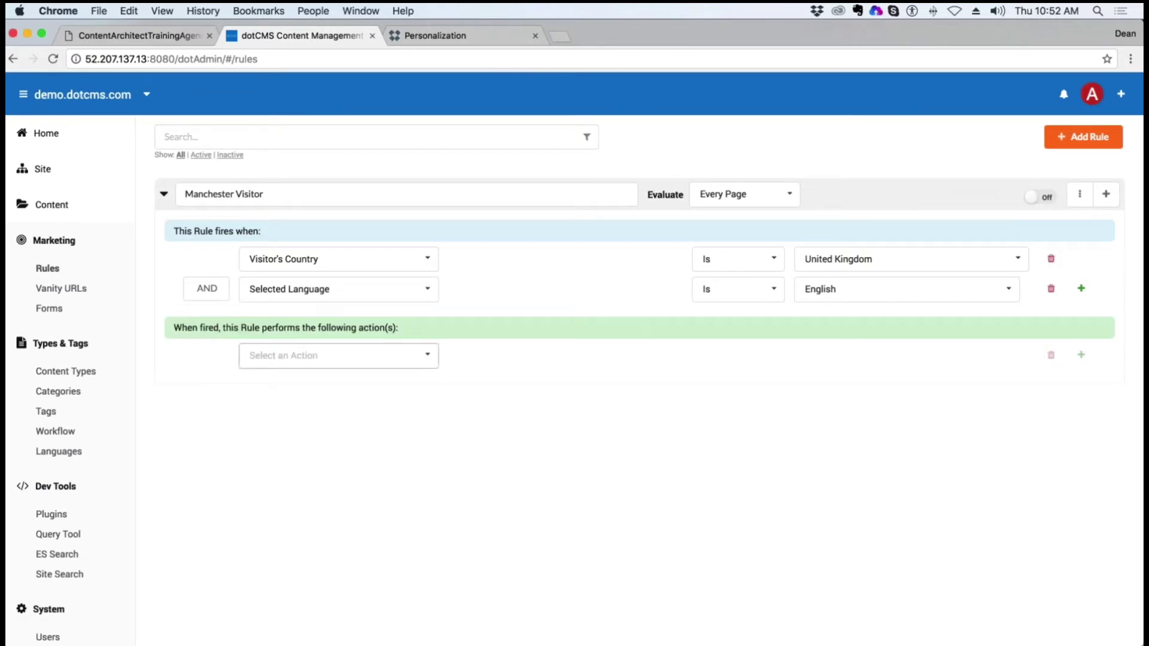
Give the Manchester Visitor rule a Set Persona action for Manchester, and switch the rule on.
{"action": "left_click", "coordinate": [427, 358]}
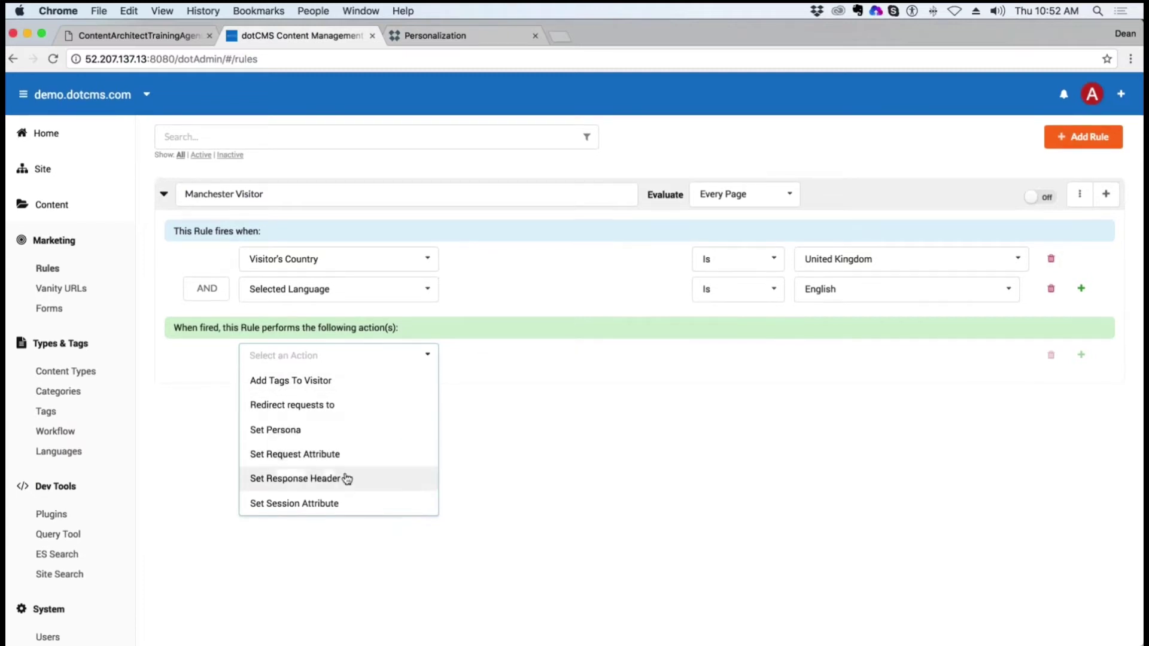
{"action": "scroll", "coordinate": [345, 480], "scroll_direction": "down", "scroll_amount": 1}
{"action": "scroll", "coordinate": [345, 480], "scroll_direction": "up", "scroll_amount": 1}
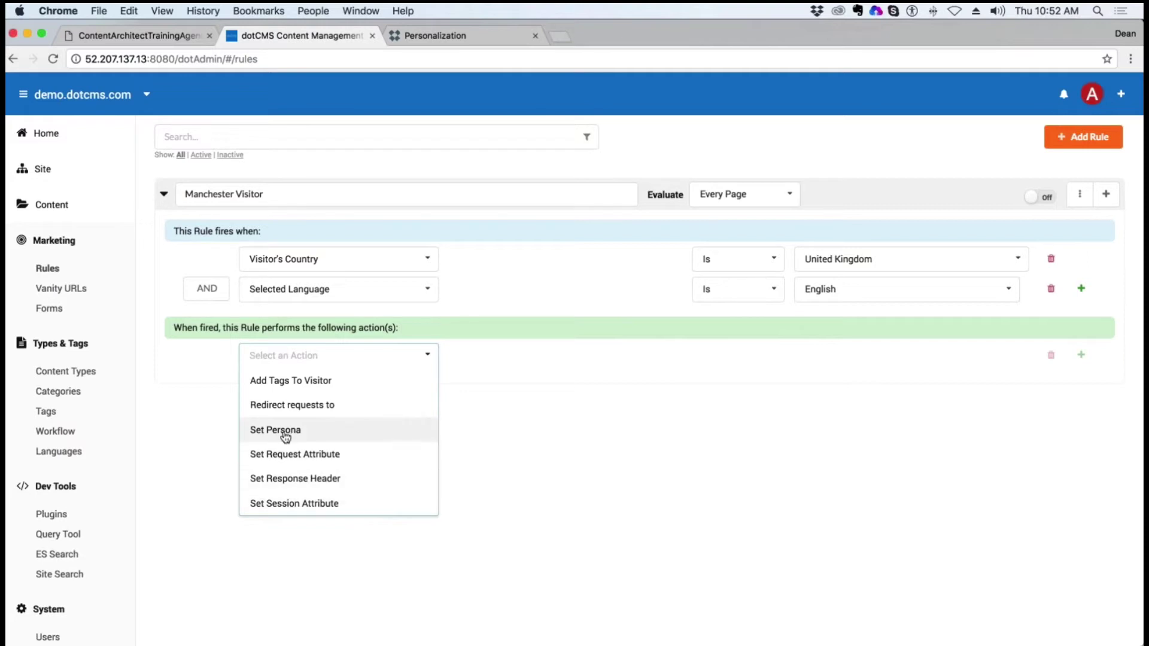
{"action": "left_click", "coordinate": [358, 430]}
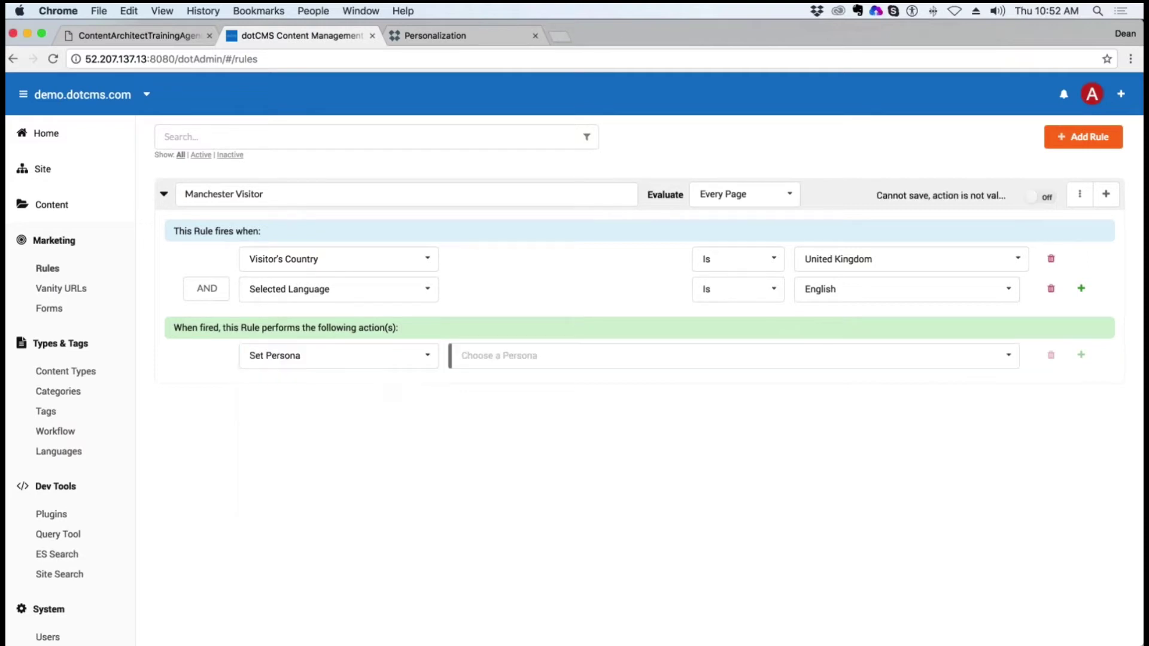
{"action": "left_click", "coordinate": [1009, 356]}
{"action": "left_click", "coordinate": [495, 455]}
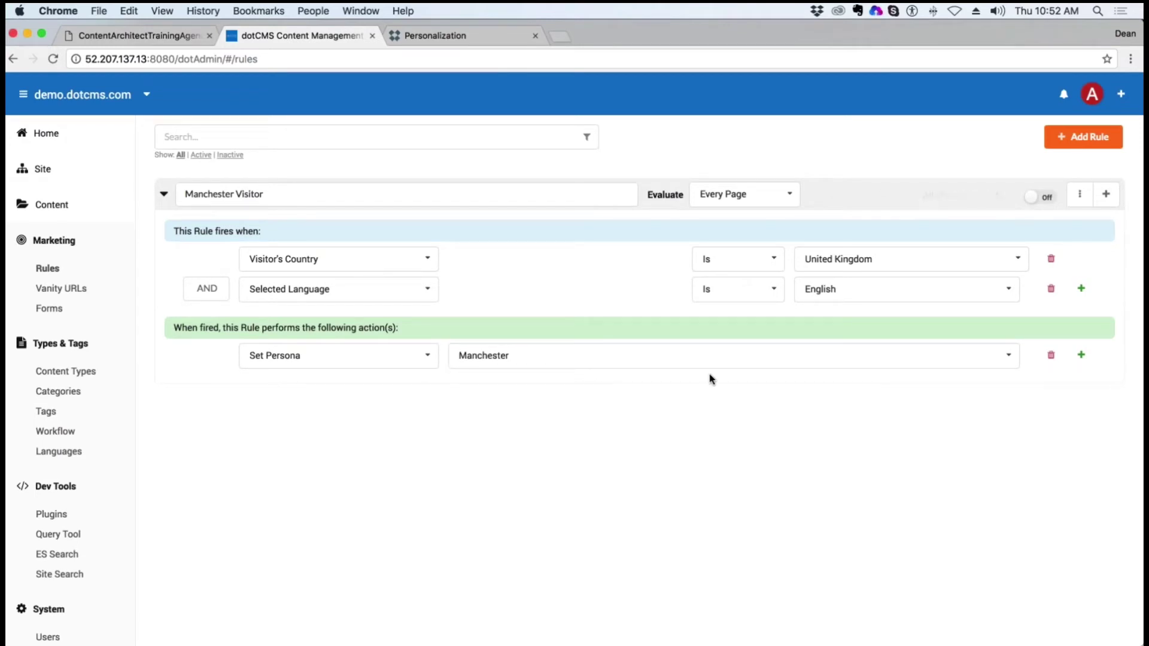
{"action": "left_click", "coordinate": [1036, 197]}
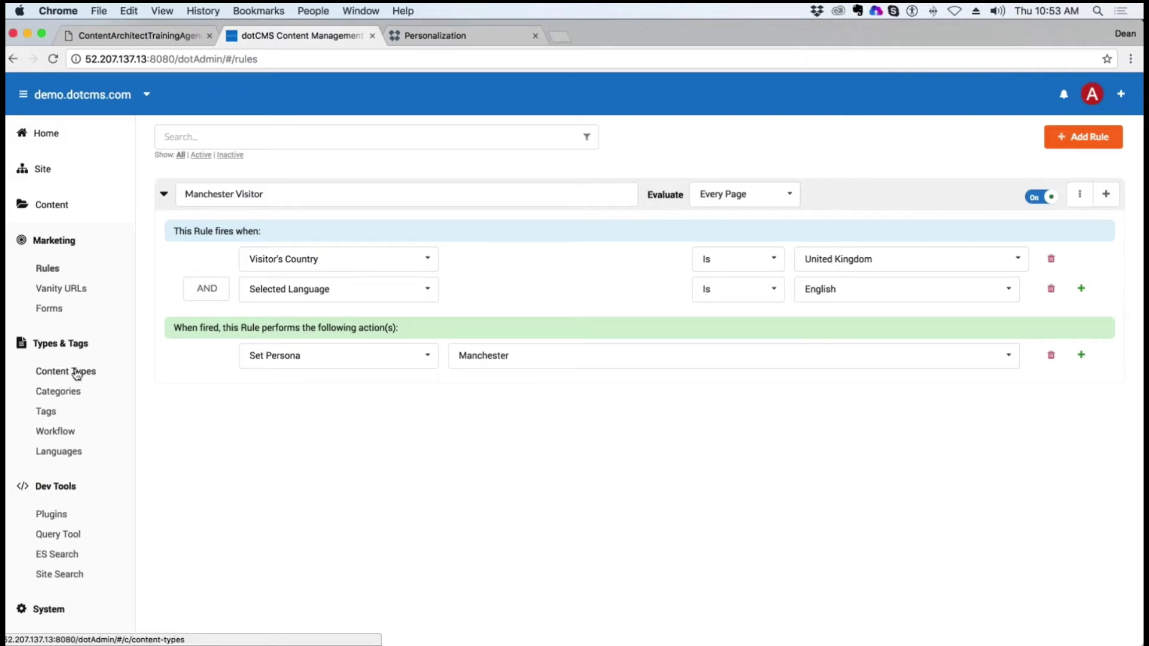
Open the content search, filter it to the News type, and sort the items by last edit date, newest first.
{"action": "left_click", "coordinate": [53, 204]}
{"action": "left_click", "coordinate": [62, 235]}
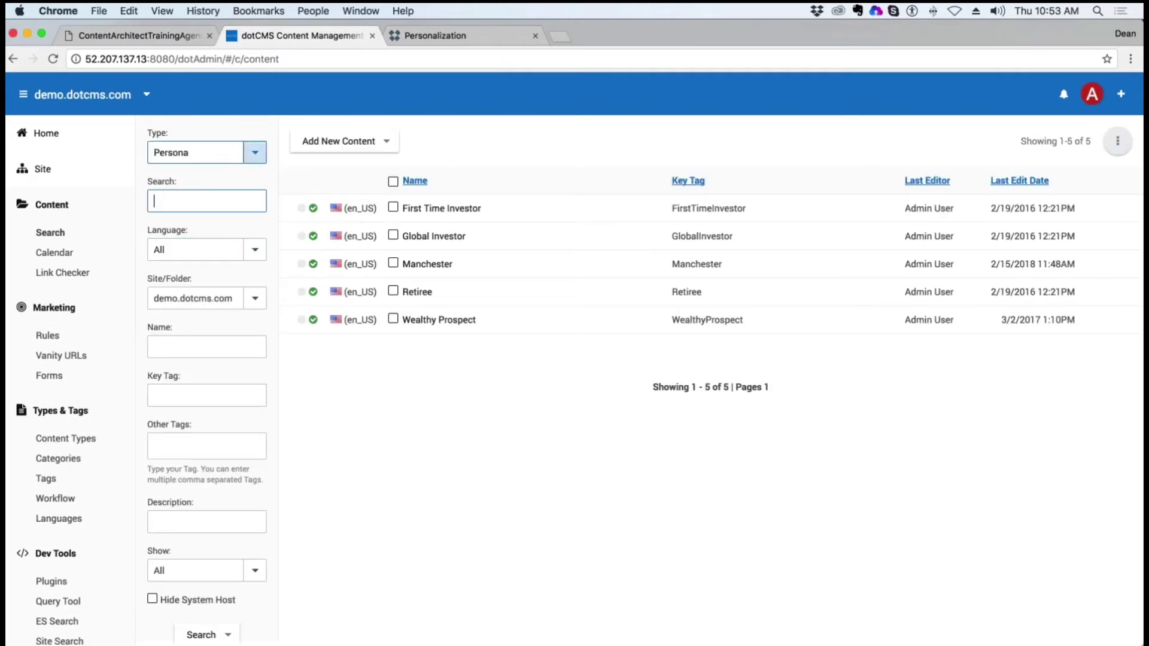
{"action": "left_click", "coordinate": [255, 153]}
{"action": "scroll", "coordinate": [206, 463], "scroll_direction": "down", "scroll_amount": 5}
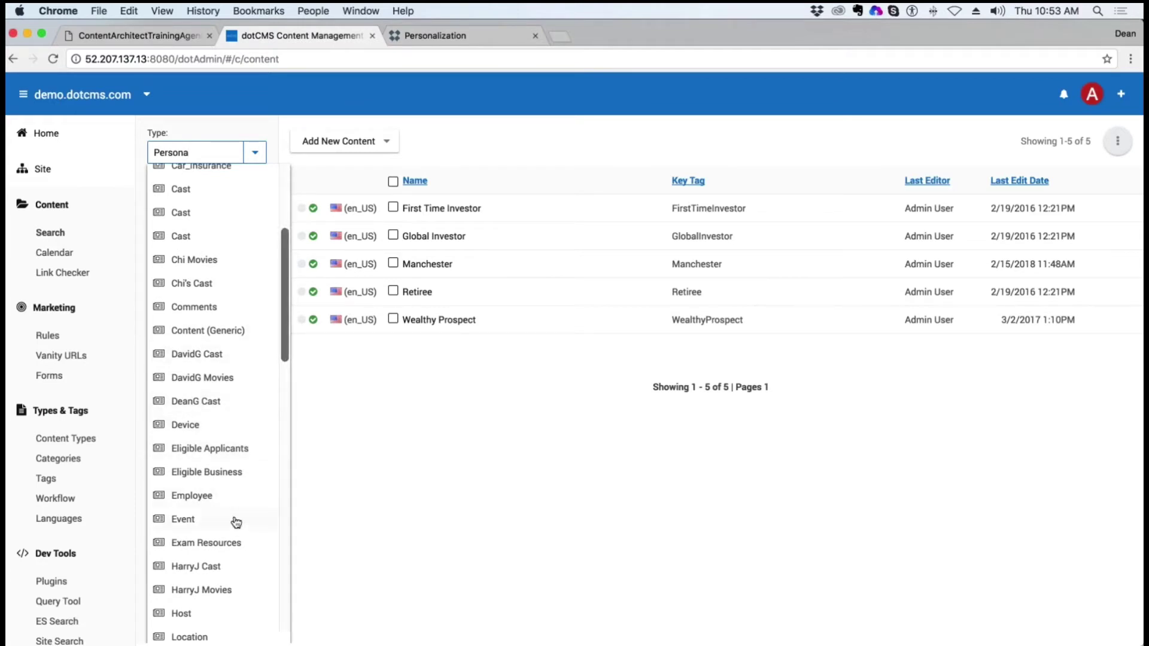
{"action": "scroll", "coordinate": [233, 522], "scroll_direction": "down", "scroll_amount": 1}
{"action": "scroll", "coordinate": [236, 522], "scroll_direction": "down", "scroll_amount": 10}
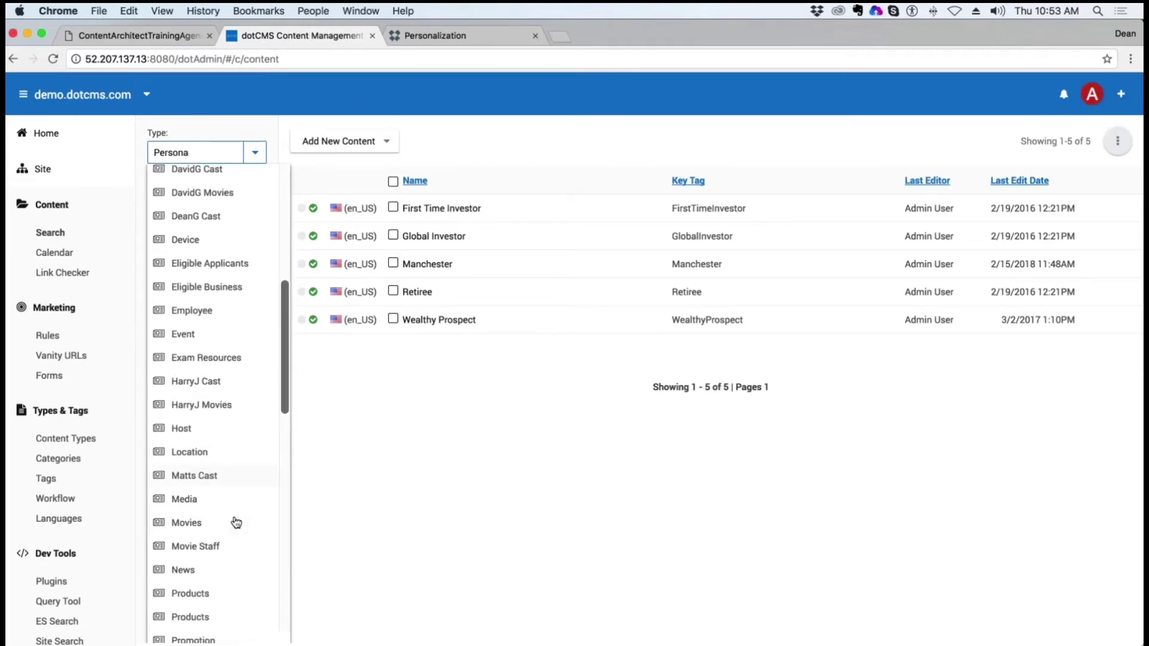
{"action": "left_click", "coordinate": [186, 488]}
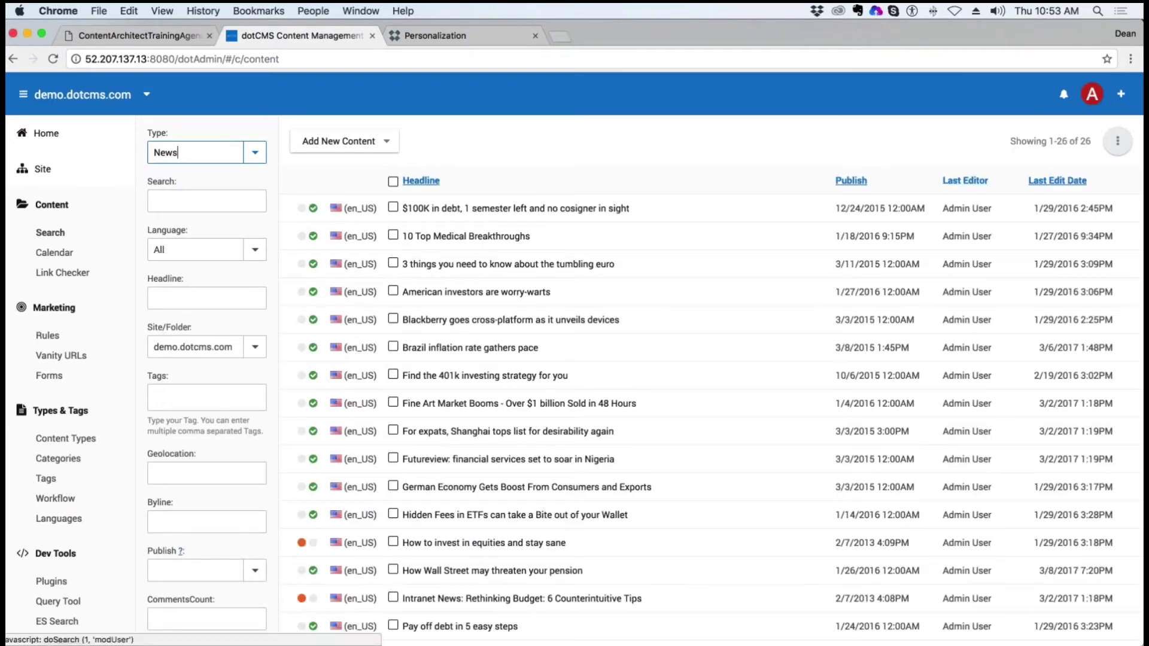
{"action": "left_click", "coordinate": [1051, 181]}
{"action": "left_click", "coordinate": [1052, 183]}
Create a new News content item with the headline "Manchester Wins!!".
{"action": "left_click", "coordinate": [331, 142]}
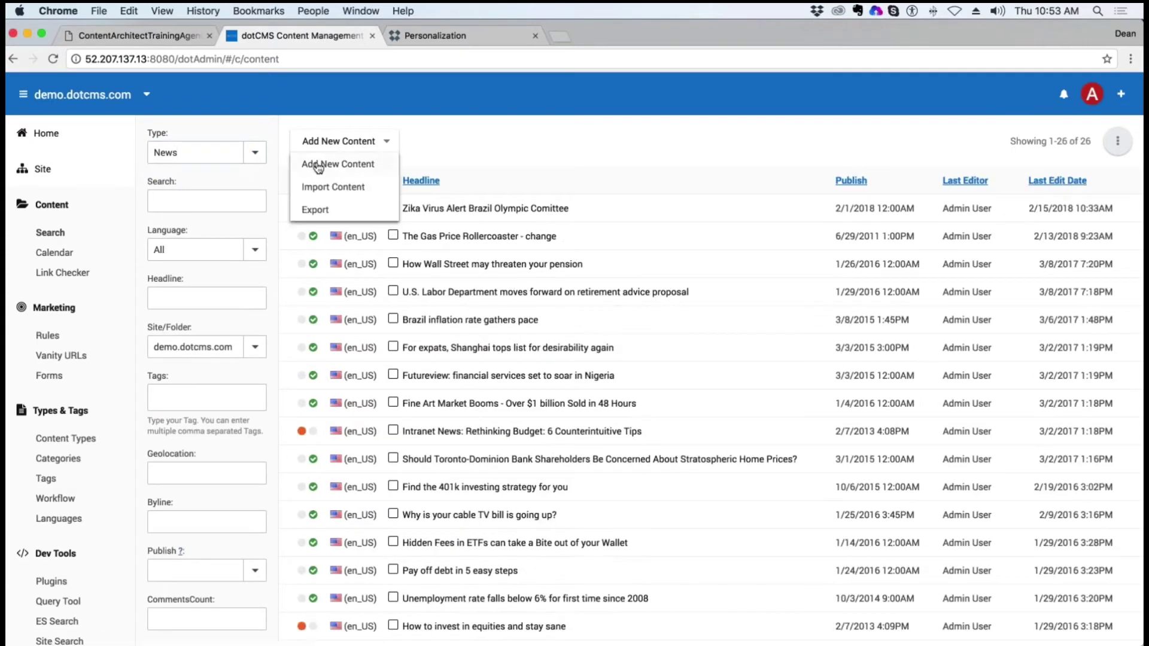
{"action": "left_click", "coordinate": [319, 165]}
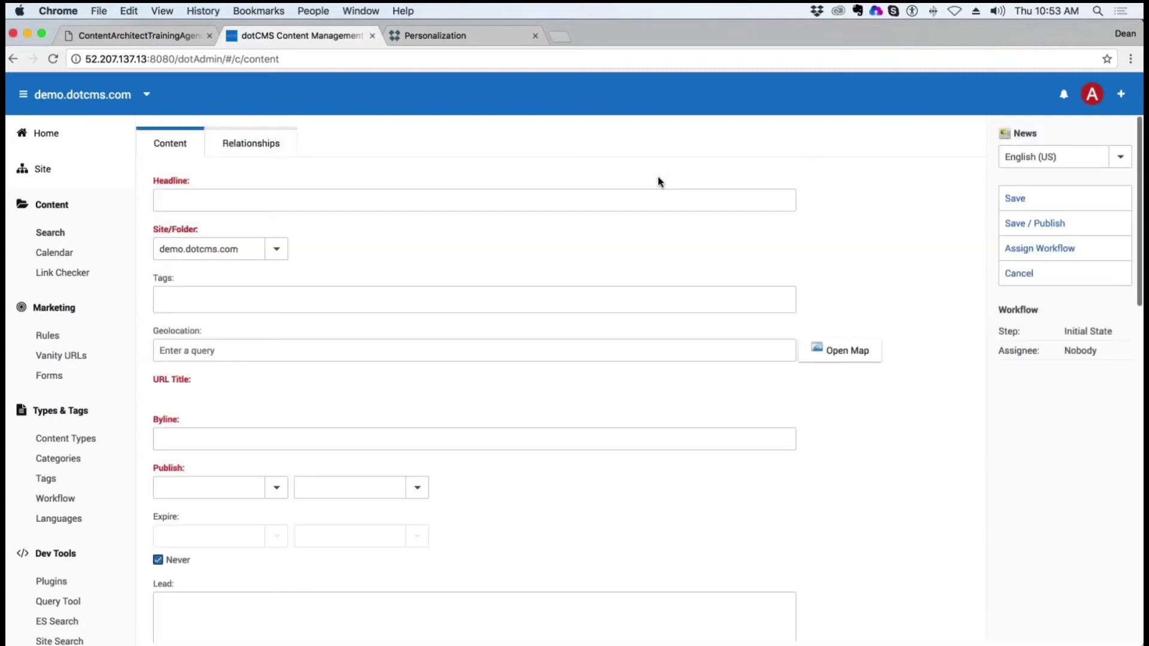
{"action": "left_click", "coordinate": [178, 200]}
{"action": "type", "text": "Manchester "}
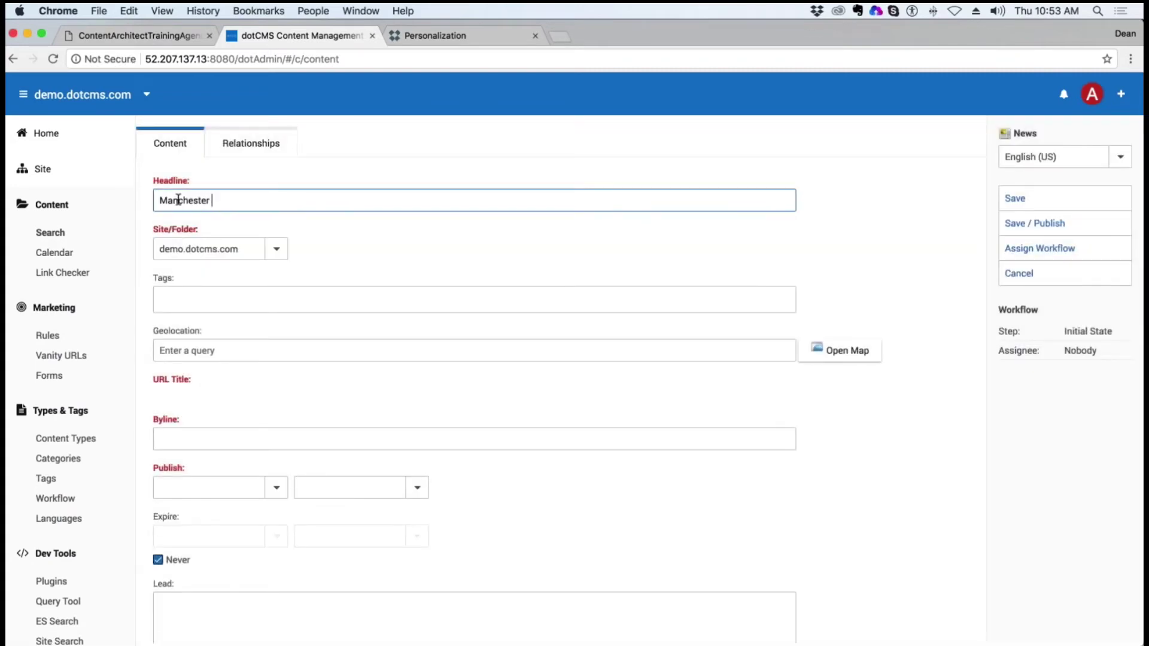
{"action": "type", "text": "Wions"}
{"action": "type", "text": "!!"}
Tag the news item with the manchester persona tag.
{"action": "left_click", "coordinate": [232, 295]}
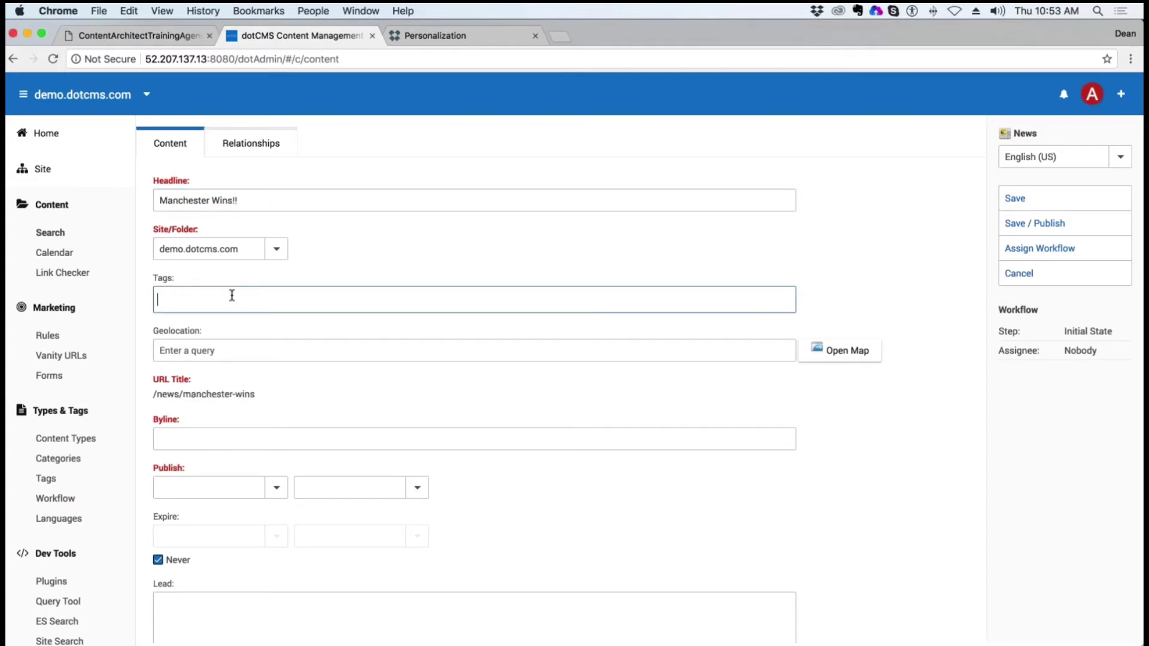
{"action": "type", "text": "Man"}
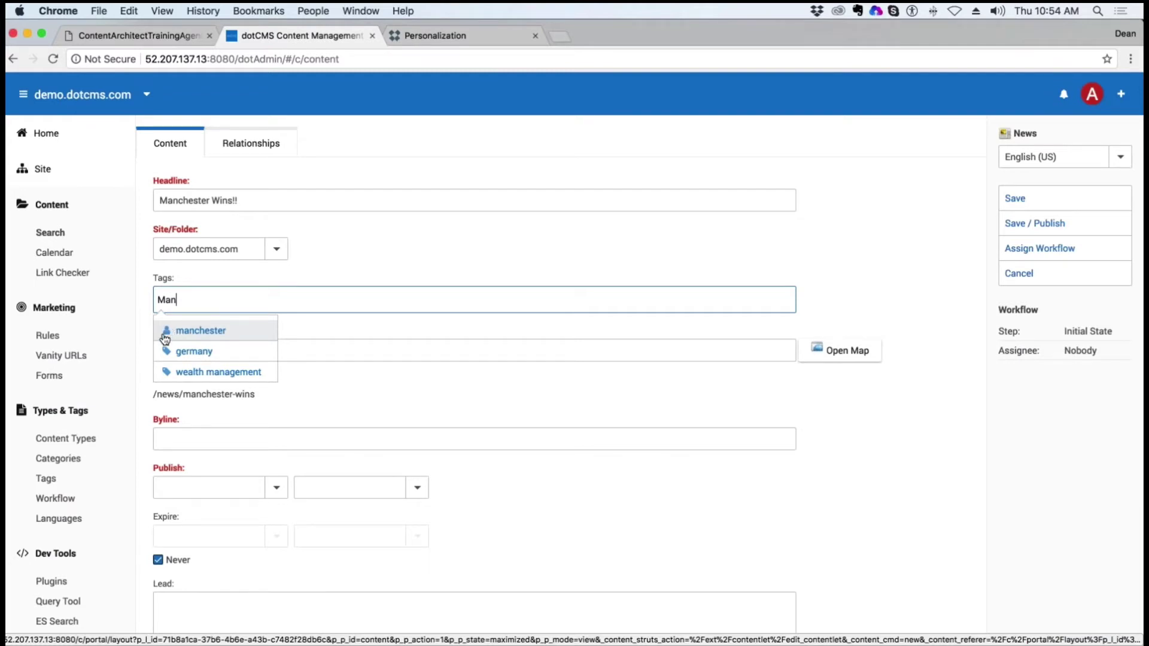
{"action": "left_click", "coordinate": [197, 332]}
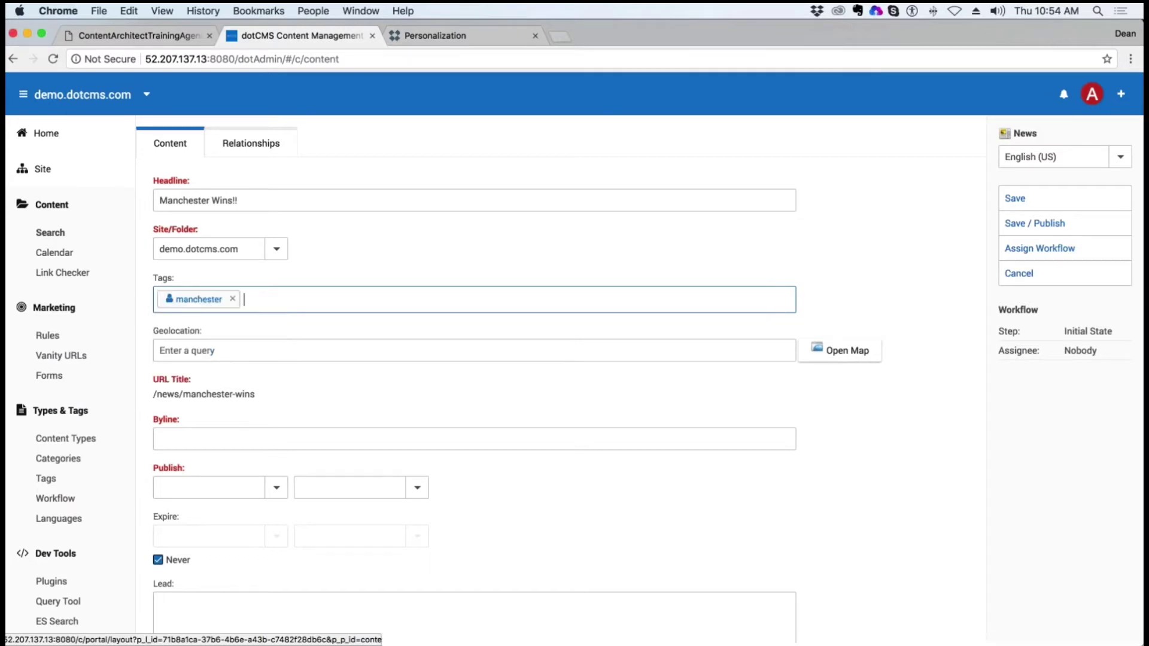
{"action": "left_click", "coordinate": [316, 309]}
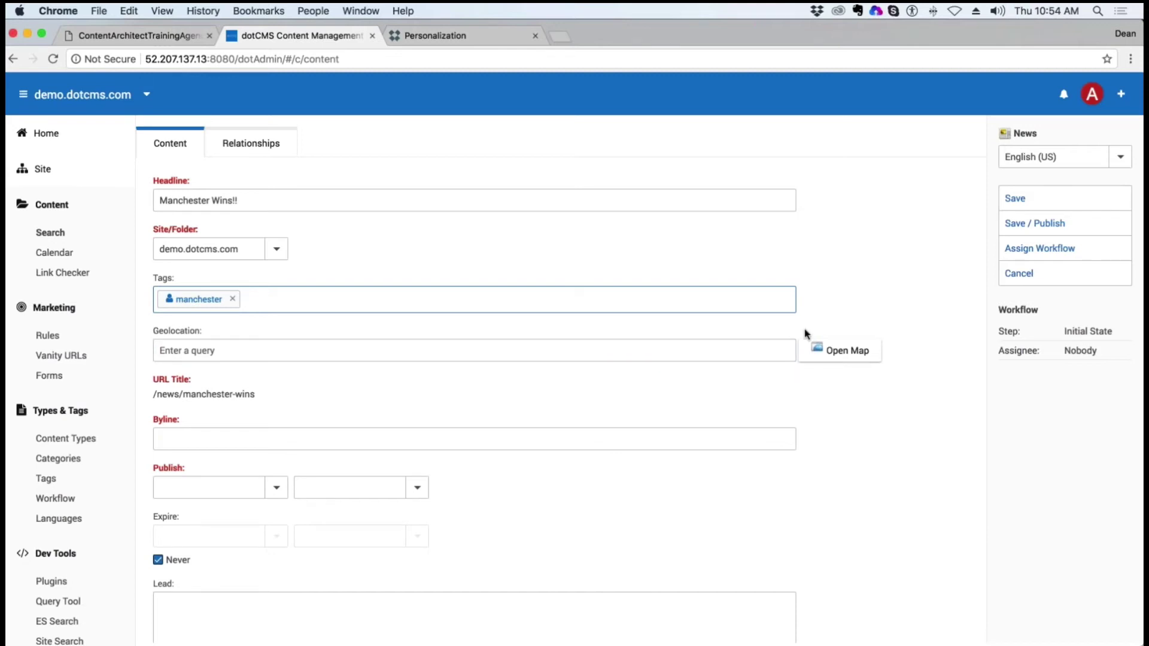
Find Manchester, UK on the map and use it as the news item's geolocation.
{"action": "left_click", "coordinate": [844, 351]}
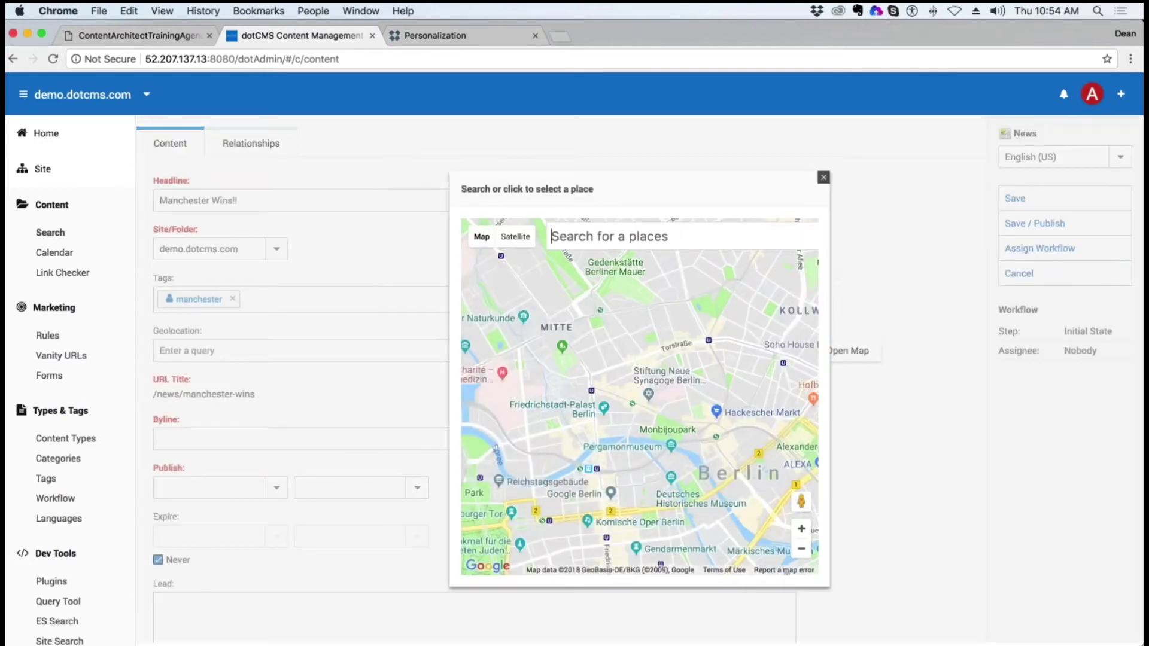
{"action": "type", "text": "manch"}
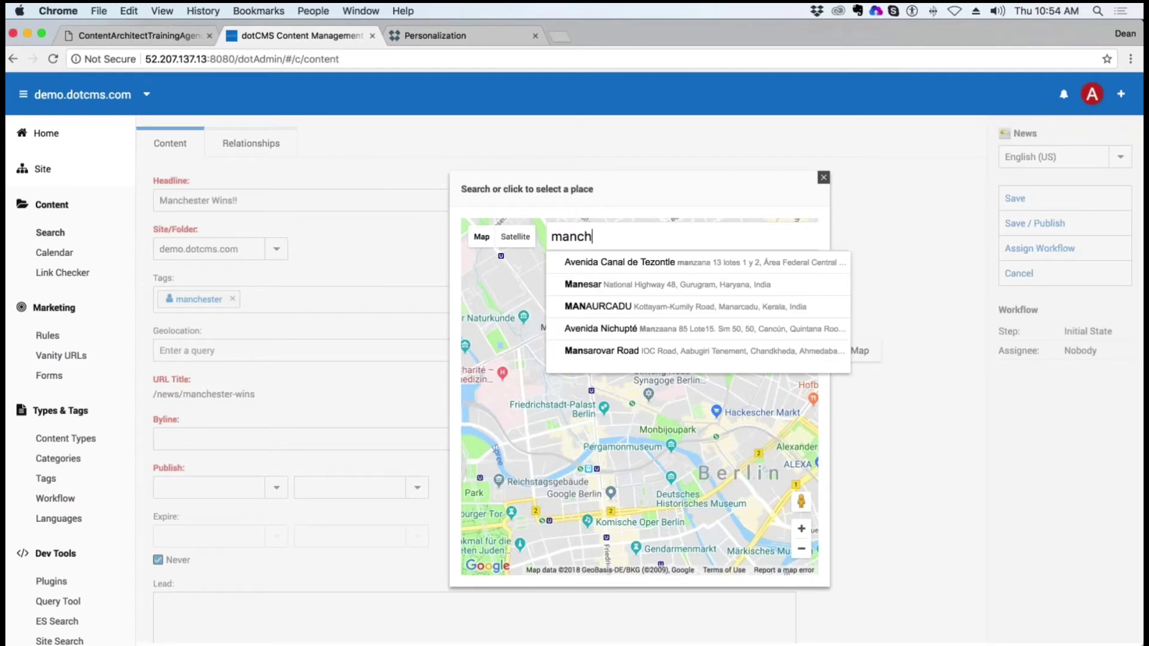
{"action": "type", "text": "ester"}
{"action": "left_click", "coordinate": [616, 263]}
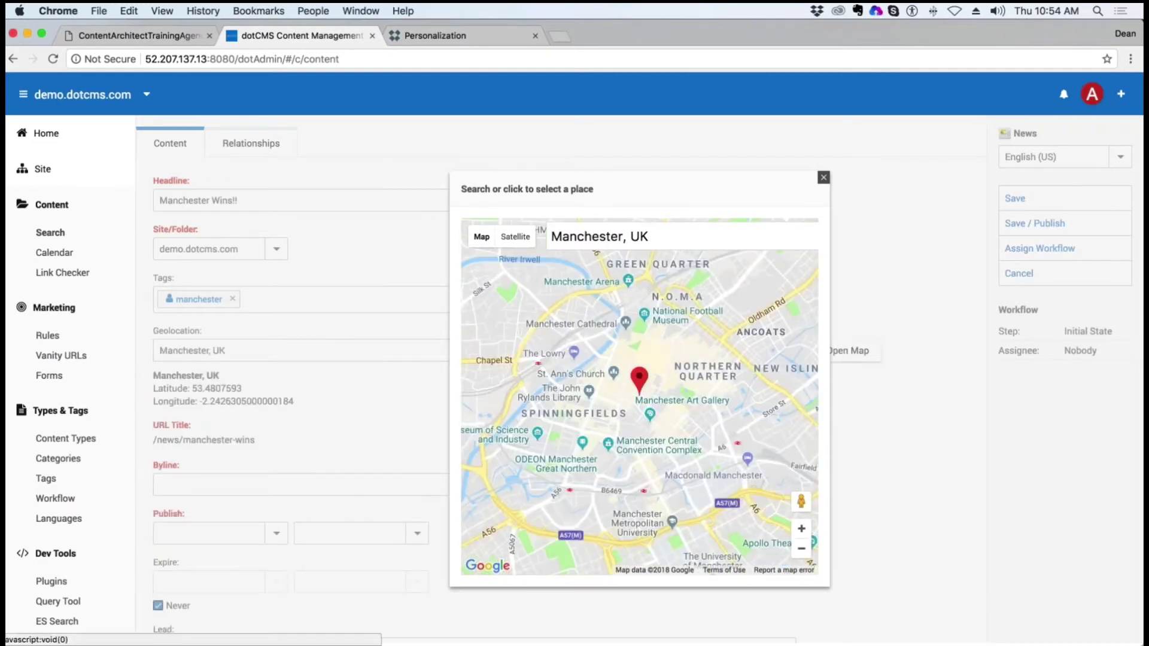
{"action": "left_click", "coordinate": [823, 177]}
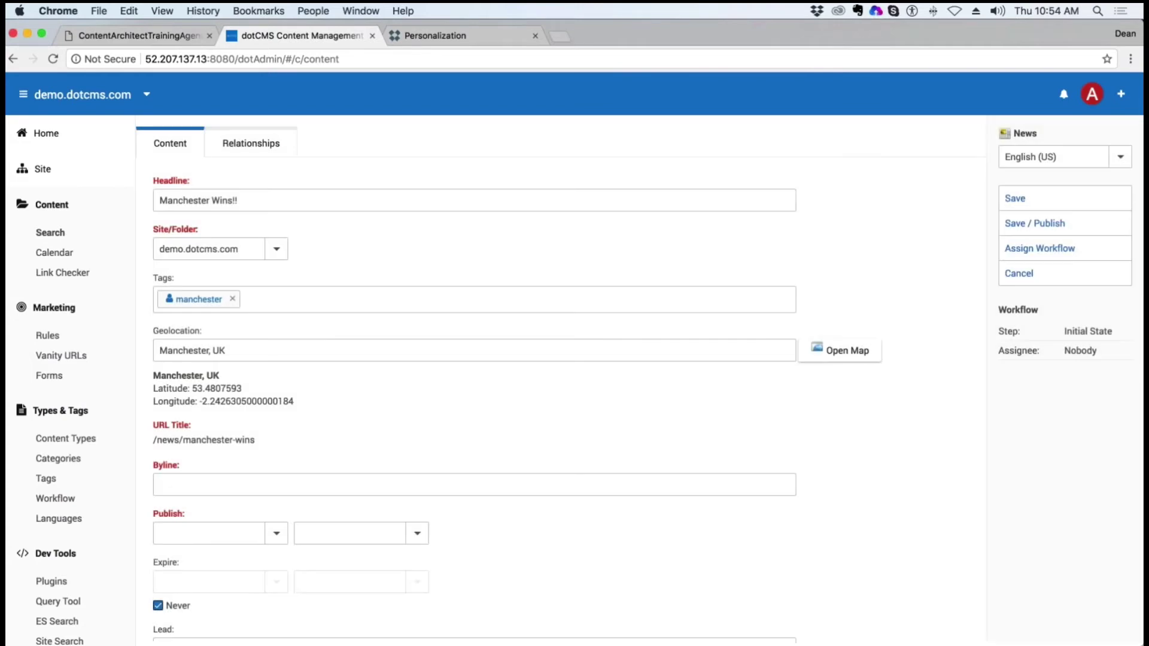
Enter "manchester news" as the byline and set the publish date to 2/1/2018.
{"action": "scroll", "coordinate": [333, 472], "scroll_direction": "down", "scroll_amount": 3}
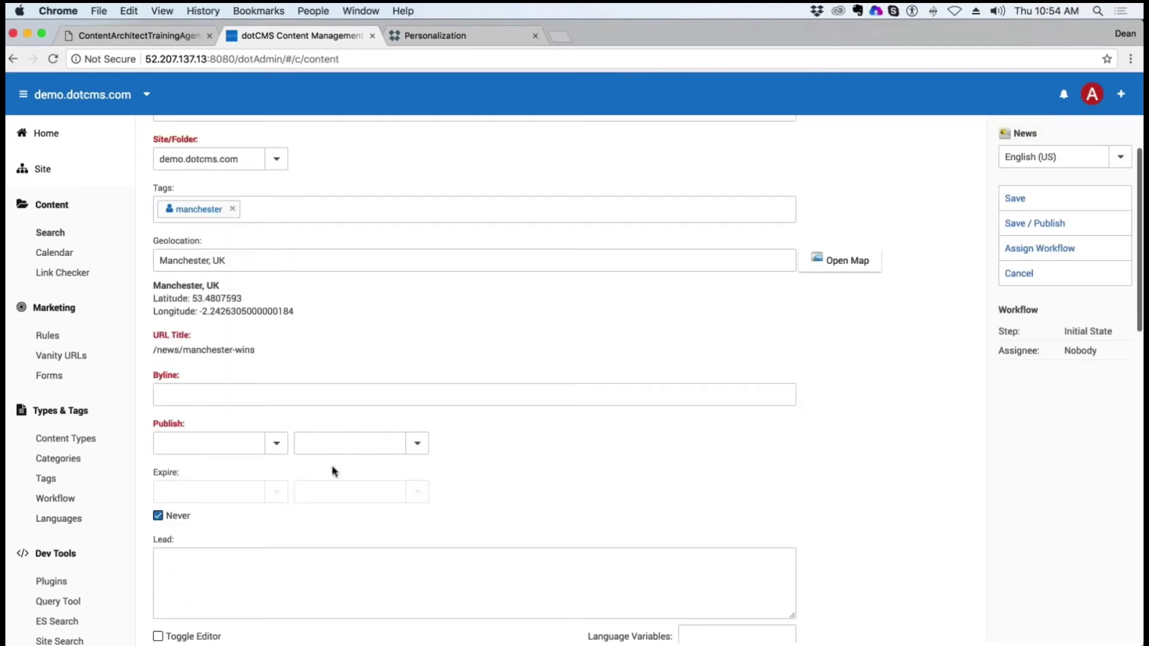
{"action": "left_click", "coordinate": [320, 373]}
{"action": "type", "text": "m"}
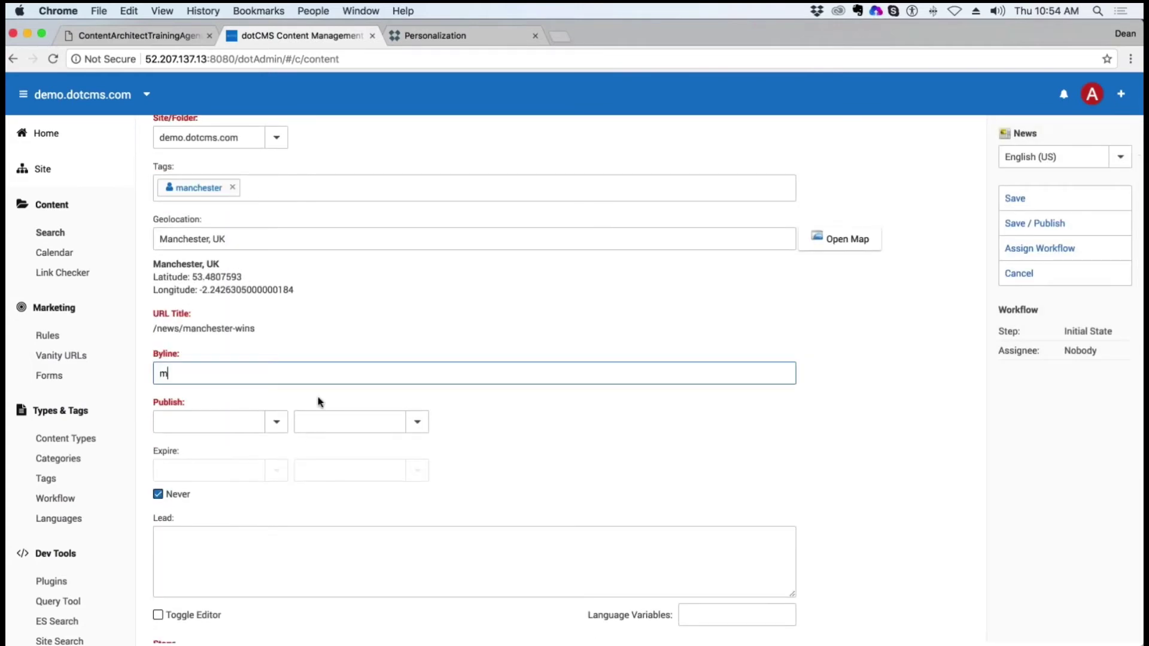
{"action": "type", "text": "anchester news"}
{"action": "scroll", "coordinate": [287, 443], "scroll_direction": "down", "scroll_amount": 6}
Enter "Manchester news" as the story text, and save and publish the news item.
{"action": "left_click", "coordinate": [257, 480]}
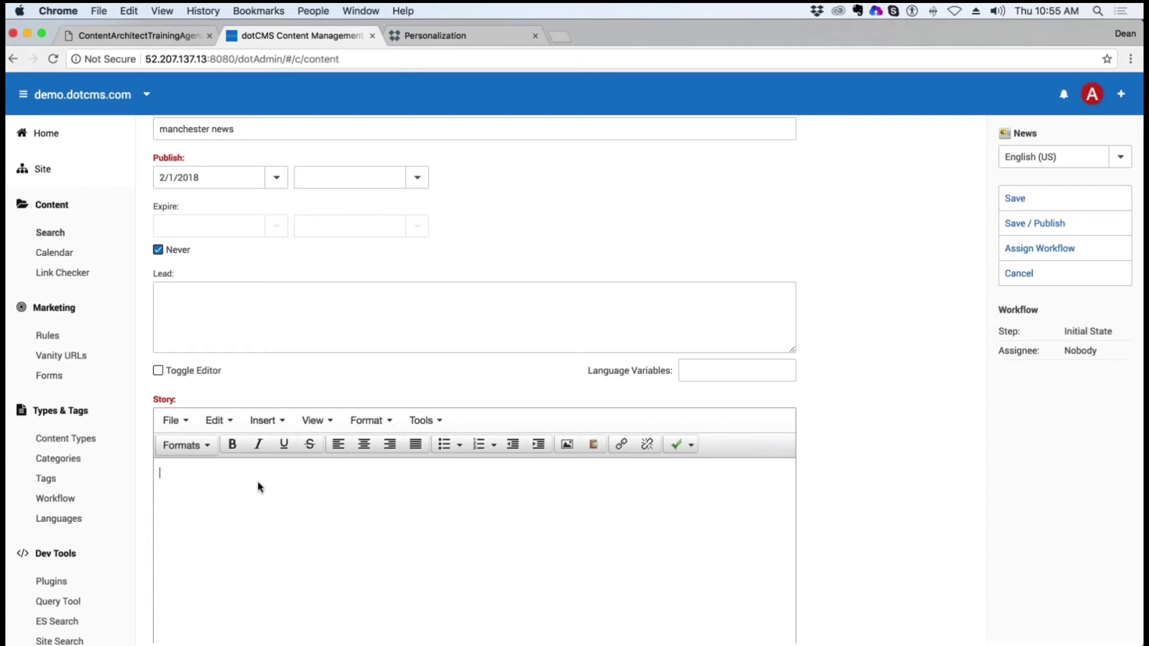
{"action": "type", "text": "Mna"}
{"action": "type", "text": "chester news"}
{"action": "scroll", "coordinate": [958, 339], "scroll_direction": "down", "scroll_amount": 6}
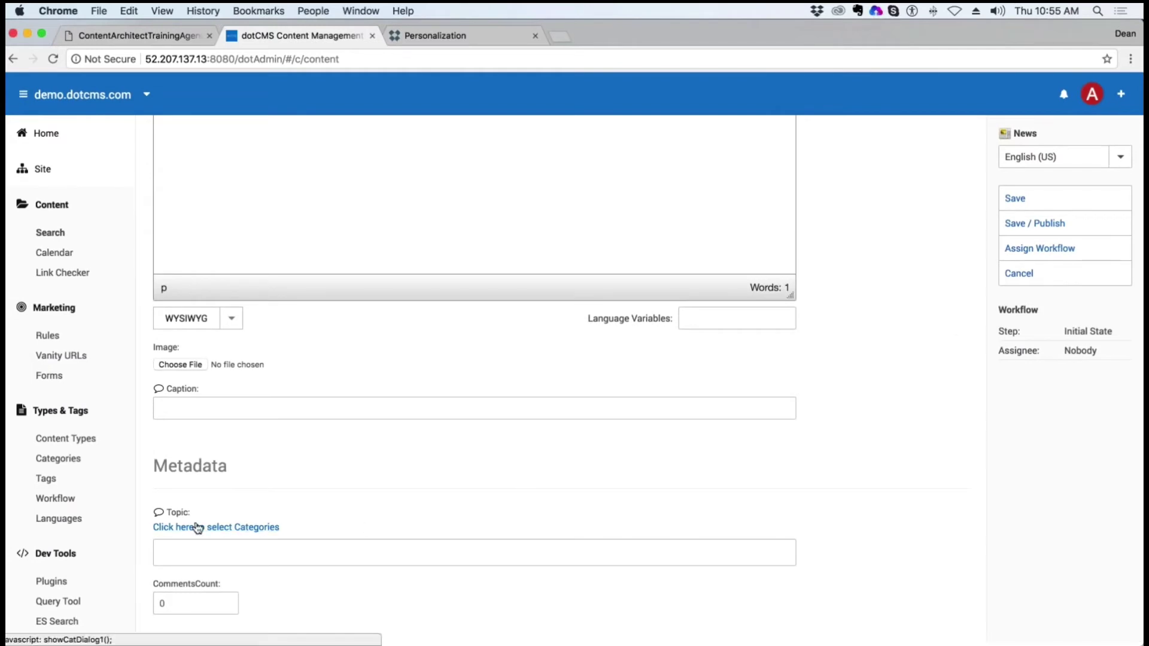
{"action": "left_click", "coordinate": [1049, 224]}
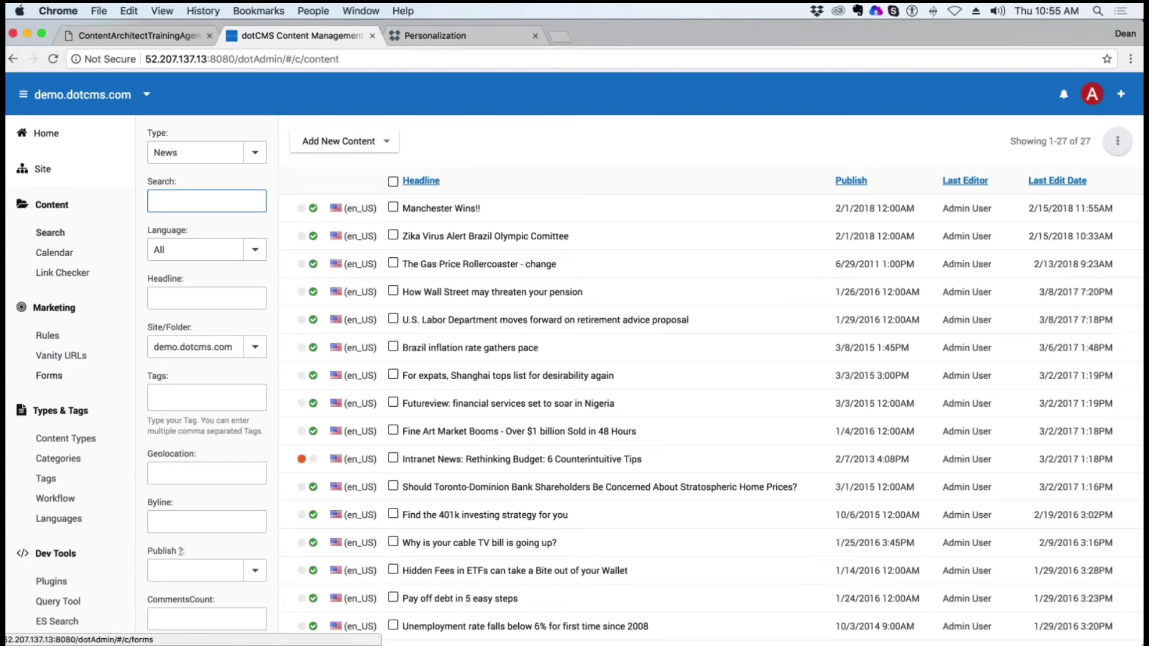
Open the demo.dotcms.com home page in preview from the site browser and expand its News & Events navigation.
{"action": "left_click", "coordinate": [58, 141]}
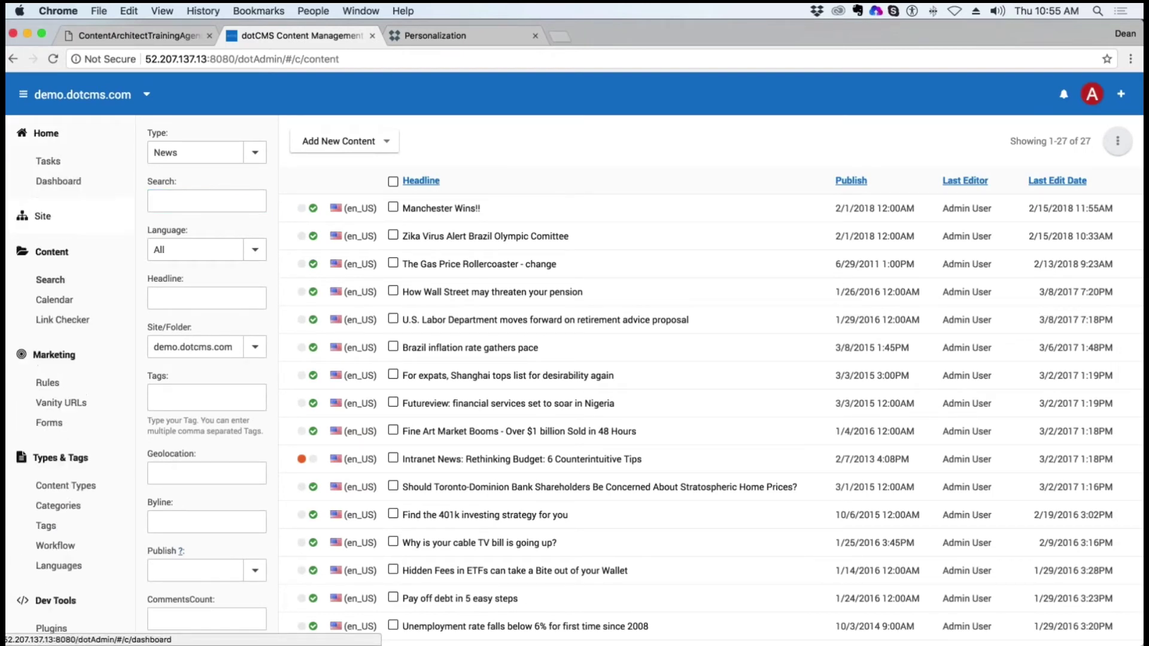
{"action": "left_click", "coordinate": [47, 218]}
{"action": "left_click", "coordinate": [56, 246]}
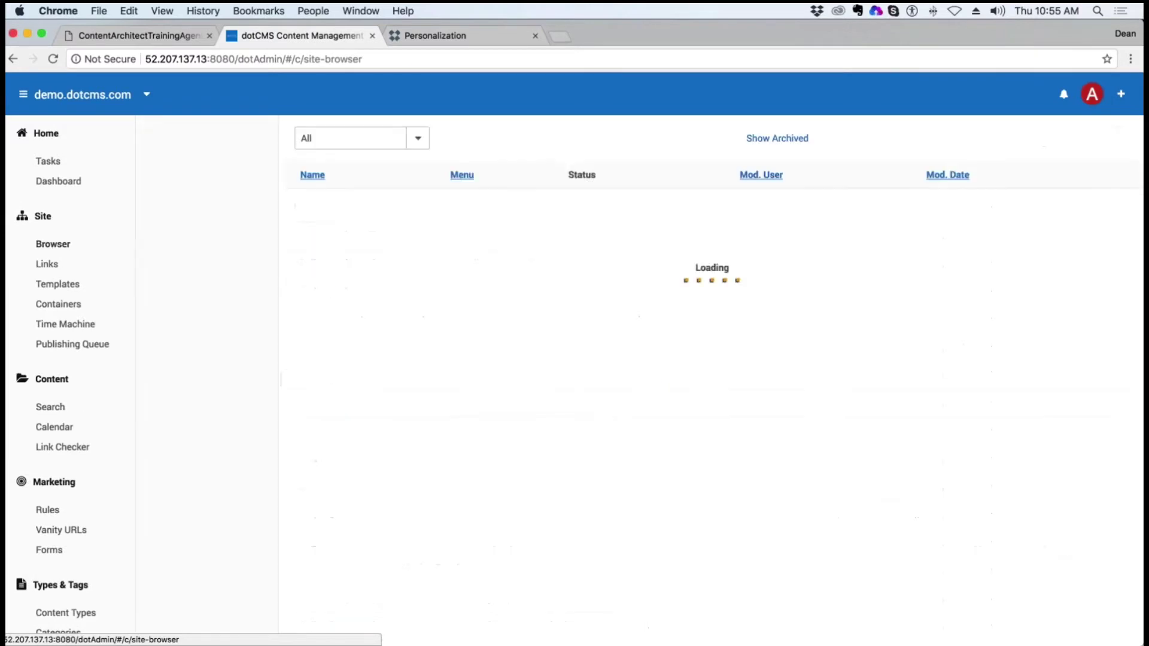
{"action": "left_click", "coordinate": [191, 129]}
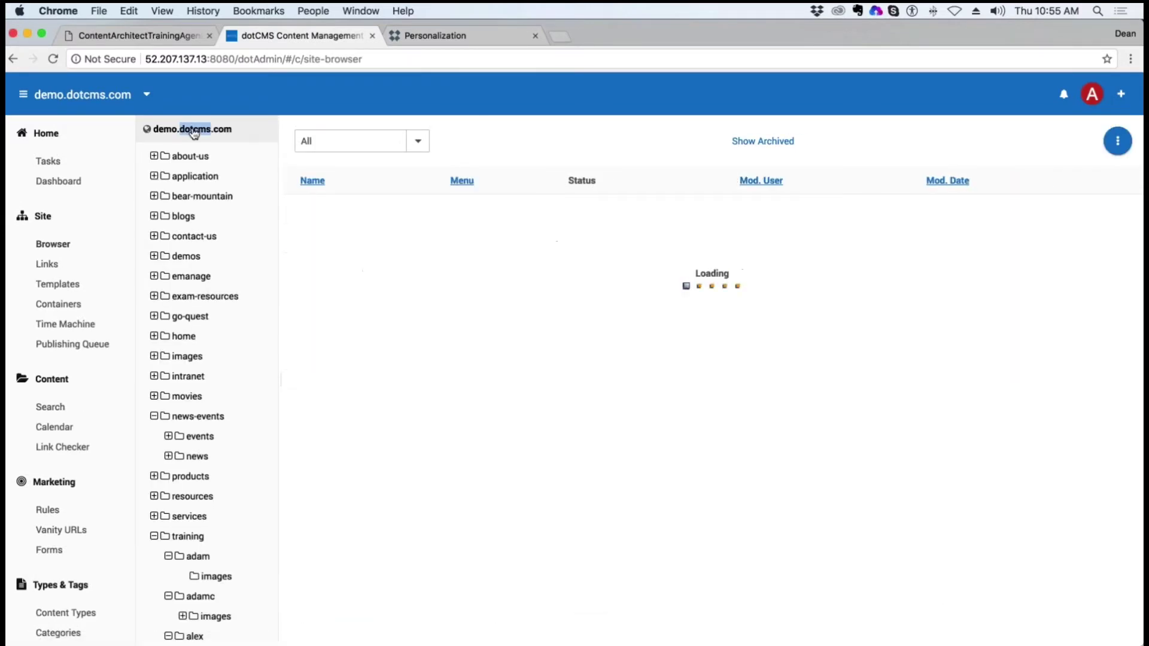
{"action": "left_click", "coordinate": [337, 217]}
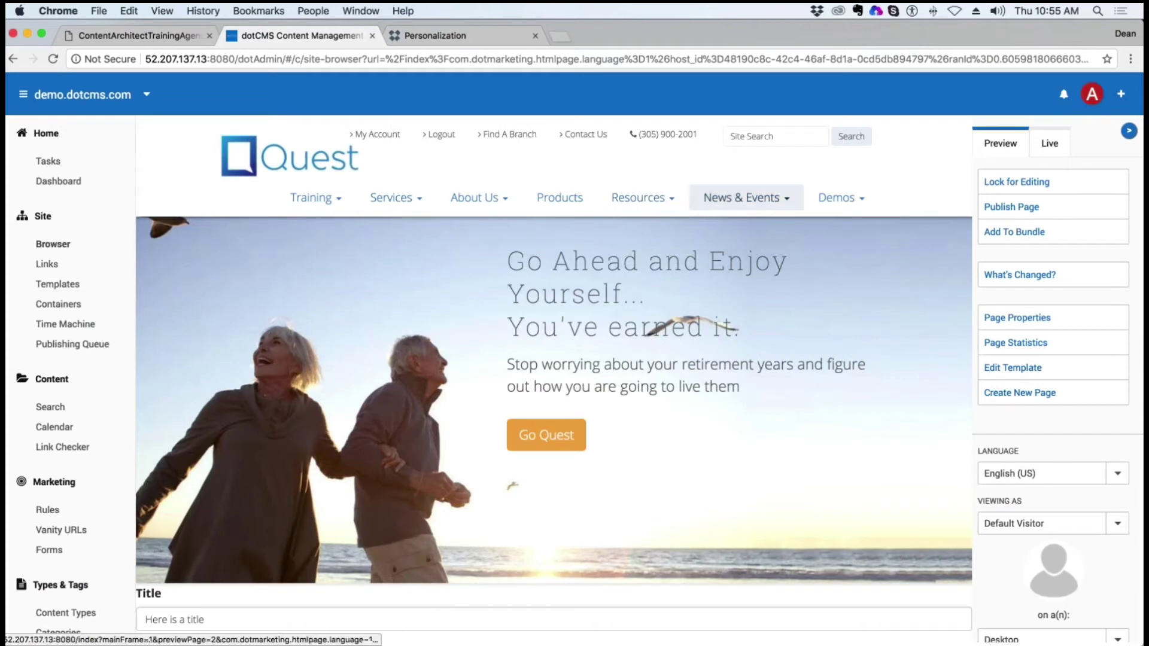
{"action": "left_click", "coordinate": [741, 197]}
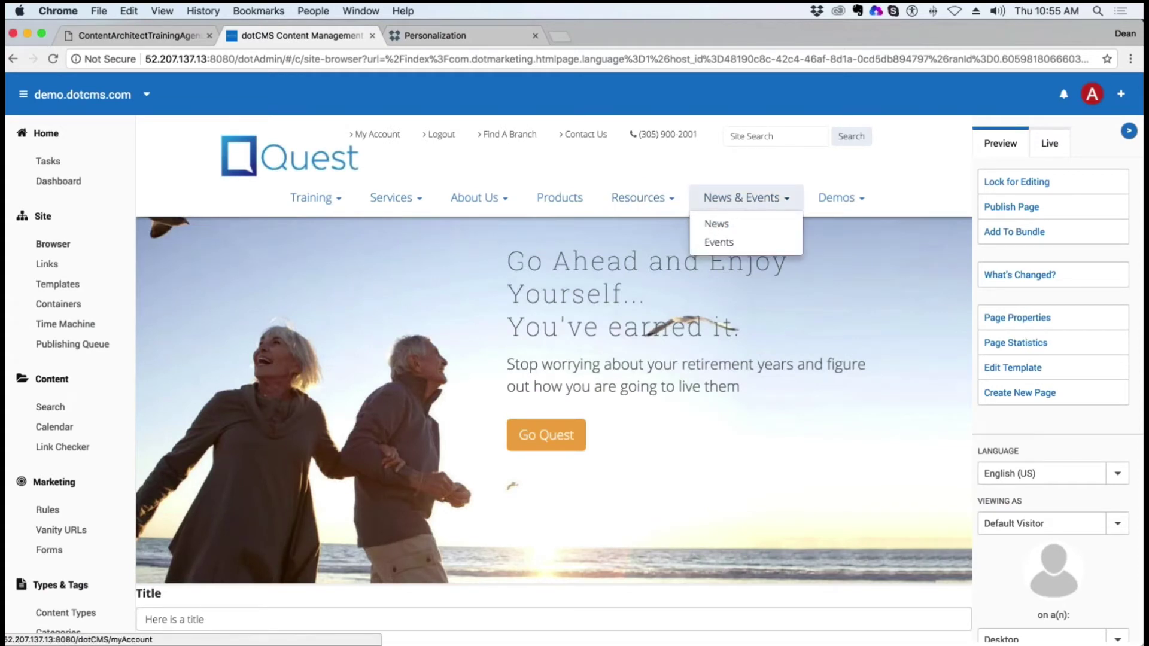
Copy the server address 52.207.137.13:8080 and open its admin page in a new incognito window.
{"action": "left_click", "coordinate": [233, 58]}
{"action": "left_click_drag", "start_coordinate": [235, 58], "coordinate": [145, 58]}
{"action": "key", "text": "super+c"}
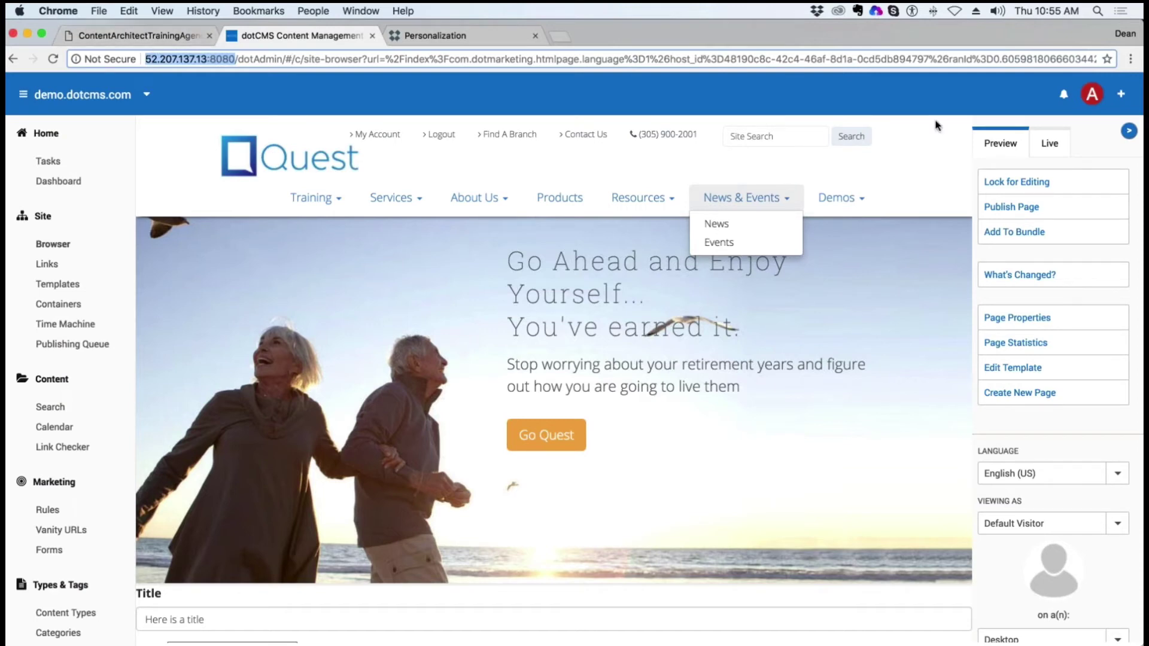
{"action": "left_click", "coordinate": [1131, 58]}
{"action": "left_click", "coordinate": [996, 128]}
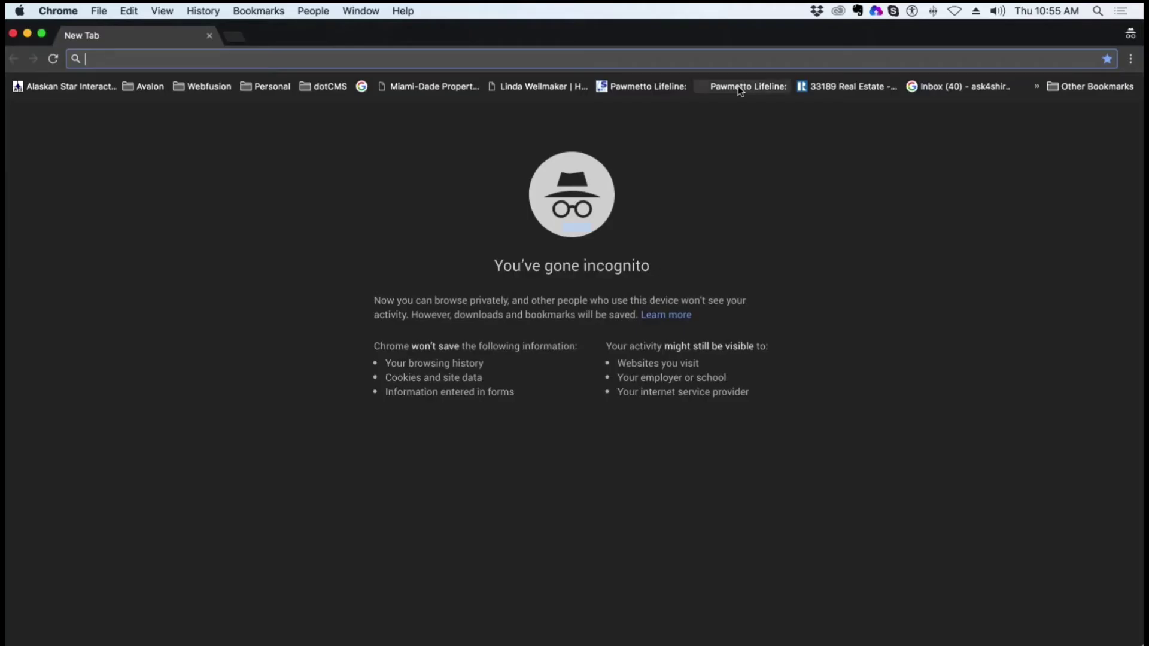
{"action": "key", "text": "super+v"}
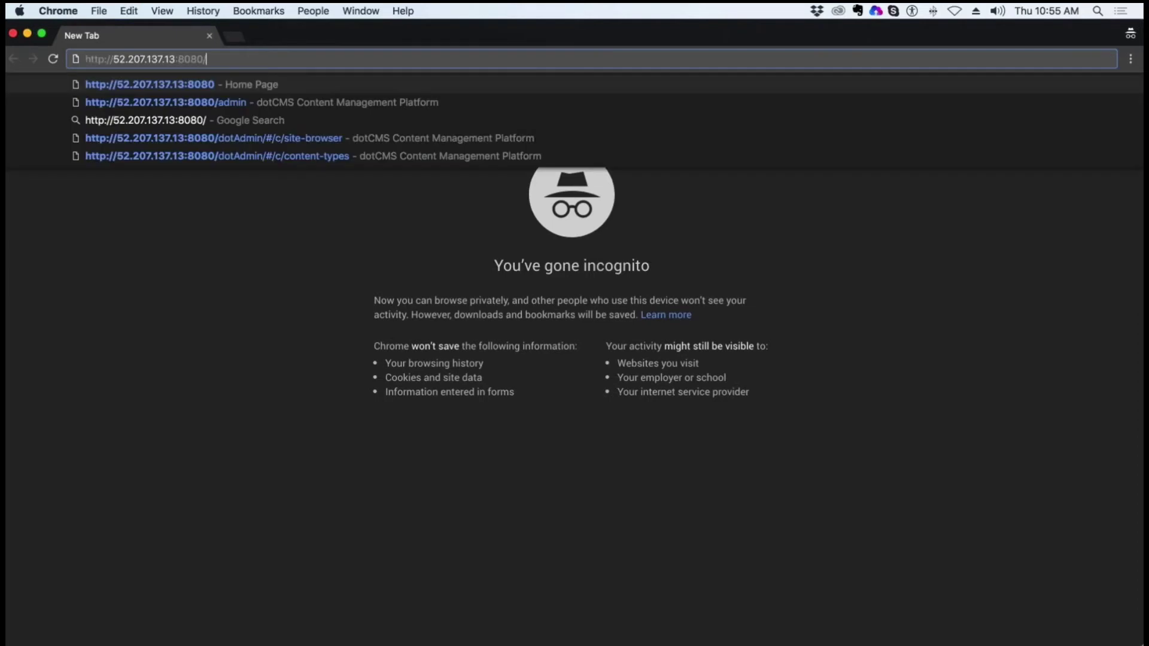
{"action": "key", "text": "Down"}
{"action": "key", "text": "Return"}
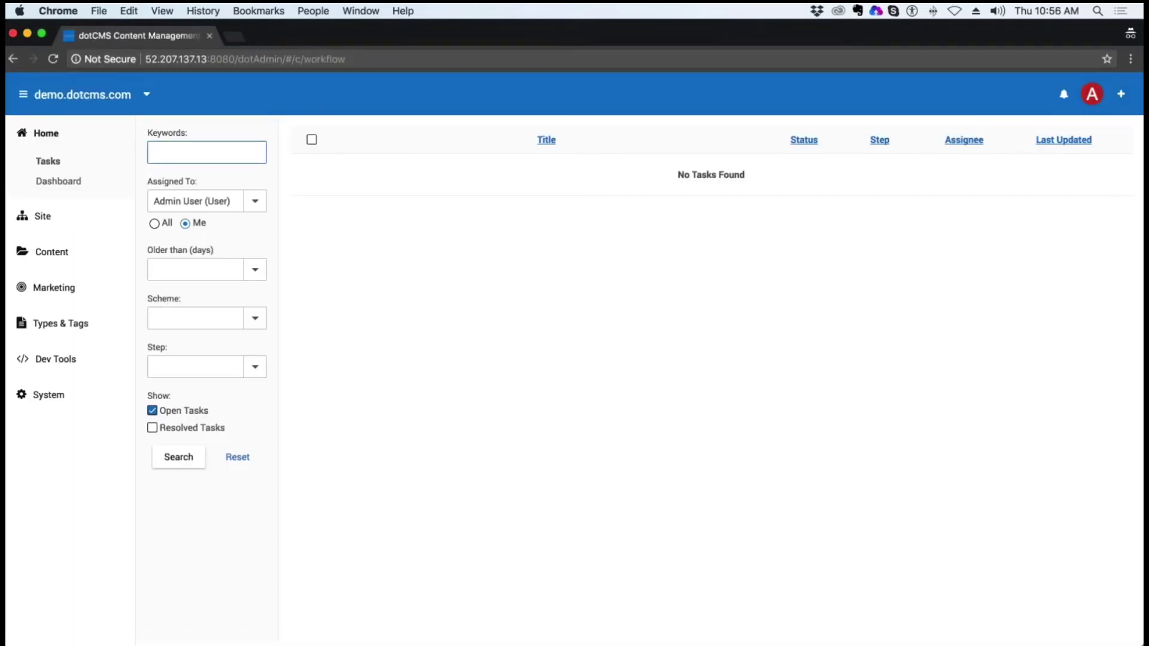
Log out of the admin session and load the public home page at 52.207.137.13:8080.
{"action": "left_click", "coordinate": [1093, 94]}
{"action": "left_click", "coordinate": [945, 193]}
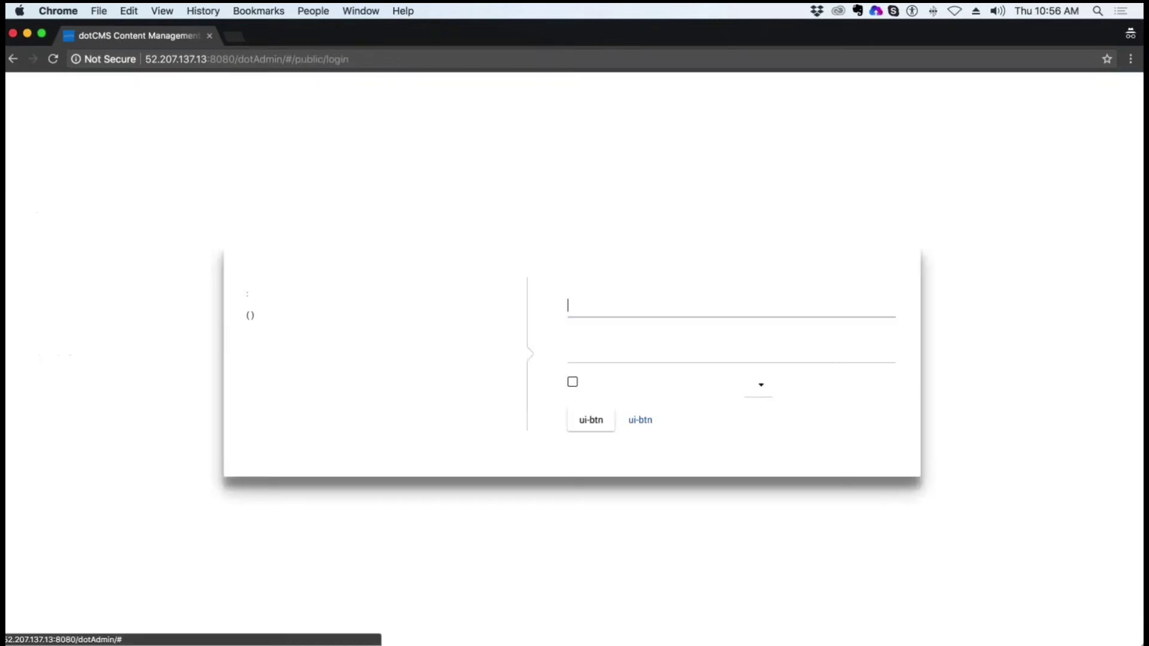
{"action": "left_click", "coordinate": [344, 60]}
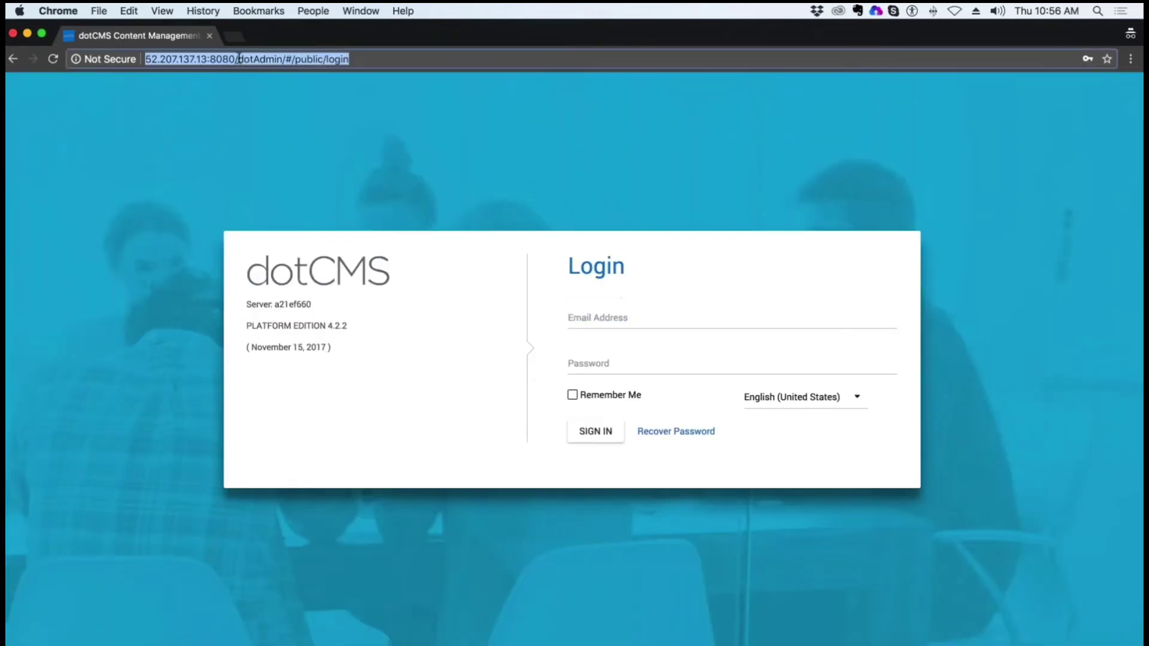
{"action": "left_click_drag", "start_coordinate": [236, 60], "coordinate": [352, 60]}
{"action": "key", "text": "BackSpace"}
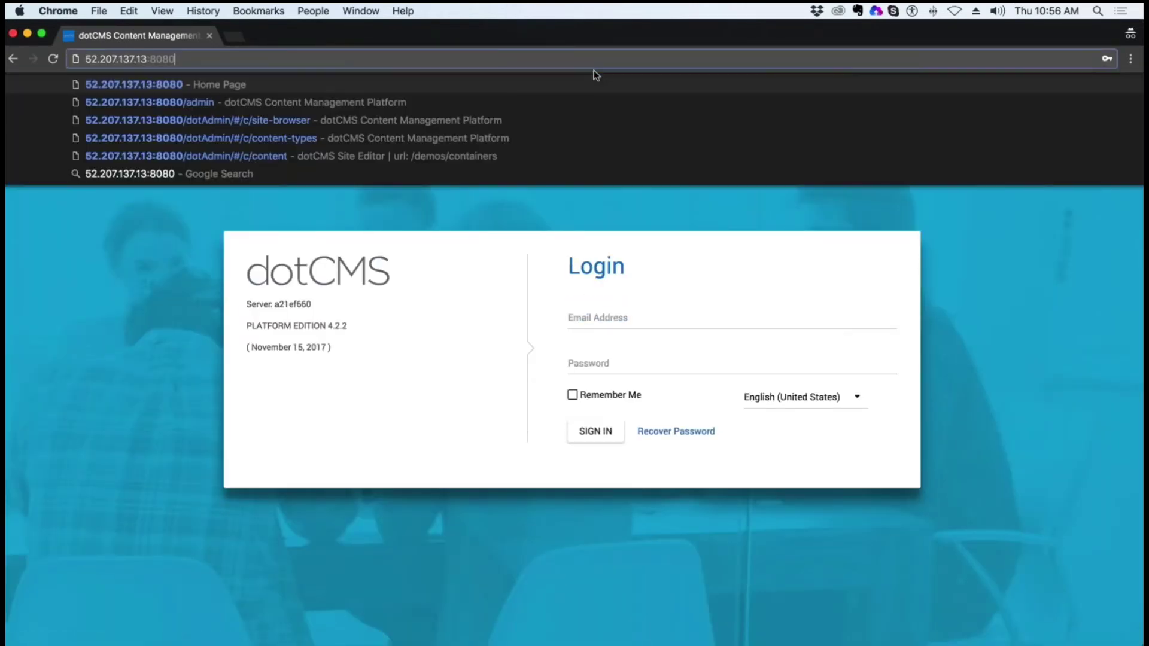
{"action": "key", "text": "Return"}
Open the public News listing and compare it as the Manchester persona and as the default persona.
{"action": "left_click", "coordinate": [829, 131]}
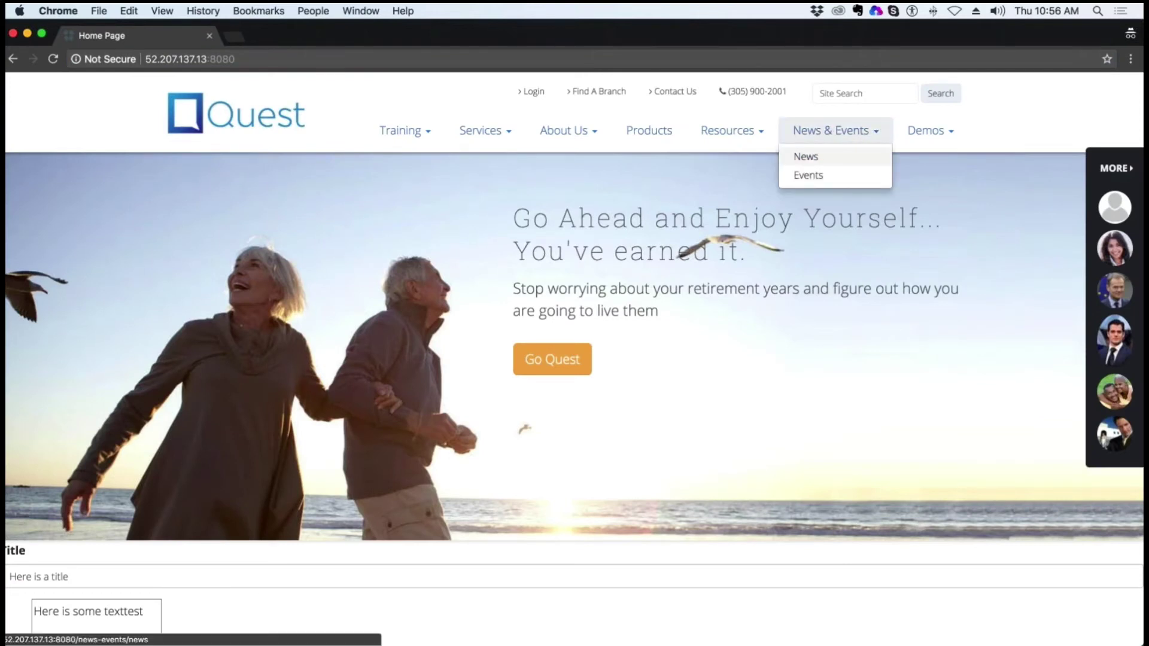
{"action": "left_click", "coordinate": [805, 157]}
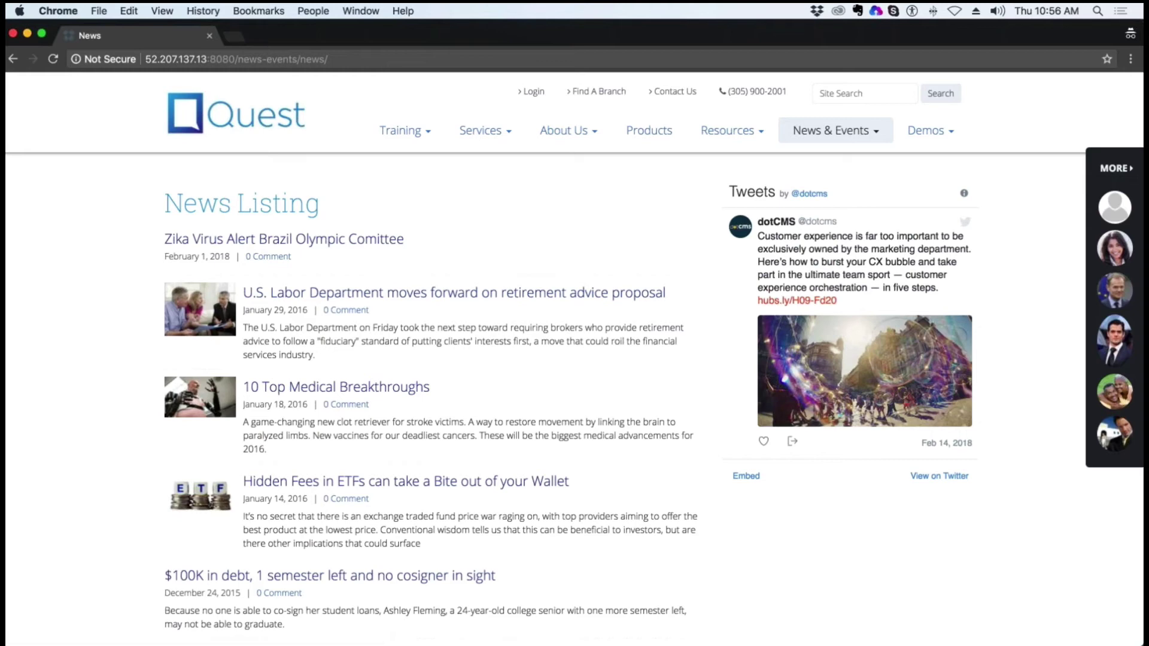
{"action": "left_click", "coordinate": [1116, 168]}
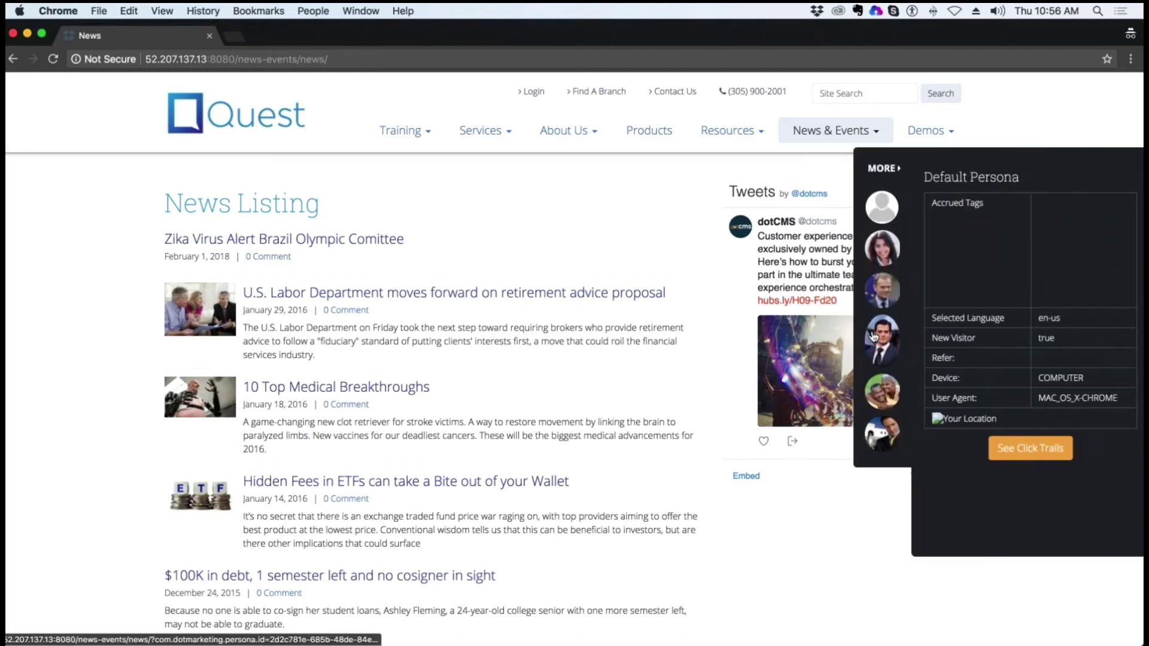
{"action": "left_click", "coordinate": [874, 336]}
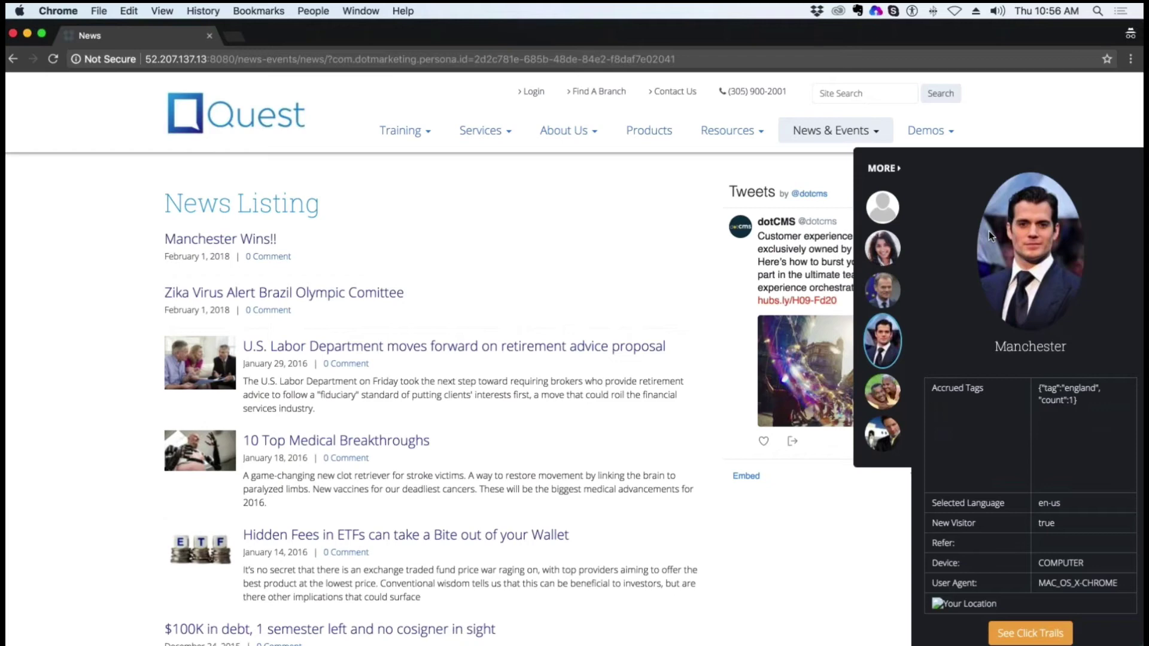
{"action": "left_click", "coordinate": [883, 207]}
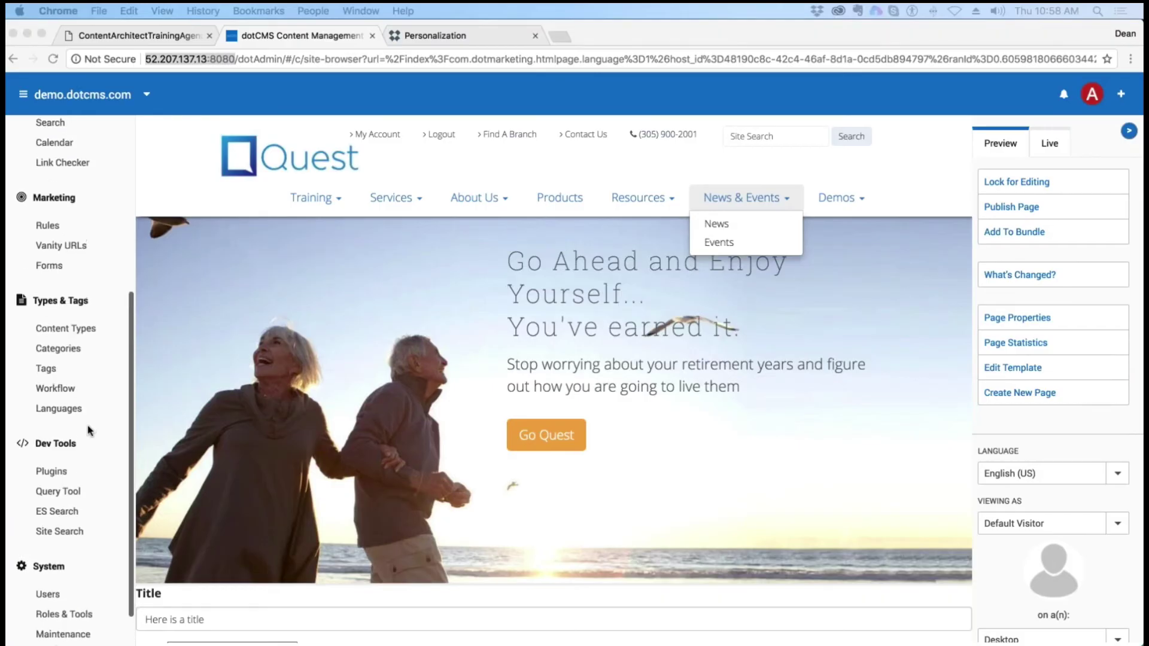
Return to the dotCMS back end and review the Manchester Visitor rule's conditions and evaluation frequency options.
{"action": "scroll", "coordinate": [90, 431], "scroll_direction": "down", "scroll_amount": 2}
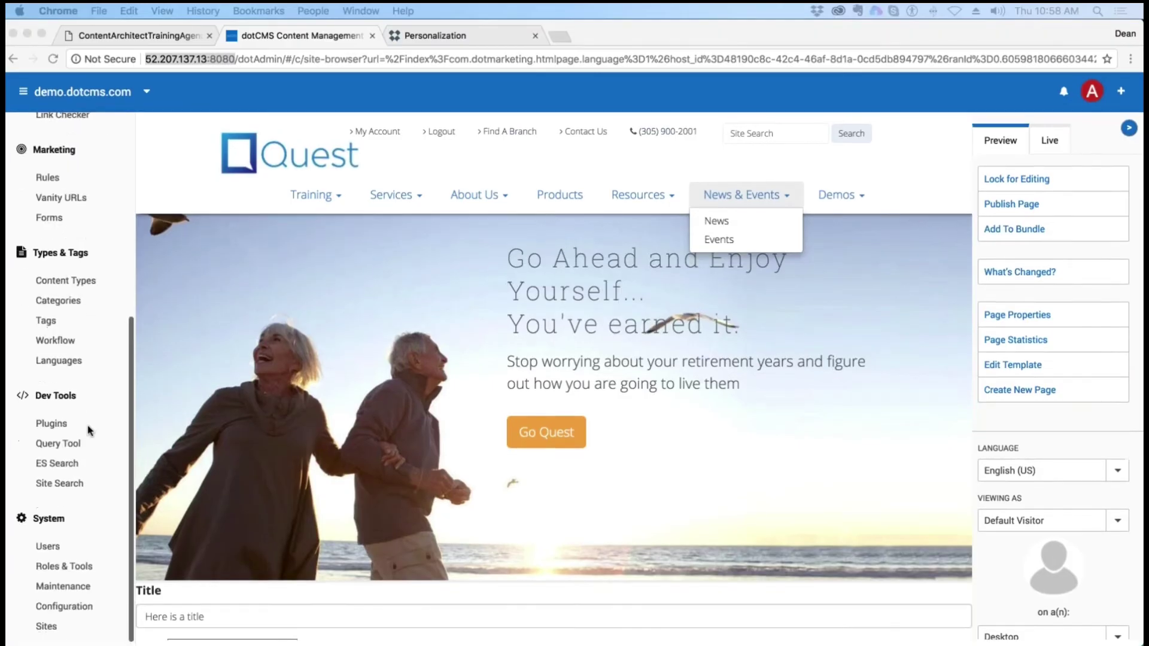
{"action": "scroll", "coordinate": [90, 430], "scroll_direction": "up", "scroll_amount": 3}
{"action": "scroll", "coordinate": [89, 430], "scroll_direction": "up", "scroll_amount": 1}
{"action": "left_click", "coordinate": [48, 295]}
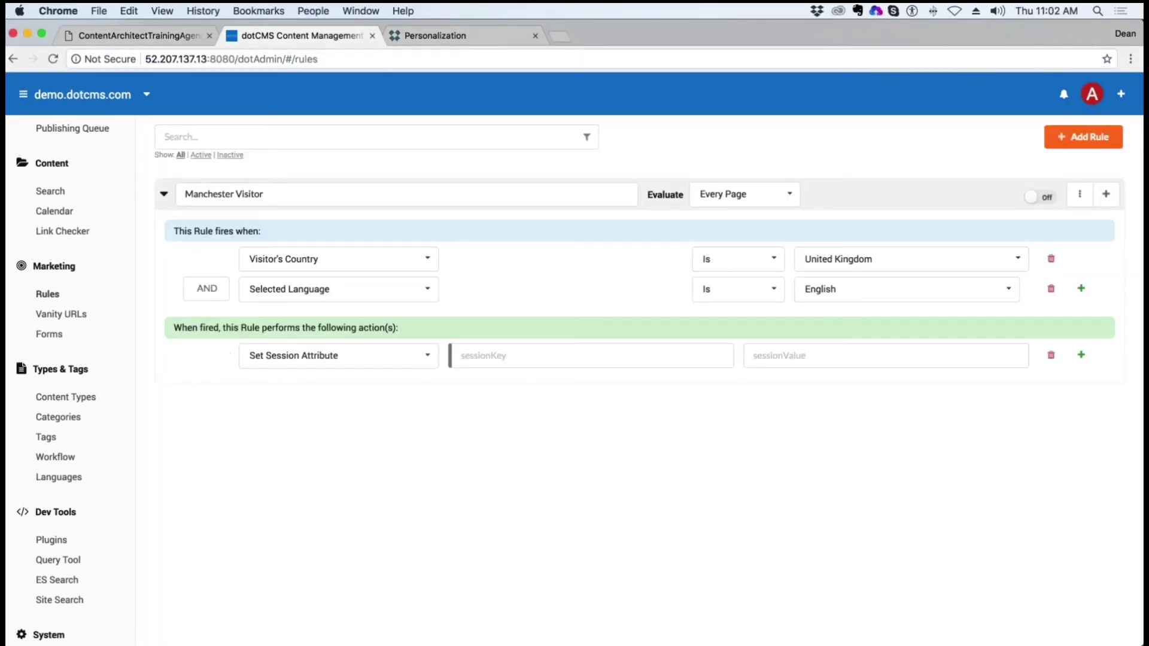
{"action": "left_click", "coordinate": [205, 290]}
{"action": "left_click", "coordinate": [785, 195]}
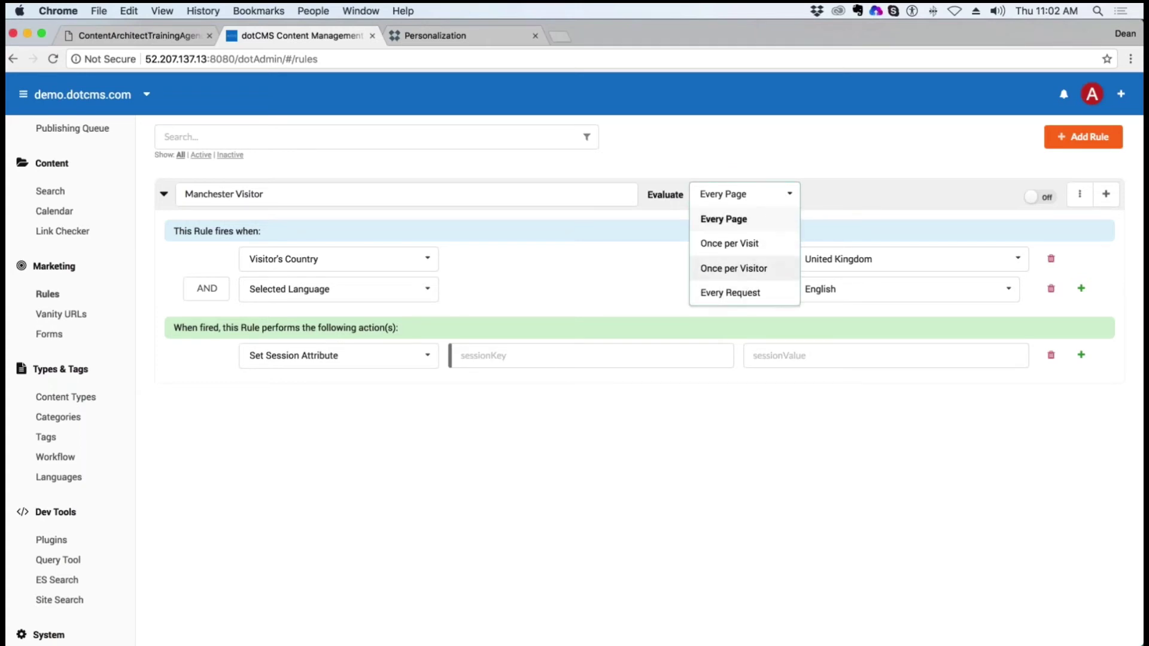
{"action": "left_click", "coordinate": [782, 164]}
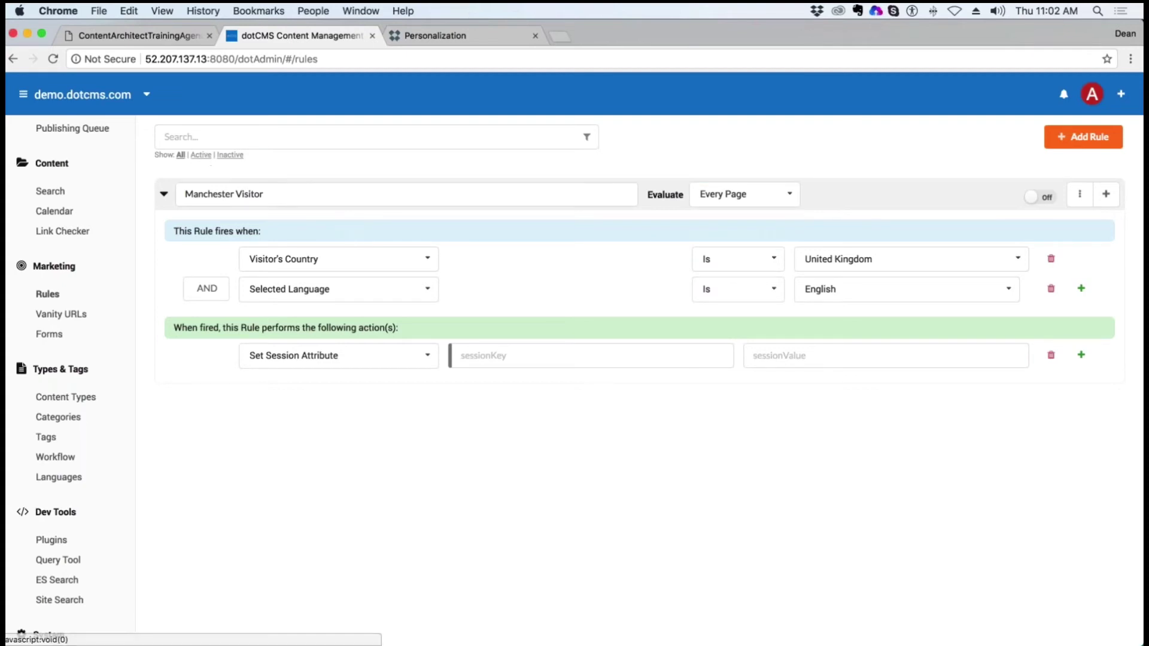
{"action": "left_click", "coordinate": [208, 157]}
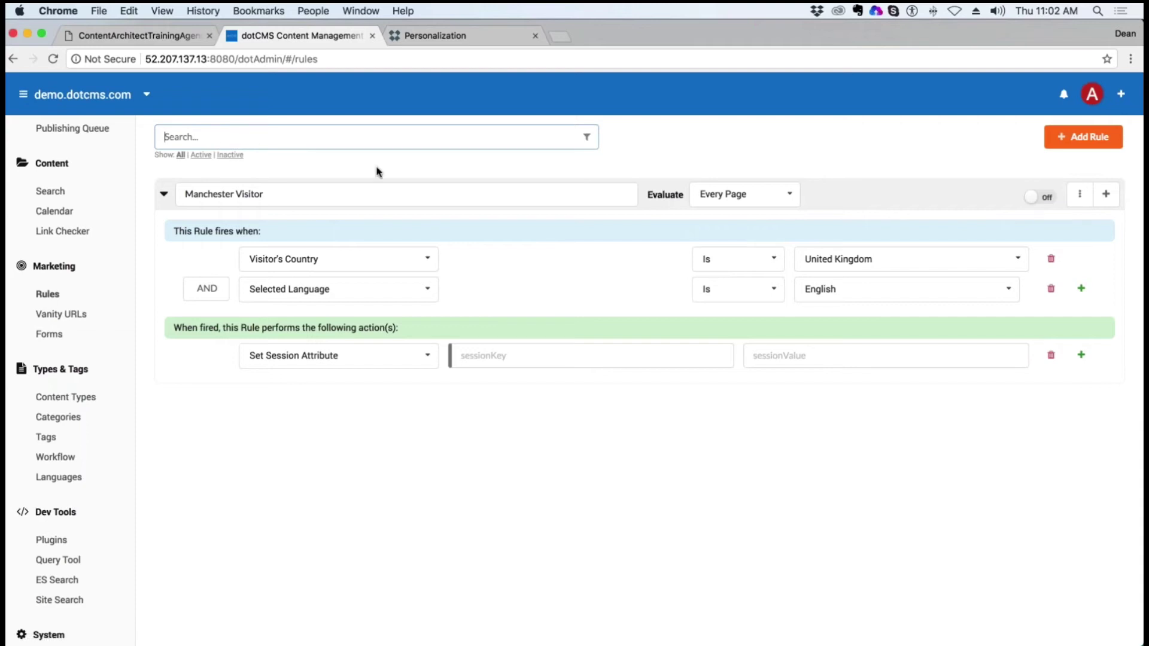
Enable the Manchester Visitor rule with its two conditions joined by OR, and display its bundle and delete options.
{"action": "left_click", "coordinate": [1038, 199]}
{"action": "left_click", "coordinate": [1080, 195]}
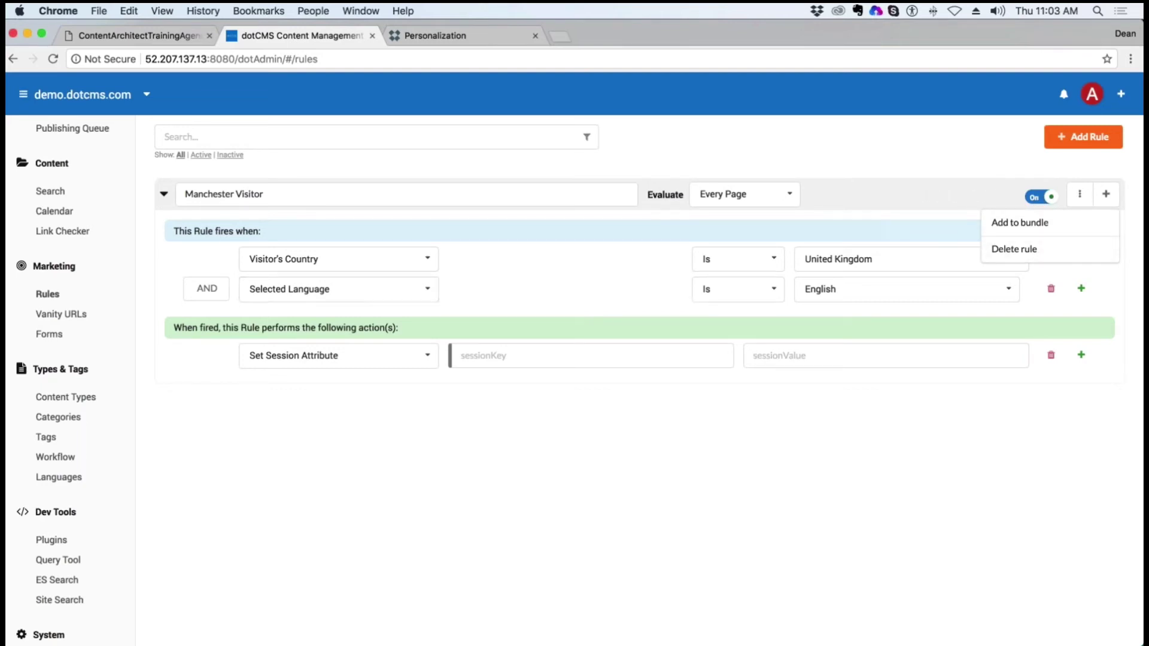
{"action": "left_click", "coordinate": [206, 289]}
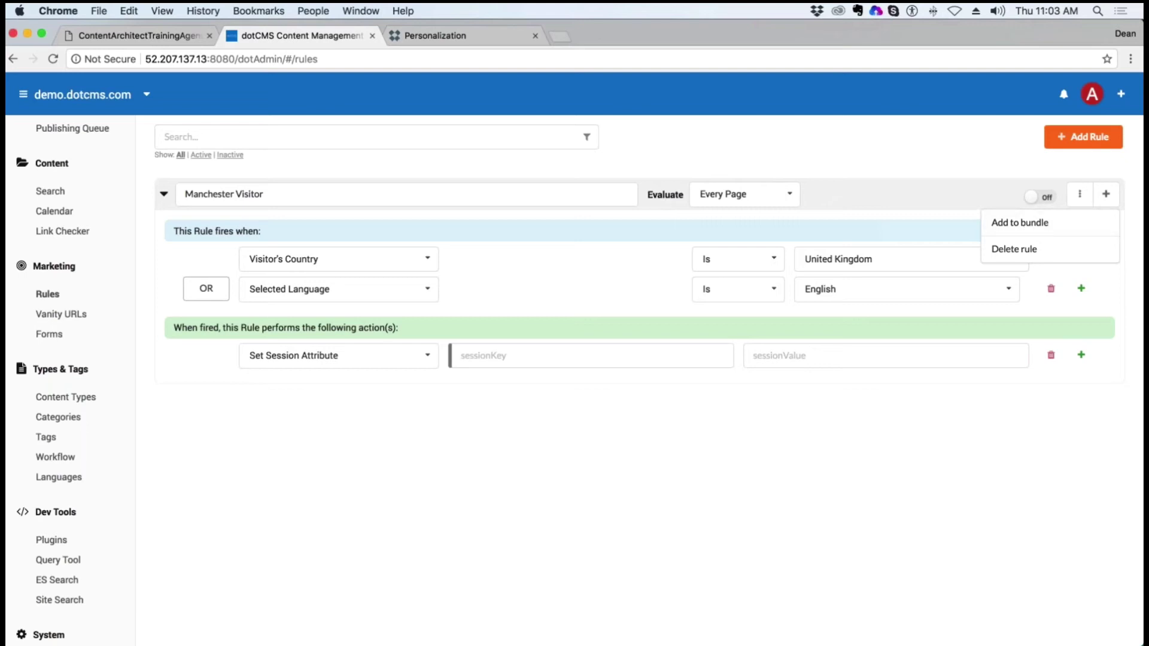
{"action": "left_click", "coordinate": [1035, 201]}
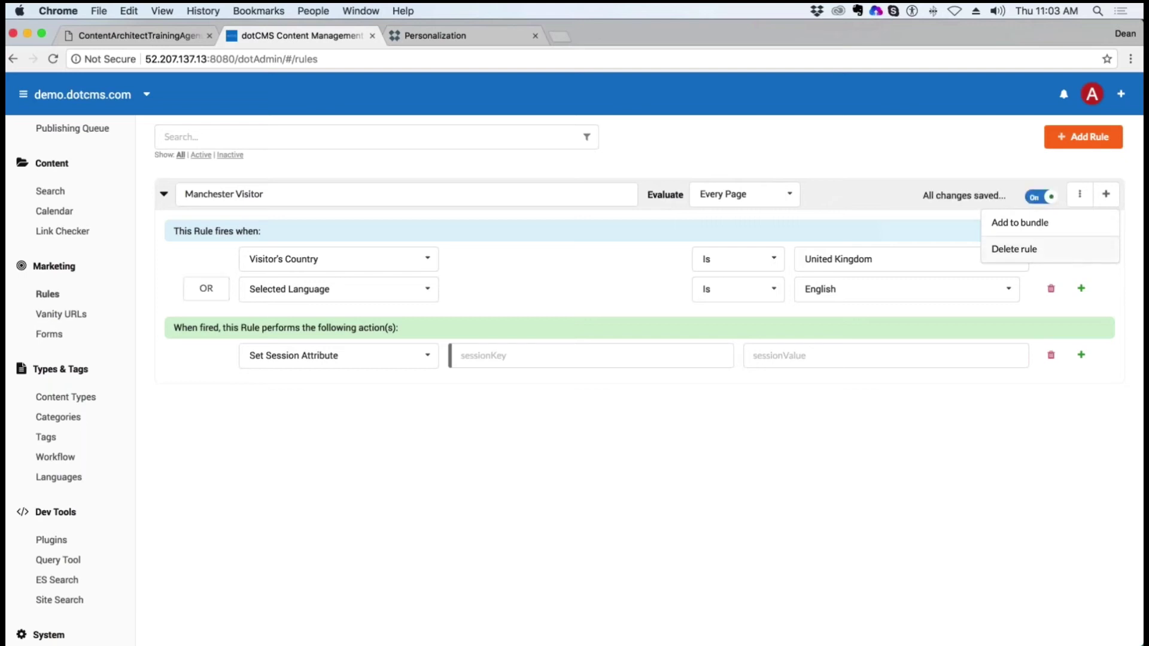
{"action": "left_click", "coordinate": [1081, 196]}
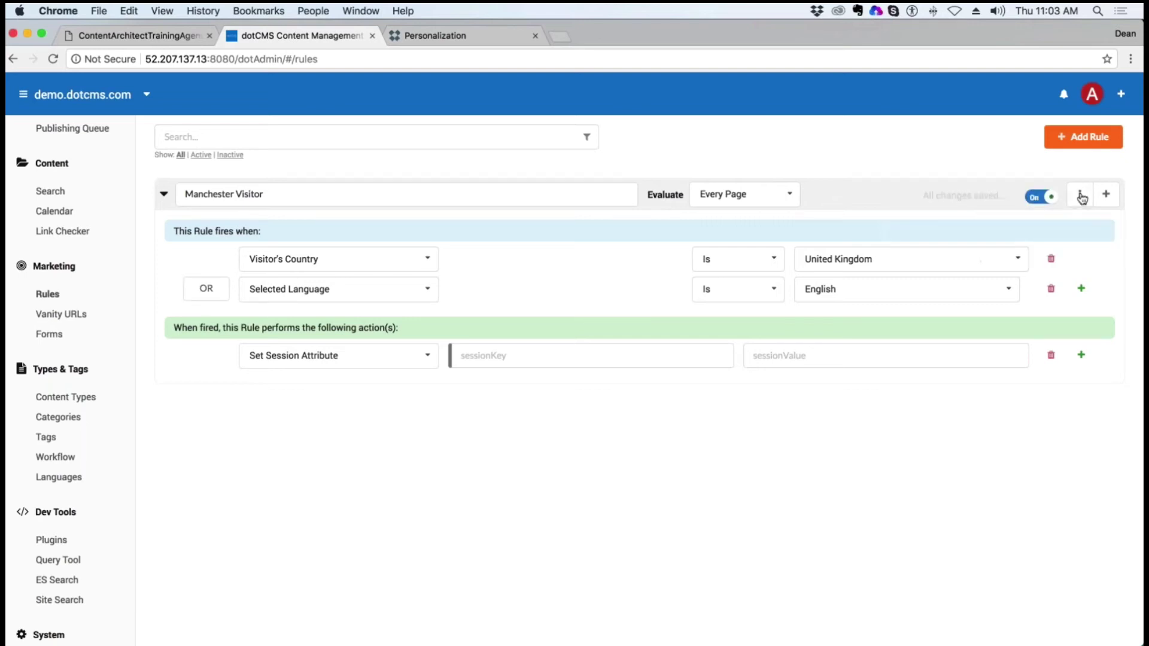
{"action": "left_click", "coordinate": [1081, 197]}
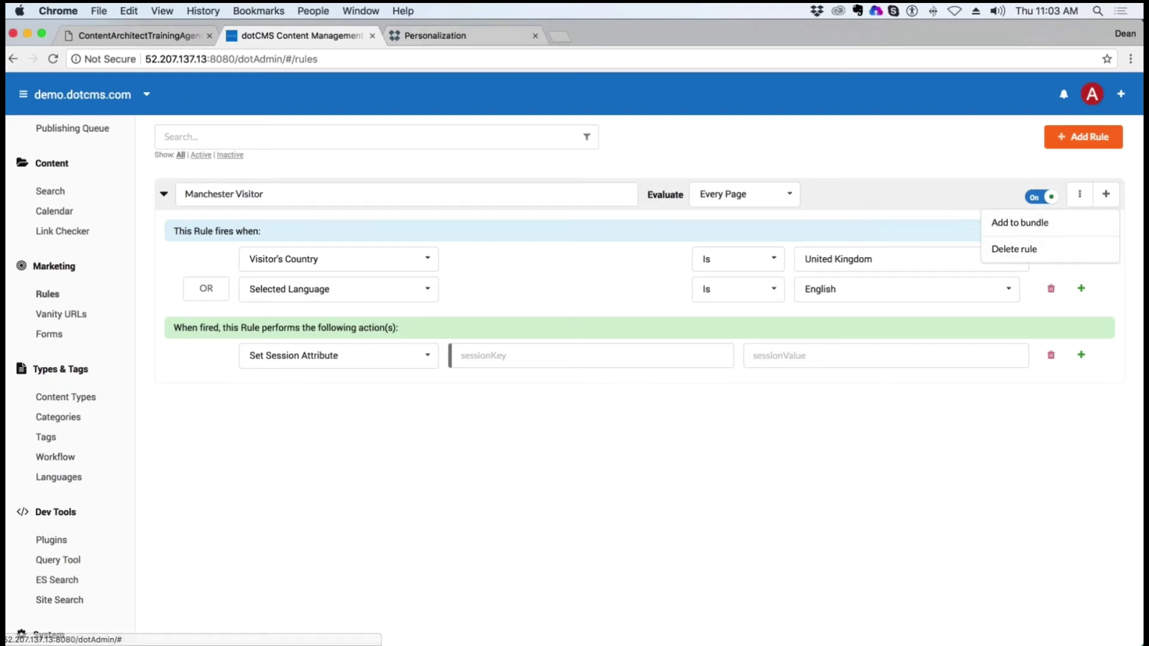
Examine the Pull Personalized Content documentation, including the pullPersonalized parameters, the PULLPERSONALIZED_PERSONA_WEIGHT property and the custom pull example.
{"action": "left_click", "coordinate": [446, 35]}
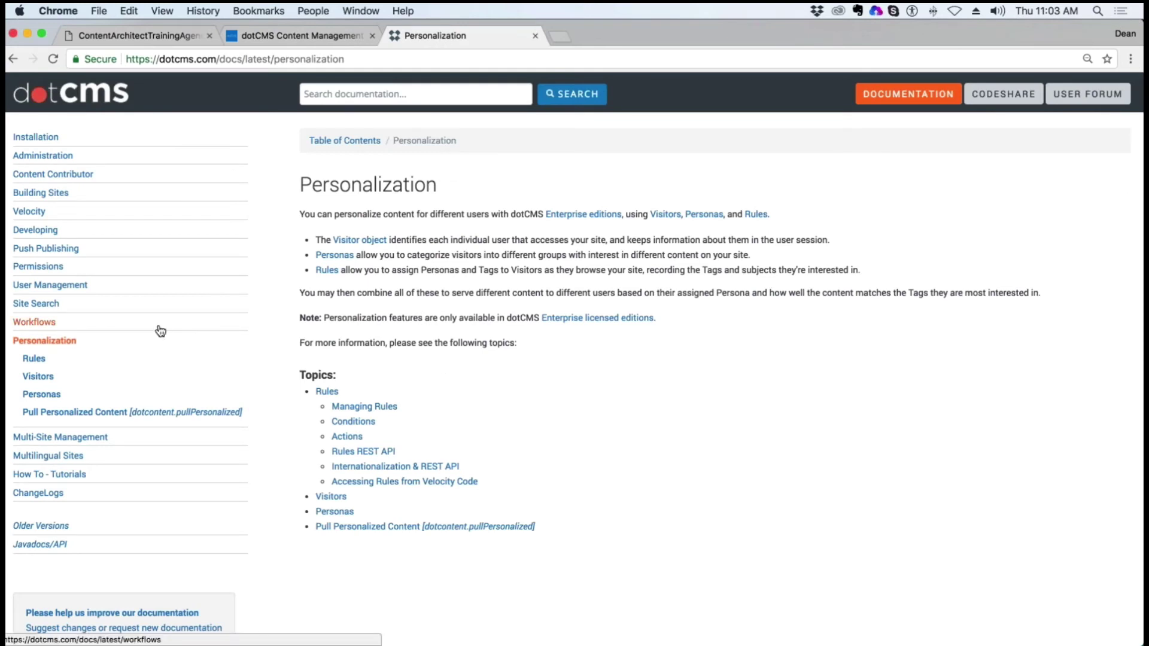
{"action": "left_click", "coordinate": [479, 527]}
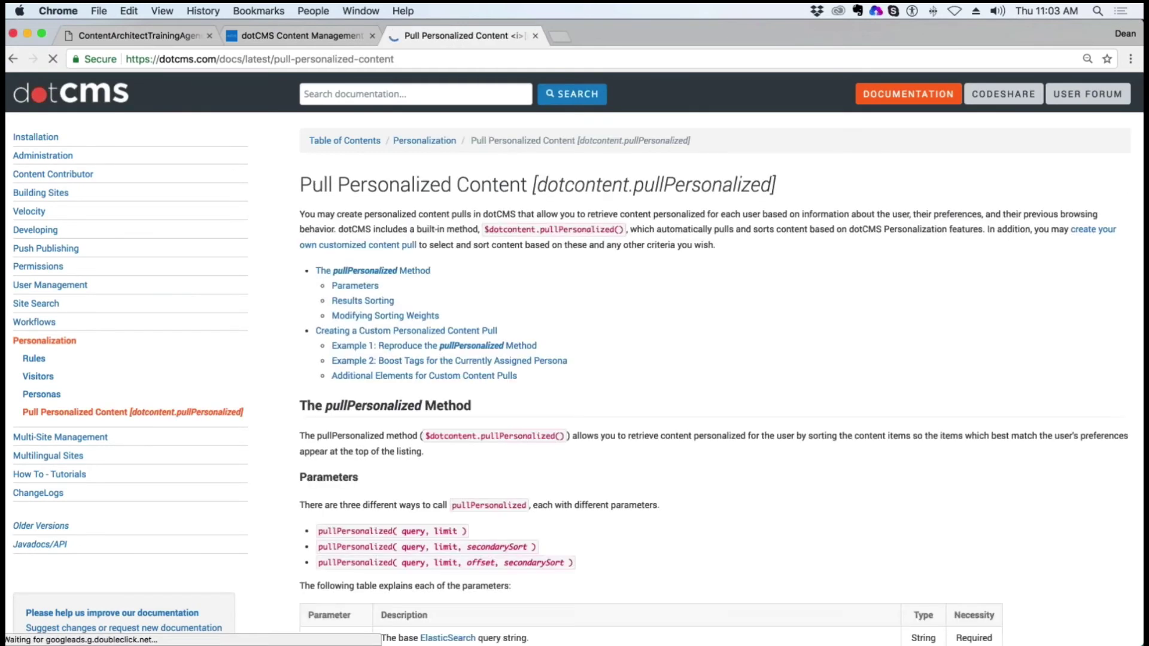
{"action": "left_click_drag", "start_coordinate": [614, 231], "coordinate": [543, 232]}
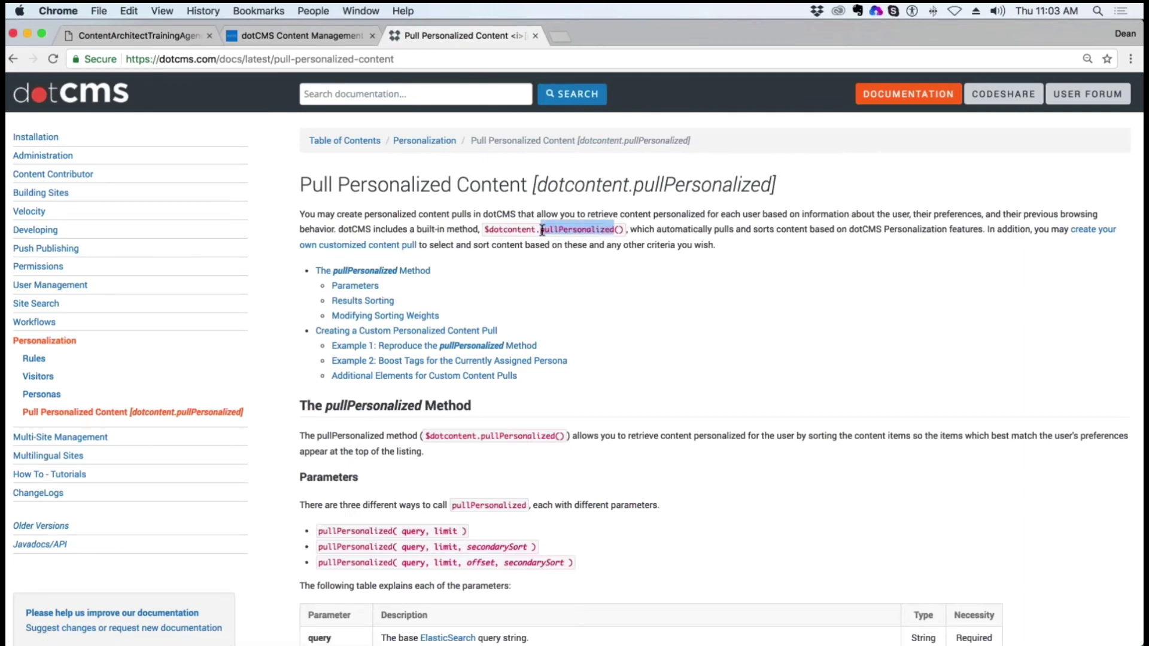
{"action": "scroll", "coordinate": [629, 419], "scroll_direction": "down", "scroll_amount": 10}
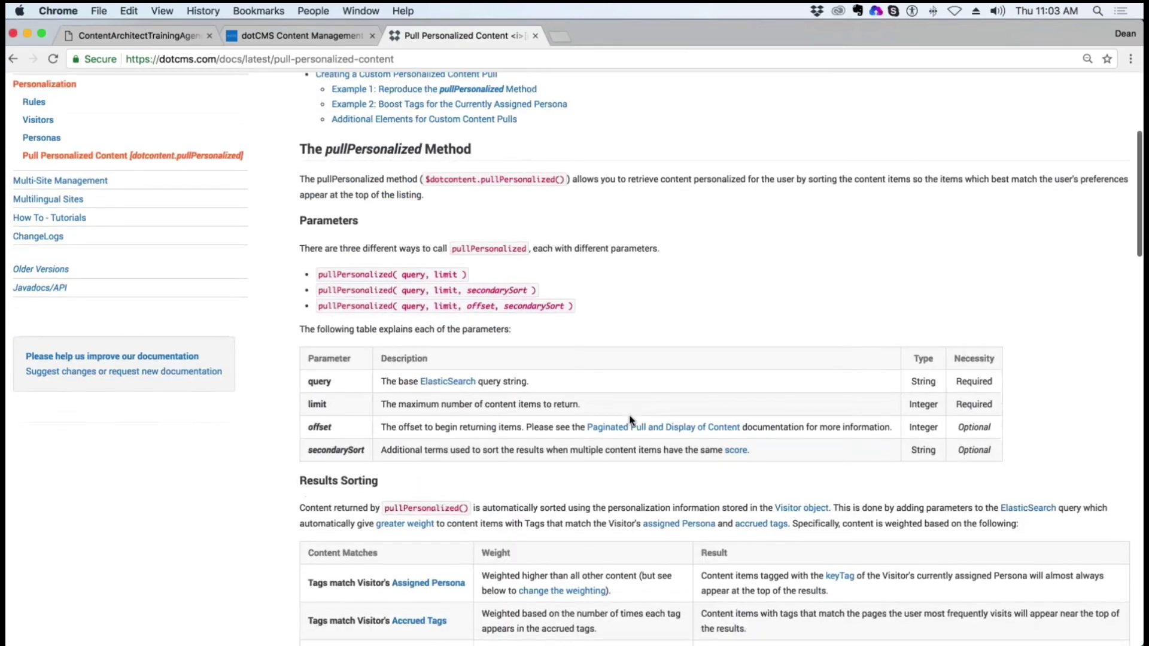
{"action": "scroll", "coordinate": [579, 359], "scroll_direction": "down", "scroll_amount": 5}
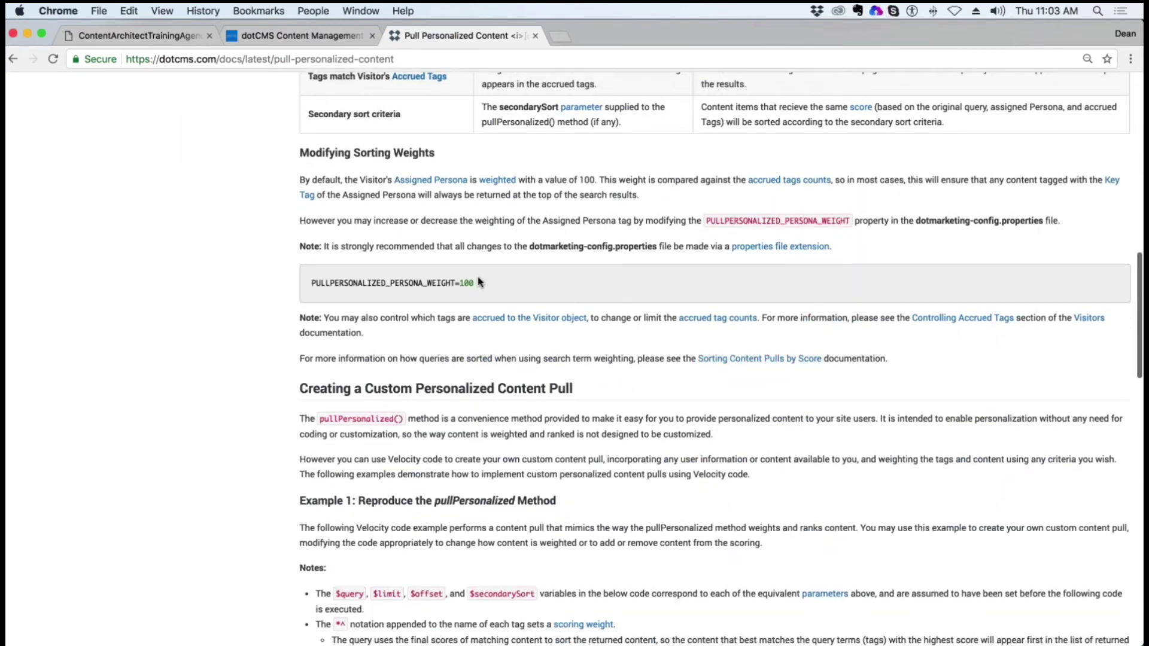
{"action": "left_click_drag", "start_coordinate": [479, 282], "coordinate": [309, 282]}
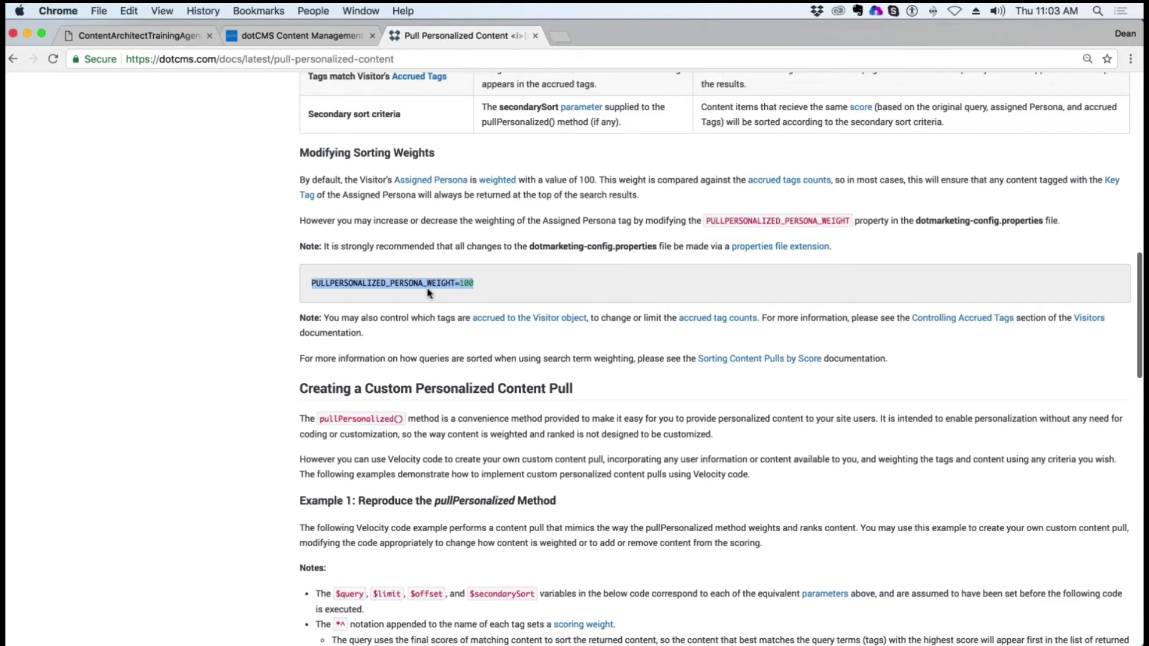
{"action": "left_click_drag", "start_coordinate": [483, 283], "coordinate": [461, 283]}
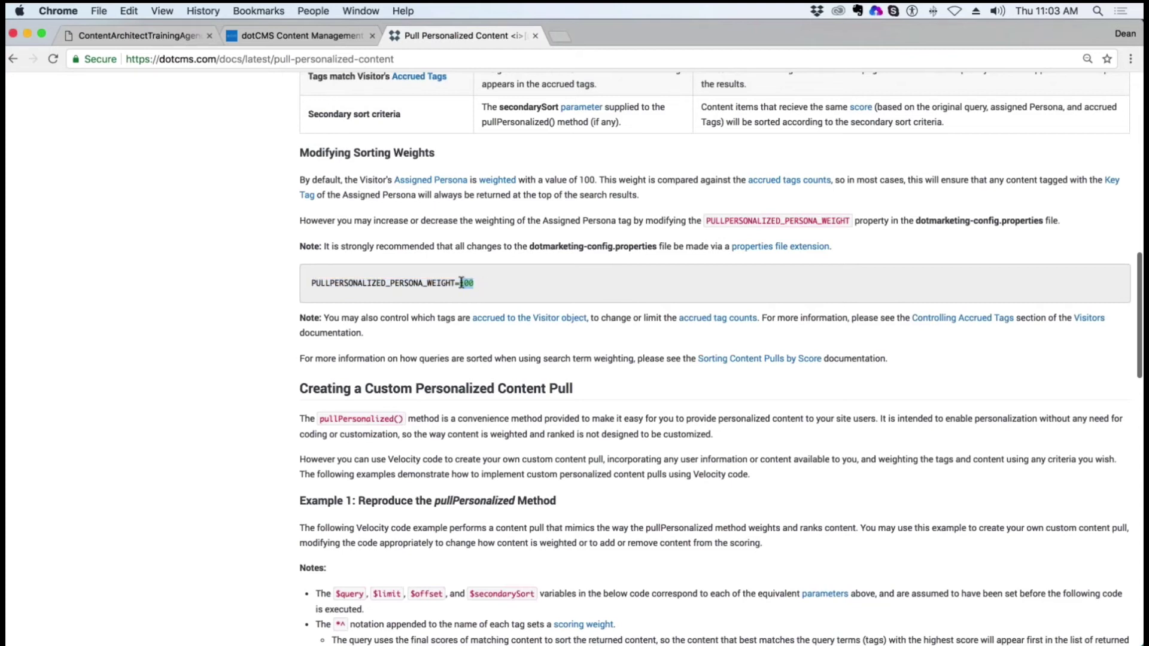
{"action": "scroll", "coordinate": [462, 283], "scroll_direction": "down", "scroll_amount": 5}
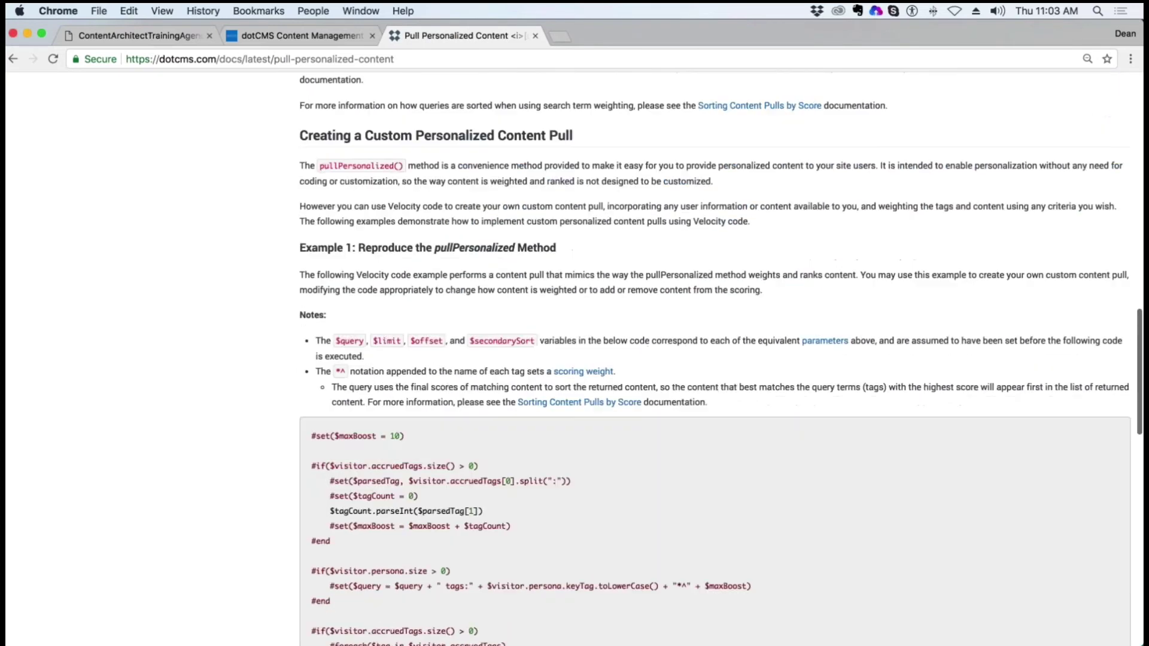
Examine the two custom personalized pull examples in the documentation, including how the tag and persona weights are appended to the query.
{"action": "scroll", "coordinate": [623, 335], "scroll_direction": "down", "scroll_amount": 3}
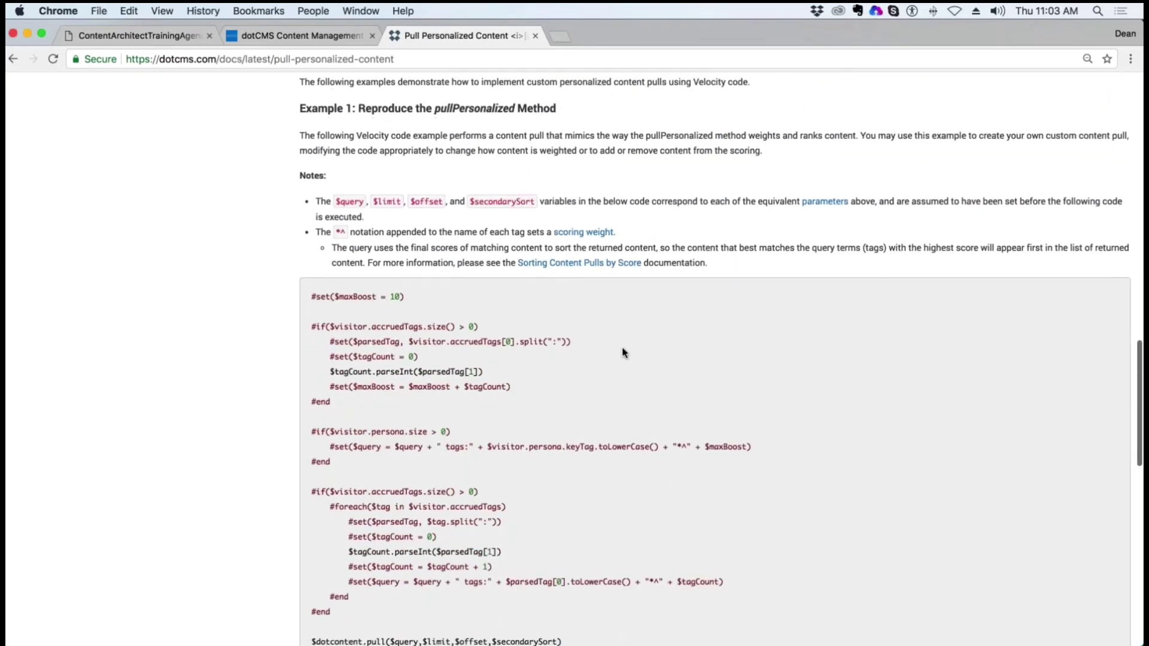
{"action": "scroll", "coordinate": [623, 350], "scroll_direction": "up", "scroll_amount": 1}
{"action": "left_click_drag", "start_coordinate": [556, 148], "coordinate": [358, 150]}
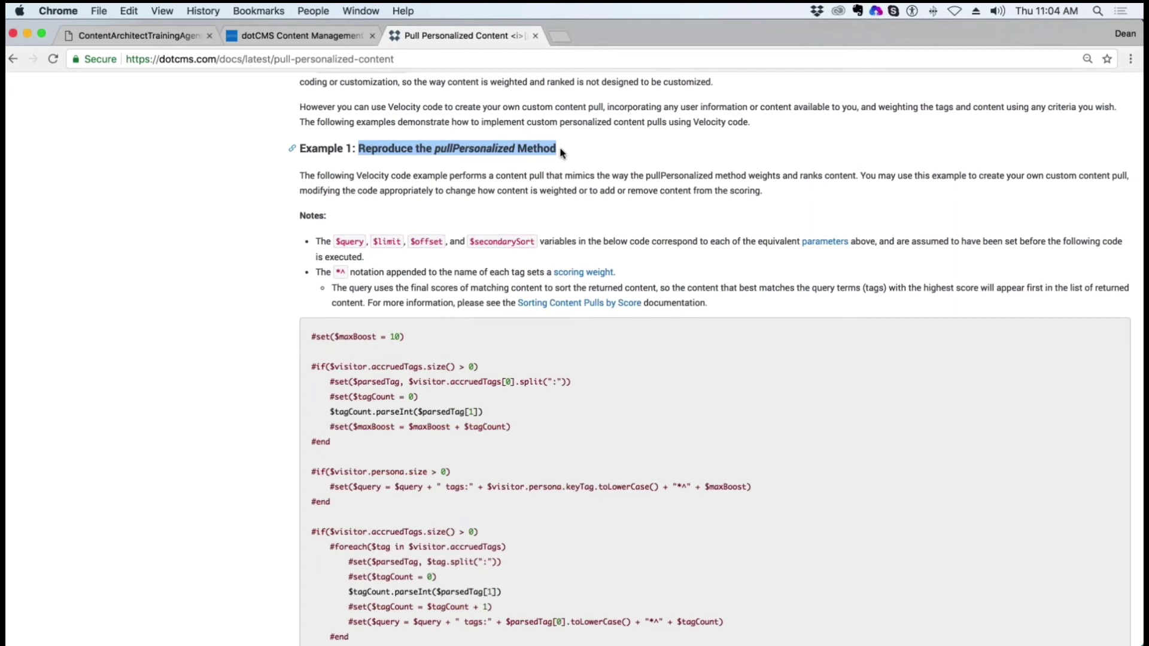
{"action": "scroll", "coordinate": [563, 153], "scroll_direction": "down", "scroll_amount": 5}
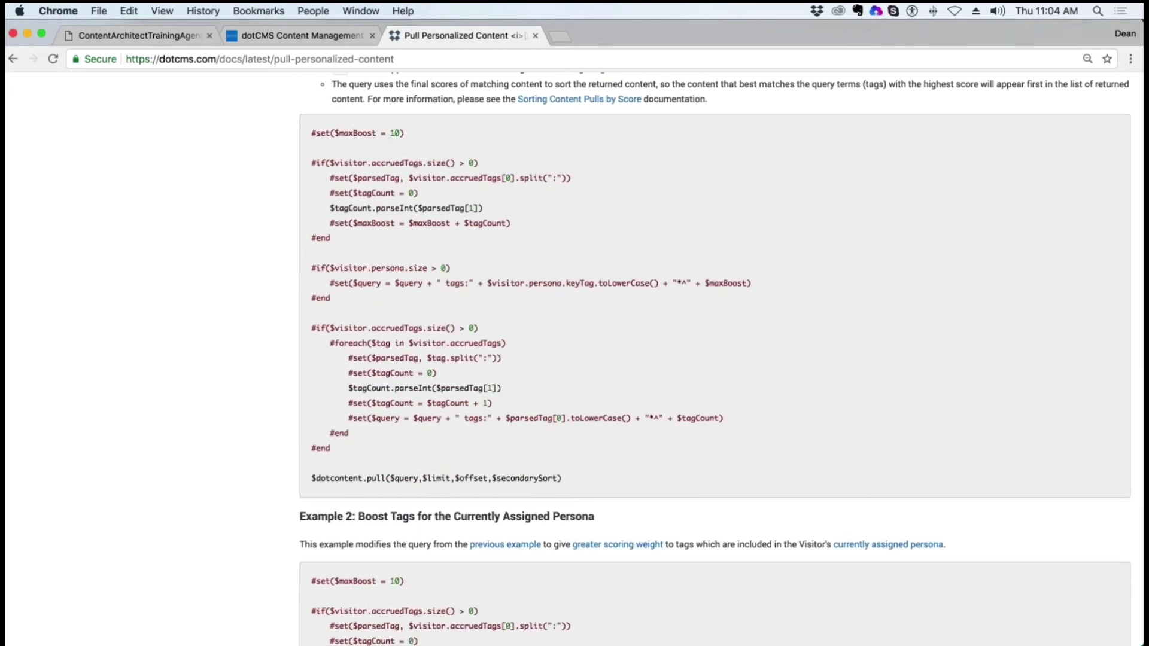
{"action": "left_click_drag", "start_coordinate": [715, 419], "coordinate": [647, 419]}
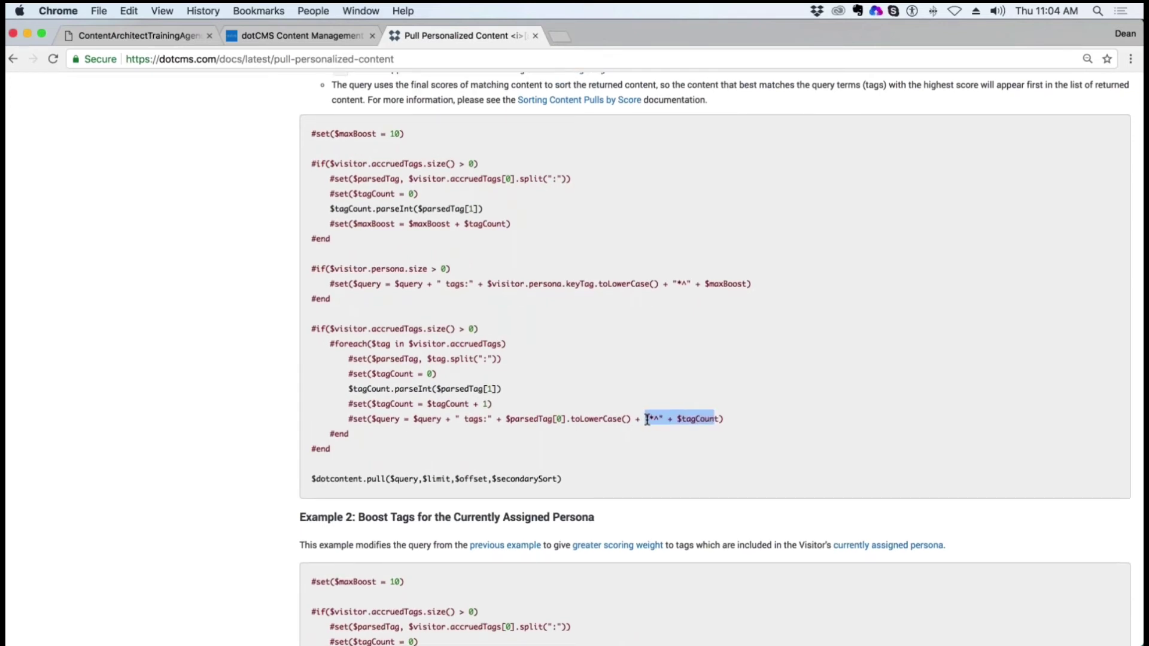
{"action": "left_click_drag", "start_coordinate": [744, 284], "coordinate": [636, 284]}
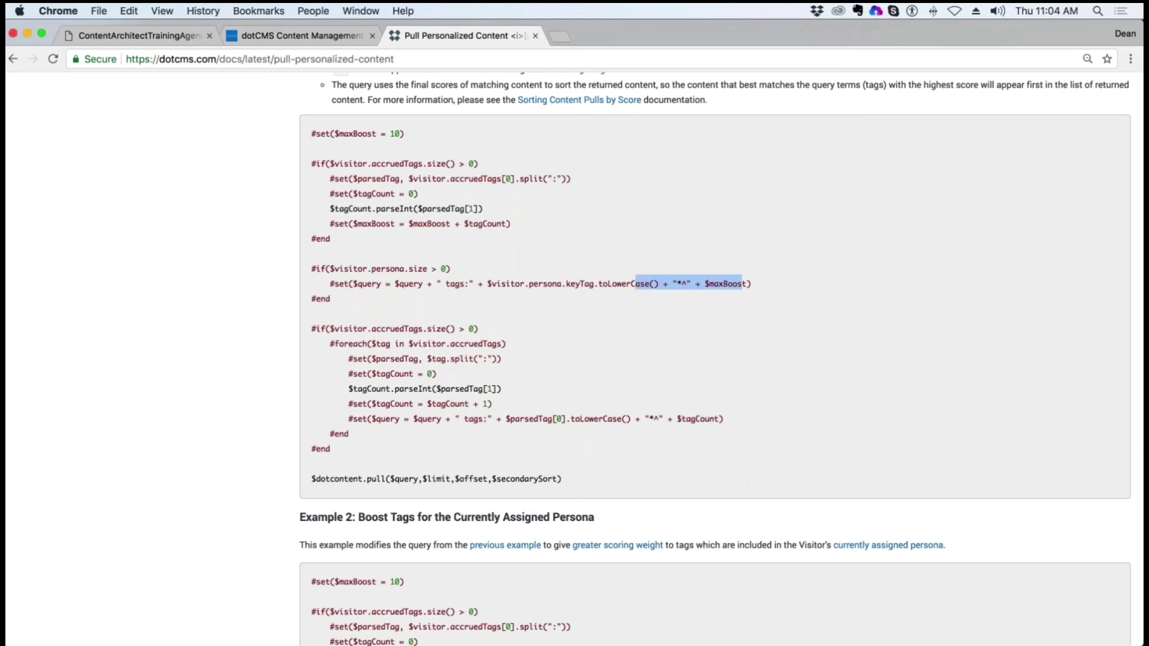
{"action": "scroll", "coordinate": [1047, 329], "scroll_direction": "down", "scroll_amount": 6}
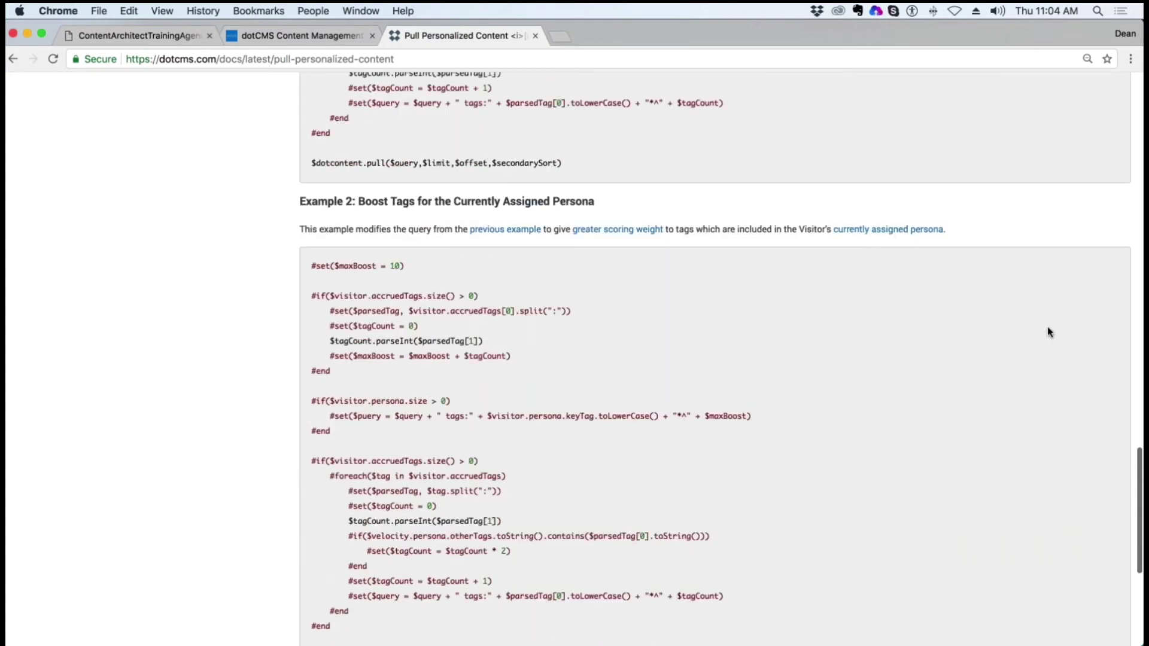
{"action": "scroll", "coordinate": [1048, 333], "scroll_direction": "down", "scroll_amount": 2}
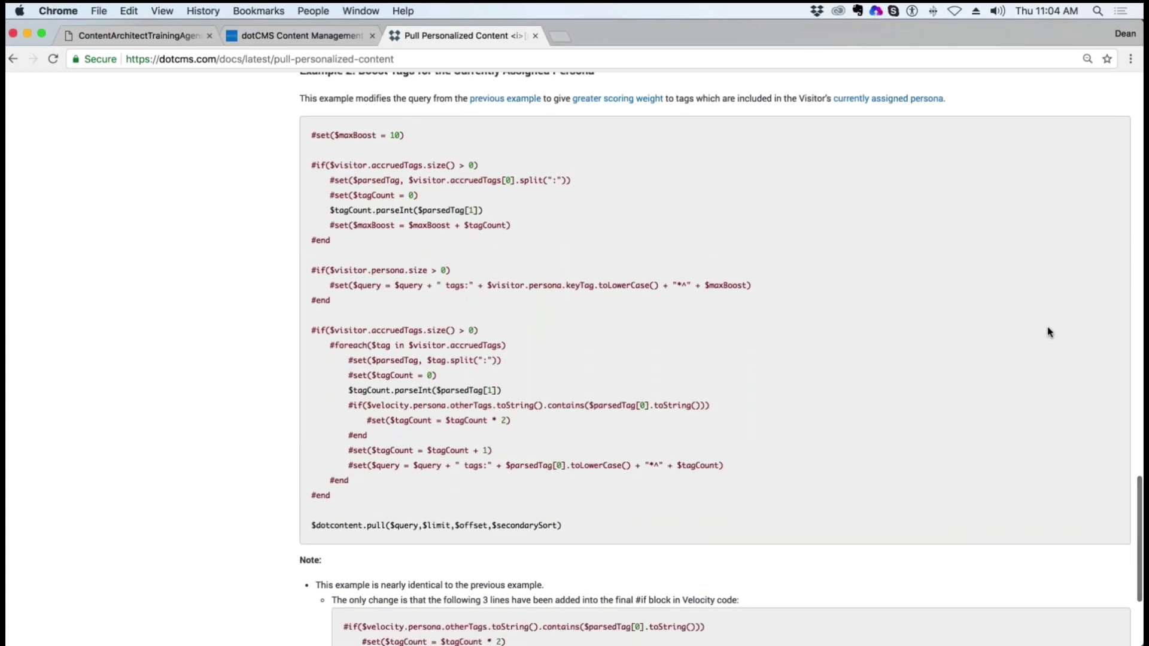
{"action": "scroll", "coordinate": [1048, 333], "scroll_direction": "down", "scroll_amount": 3}
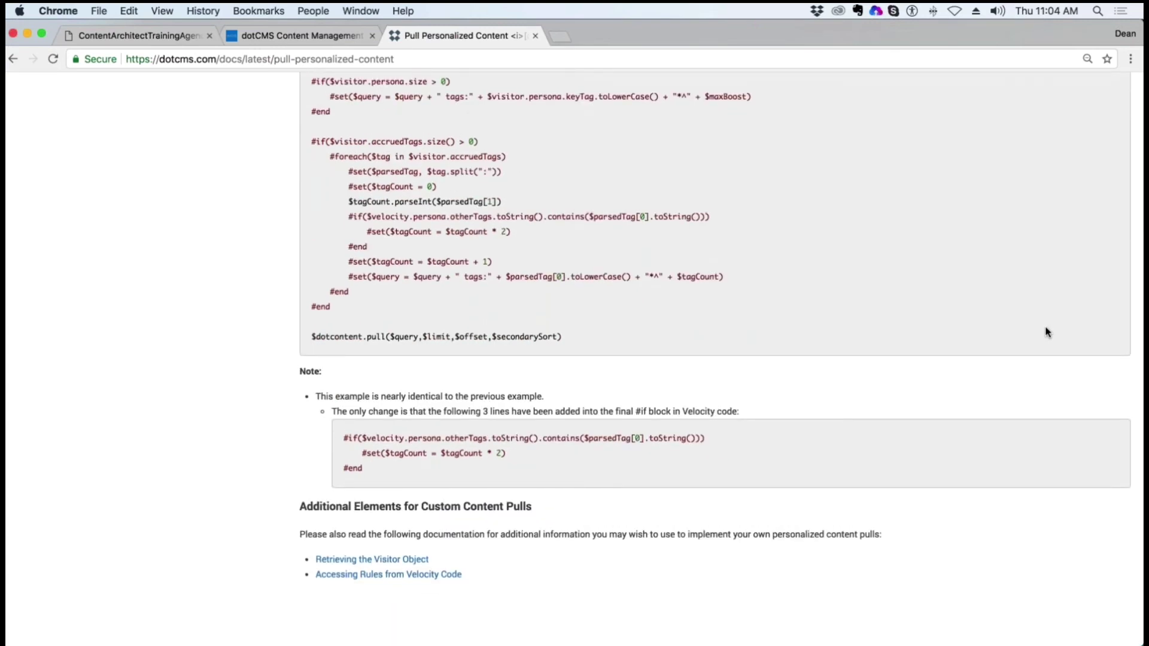
Open the Visitors documentation under Personalization and examine the accrued tag tables and the Velocity variables for retrieving the visitor object.
{"action": "scroll", "coordinate": [1026, 324], "scroll_direction": "up", "scroll_amount": 15}
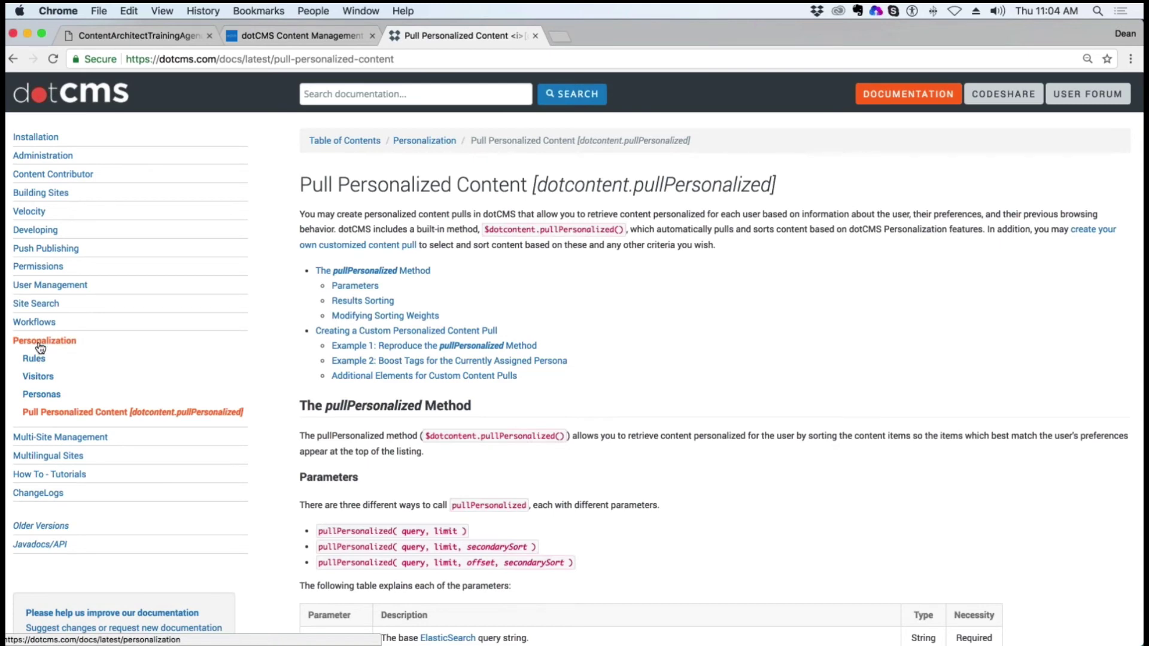
{"action": "left_click", "coordinate": [40, 342]}
{"action": "left_click", "coordinate": [359, 240]}
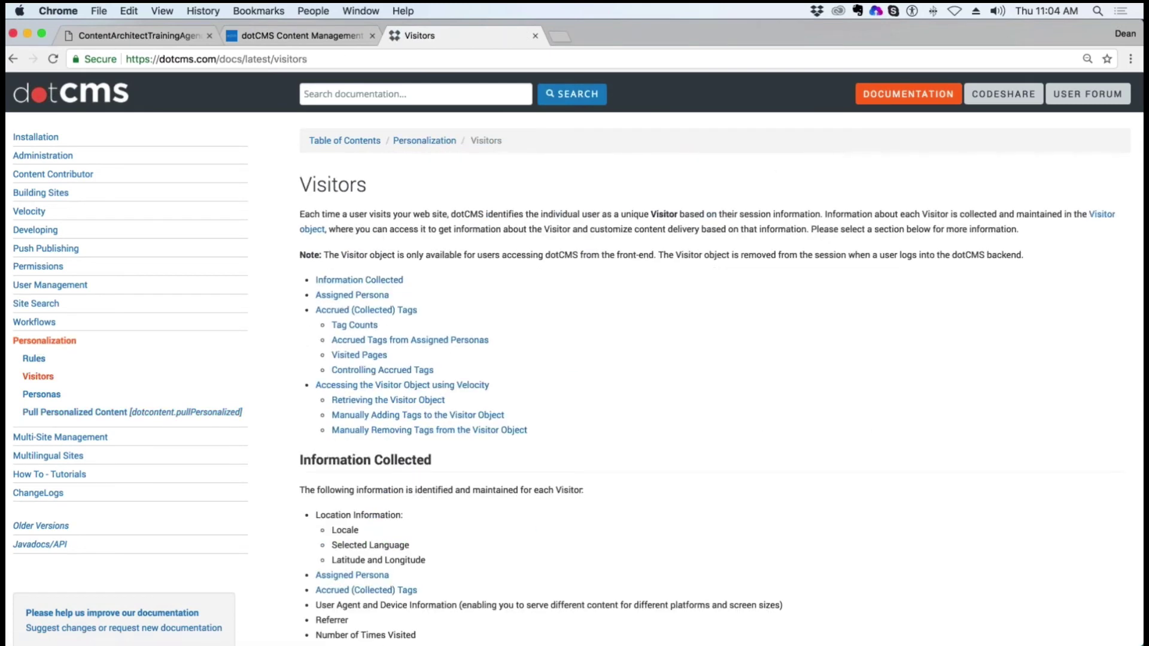
{"action": "scroll", "coordinate": [575, 359], "scroll_direction": "down", "scroll_amount": 5}
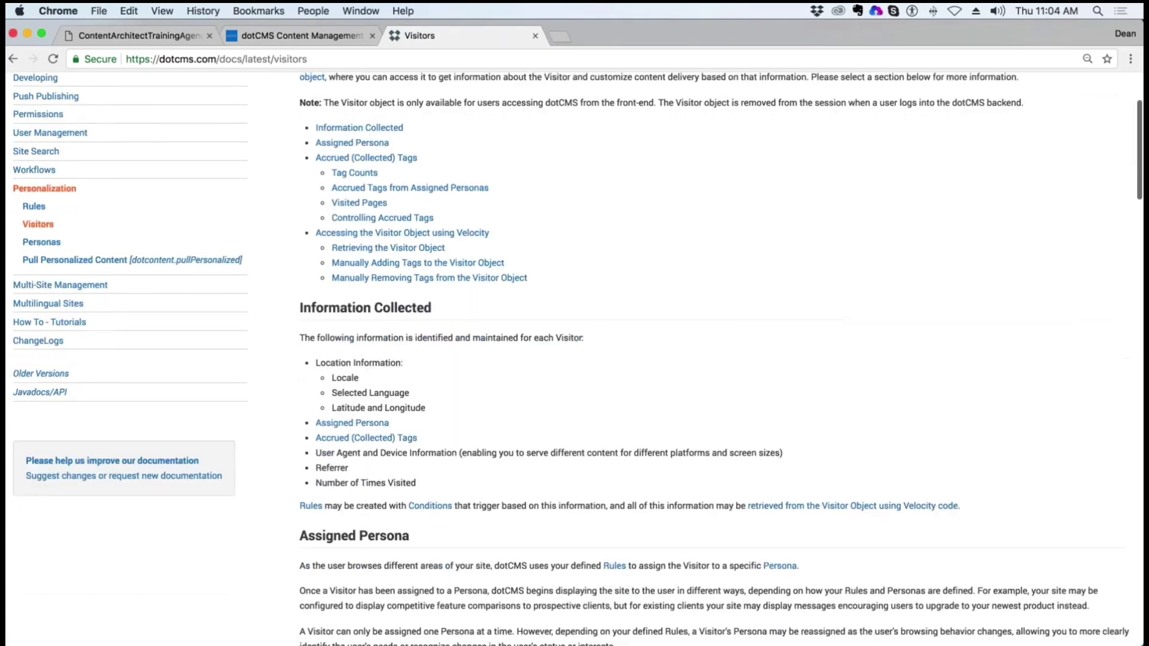
{"action": "scroll", "coordinate": [574, 359], "scroll_direction": "up", "scroll_amount": 2}
{"action": "scroll", "coordinate": [575, 359], "scroll_direction": "down", "scroll_amount": 10}
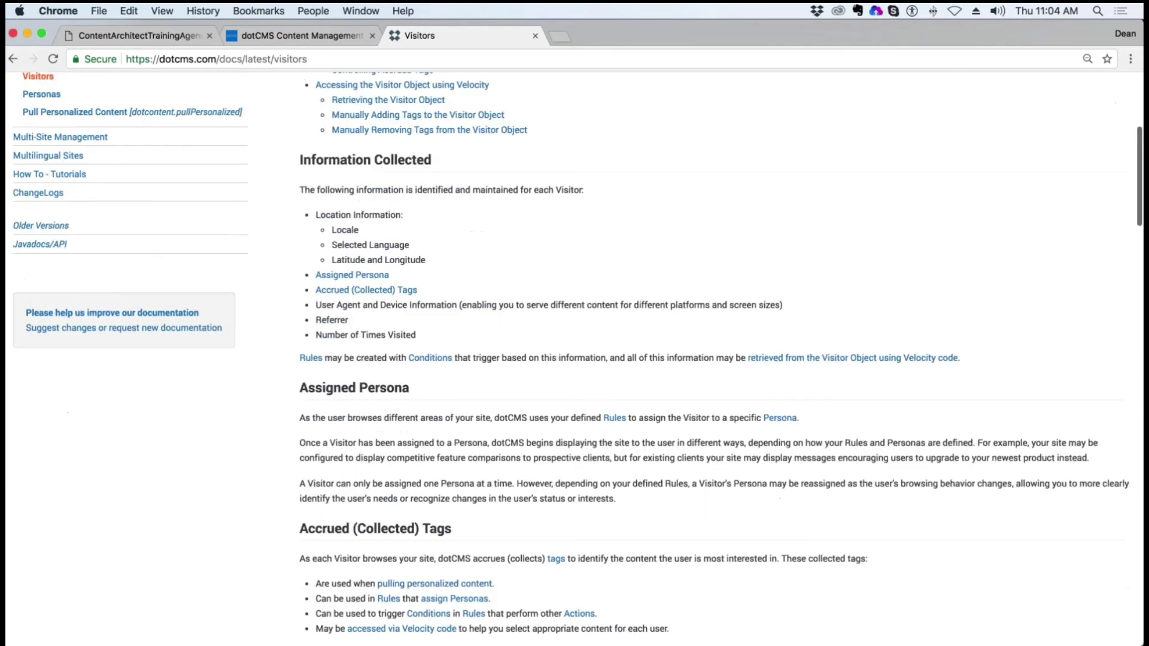
{"action": "scroll", "coordinate": [575, 359], "scroll_direction": "down", "scroll_amount": 15}
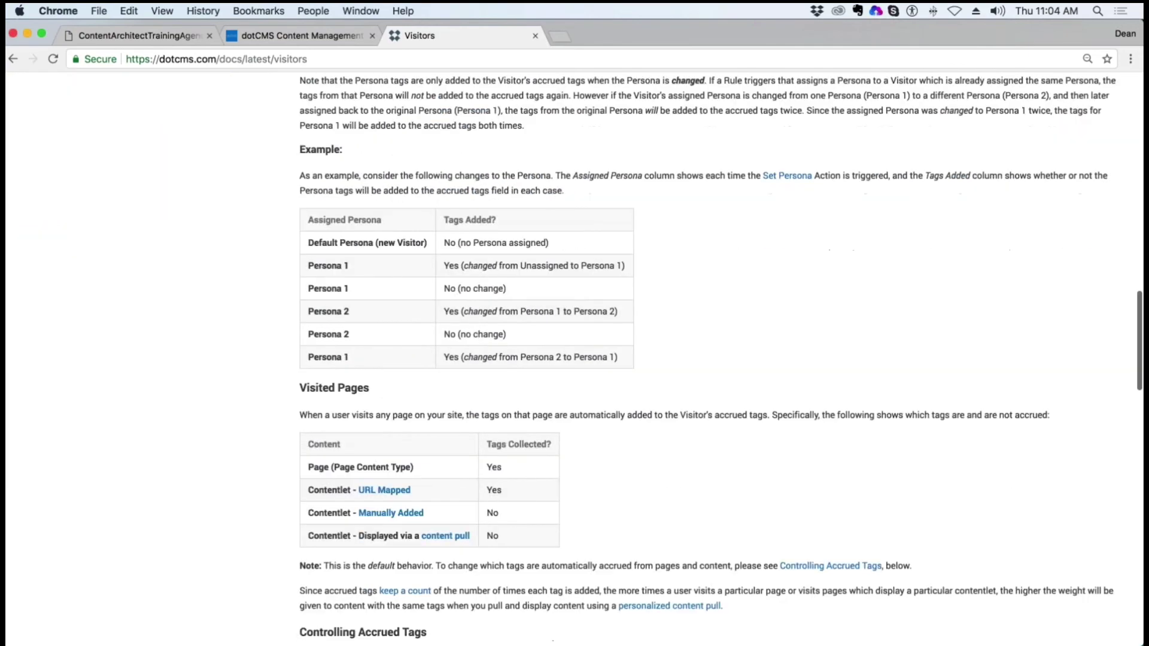
{"action": "scroll", "coordinate": [575, 359], "scroll_direction": "down", "scroll_amount": 12}
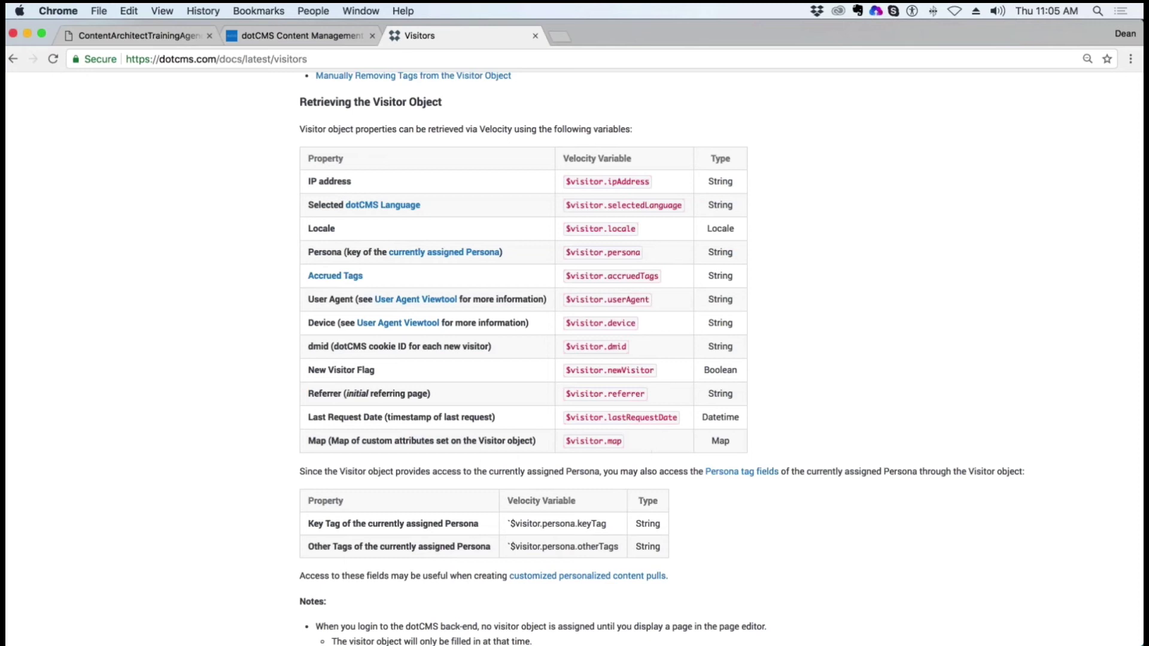
Return to the dotCMS back end and open the site browser.
{"action": "left_click", "coordinate": [175, 35]}
{"action": "left_click", "coordinate": [299, 35]}
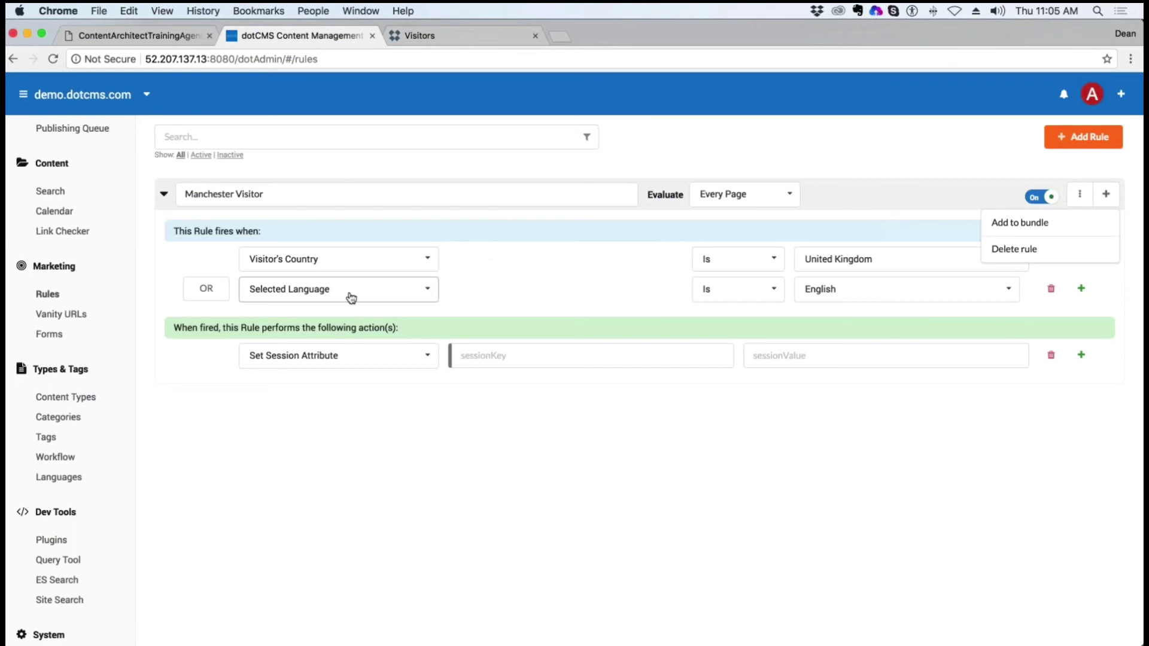
{"action": "left_click", "coordinate": [62, 405]}
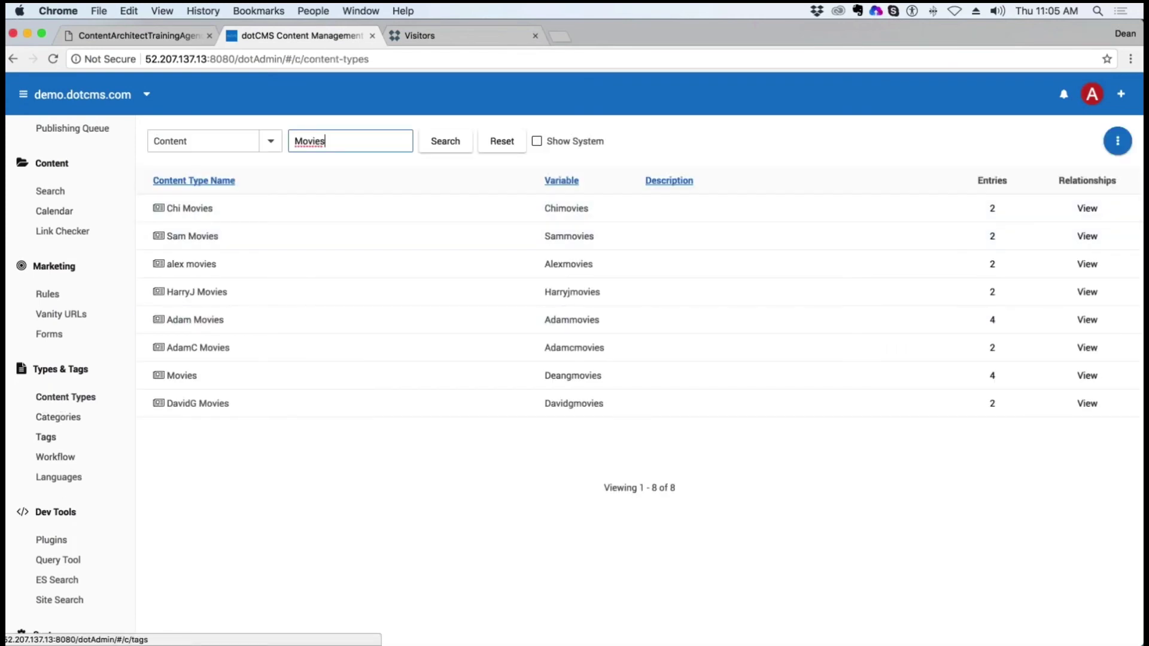
{"action": "scroll", "coordinate": [63, 168], "scroll_direction": "up", "scroll_amount": 5}
{"action": "left_click", "coordinate": [53, 145]}
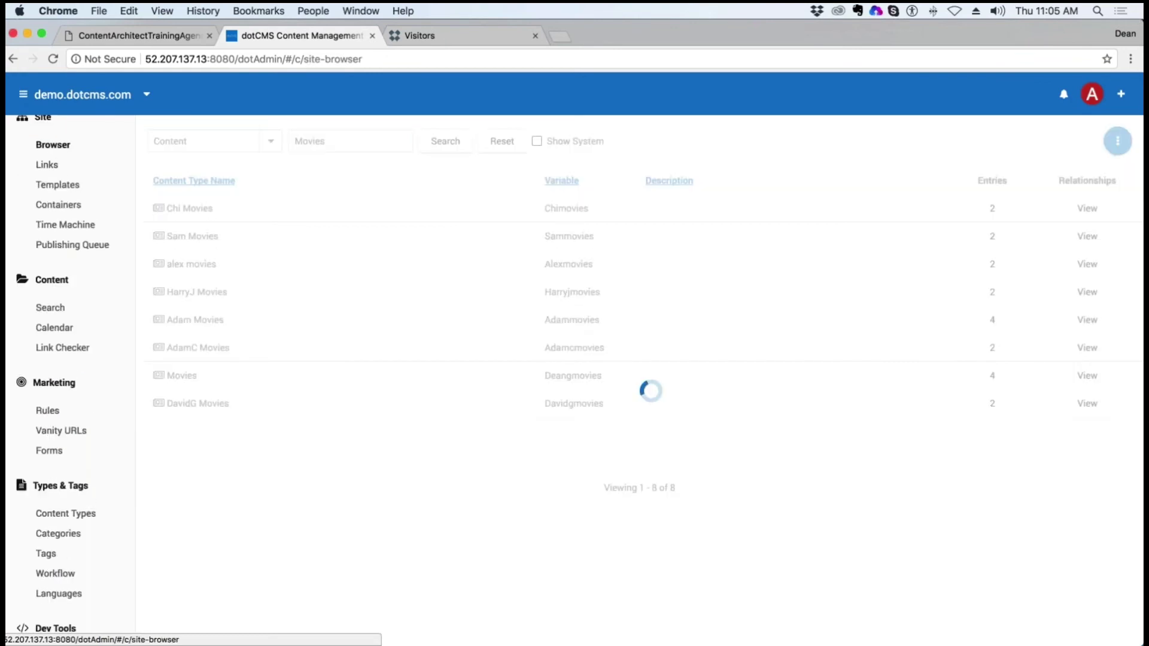
Open the movies page in the training/adam folder and go to the Grandmas Boy (2006) detail page.
{"action": "scroll", "coordinate": [206, 383], "scroll_direction": "down", "scroll_amount": 5}
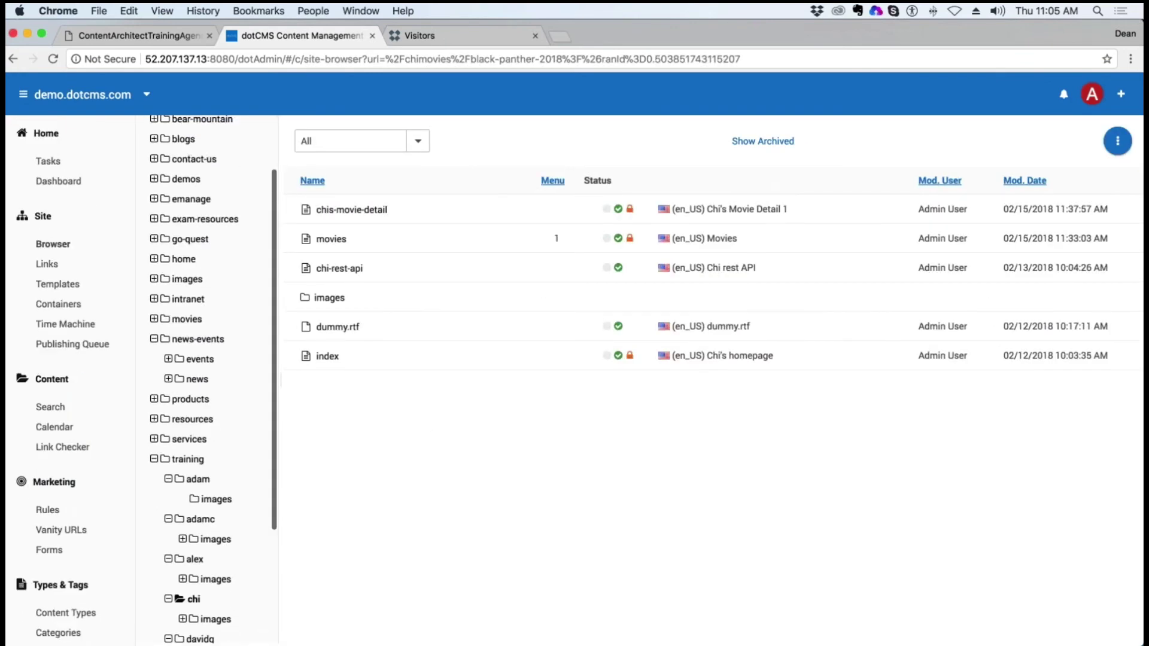
{"action": "left_click", "coordinate": [198, 480]}
{"action": "left_click", "coordinate": [500, 238]}
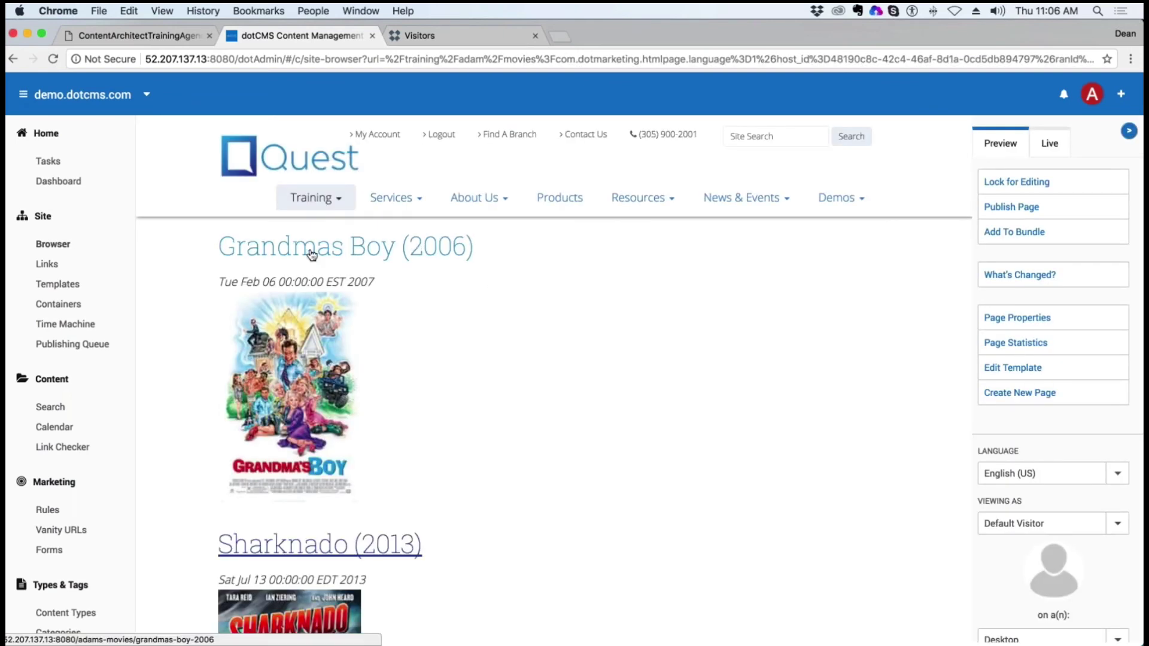
{"action": "left_click", "coordinate": [311, 255]}
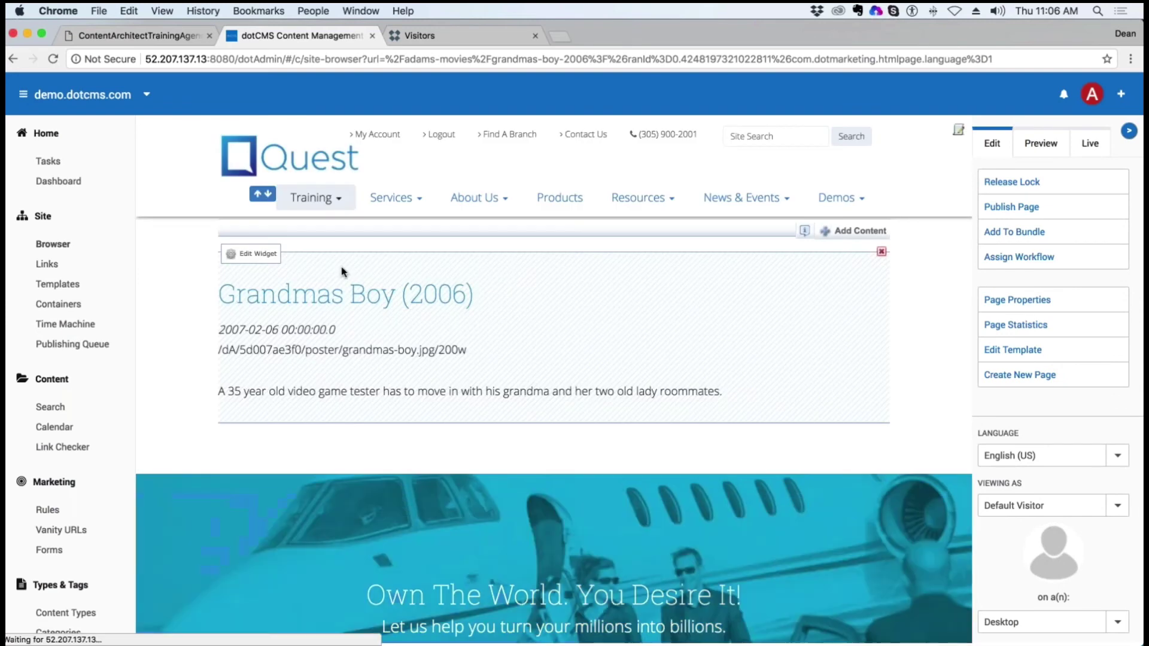
Add the line "this is the visitor object: $visitor" followed by <hr> above the movie detail widget's existing code, and publish the widget.
{"action": "left_click", "coordinate": [263, 255]}
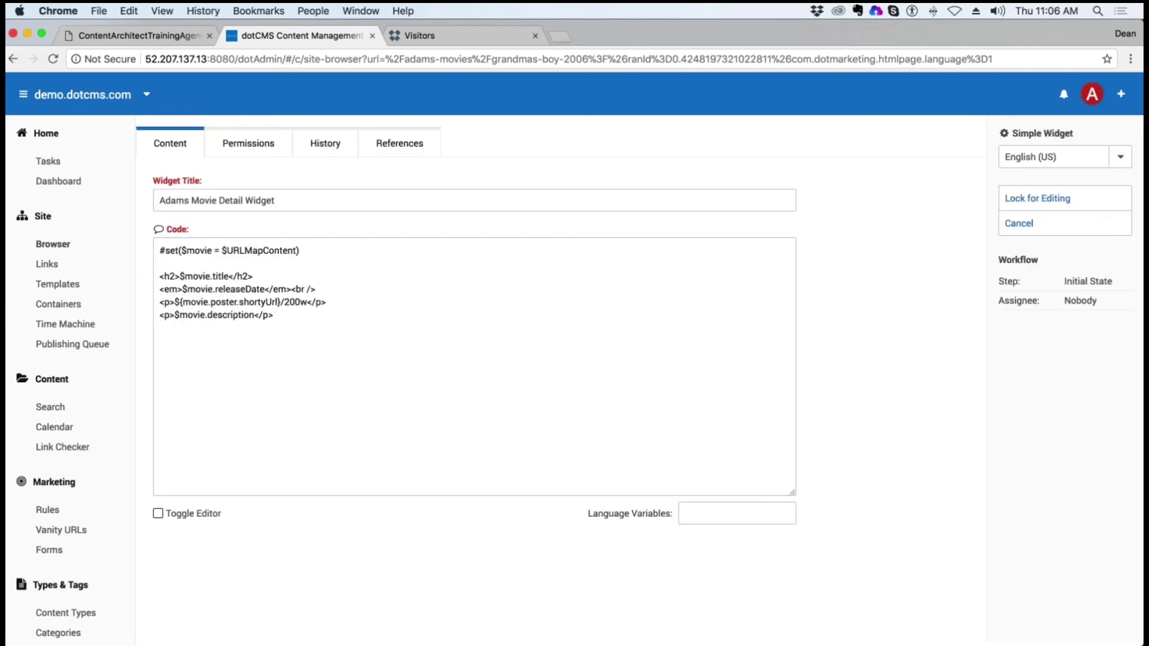
{"action": "left_click", "coordinate": [160, 250]}
{"action": "key", "text": "Return"}
{"action": "key", "text": "Return"}
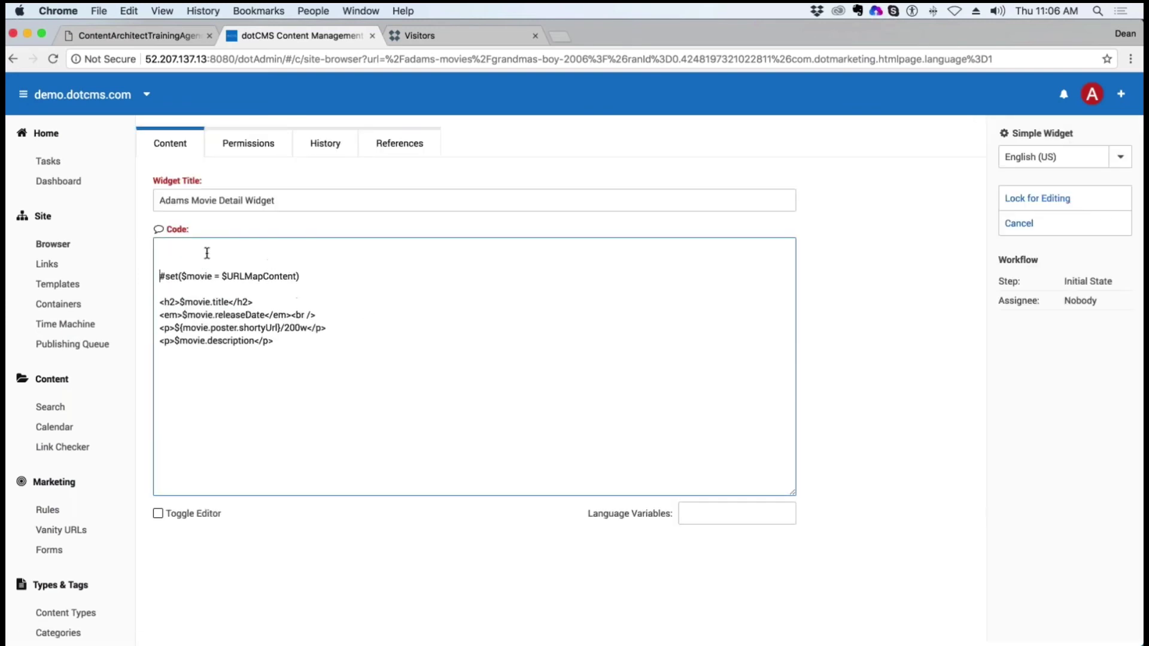
{"action": "left_click", "coordinate": [216, 248]}
{"action": "type", "text": "this is the visitor object: $visitor"}
{"action": "key", "text": "Return"}
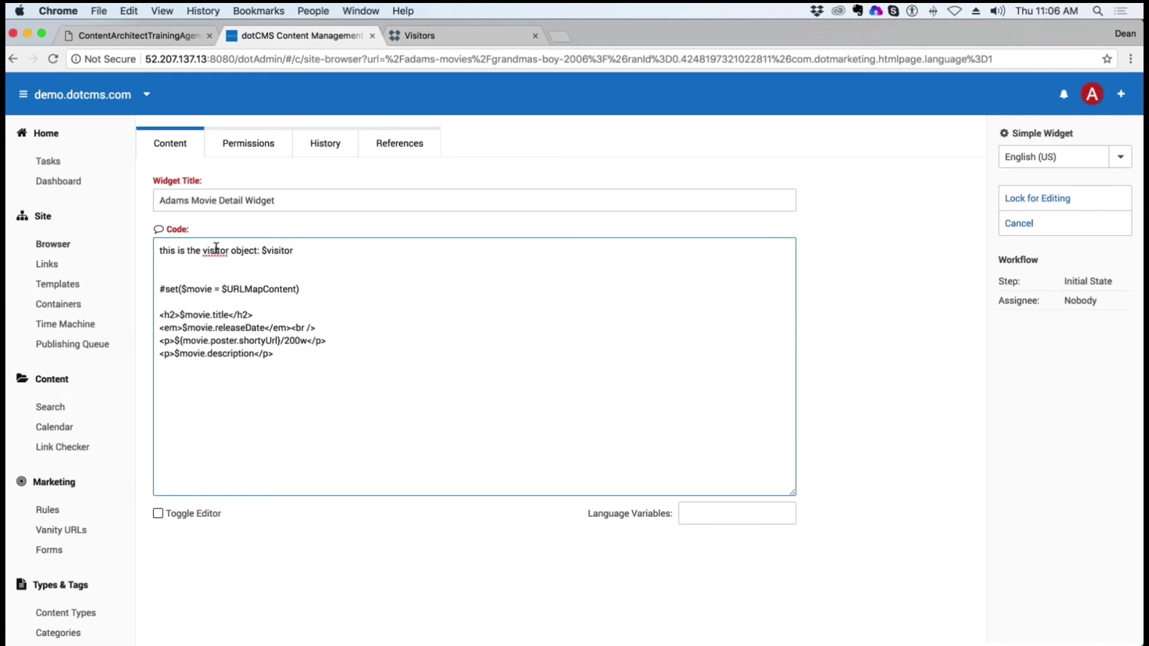
{"action": "type", "text": "<b"}
{"action": "type", "text": "hr>"}
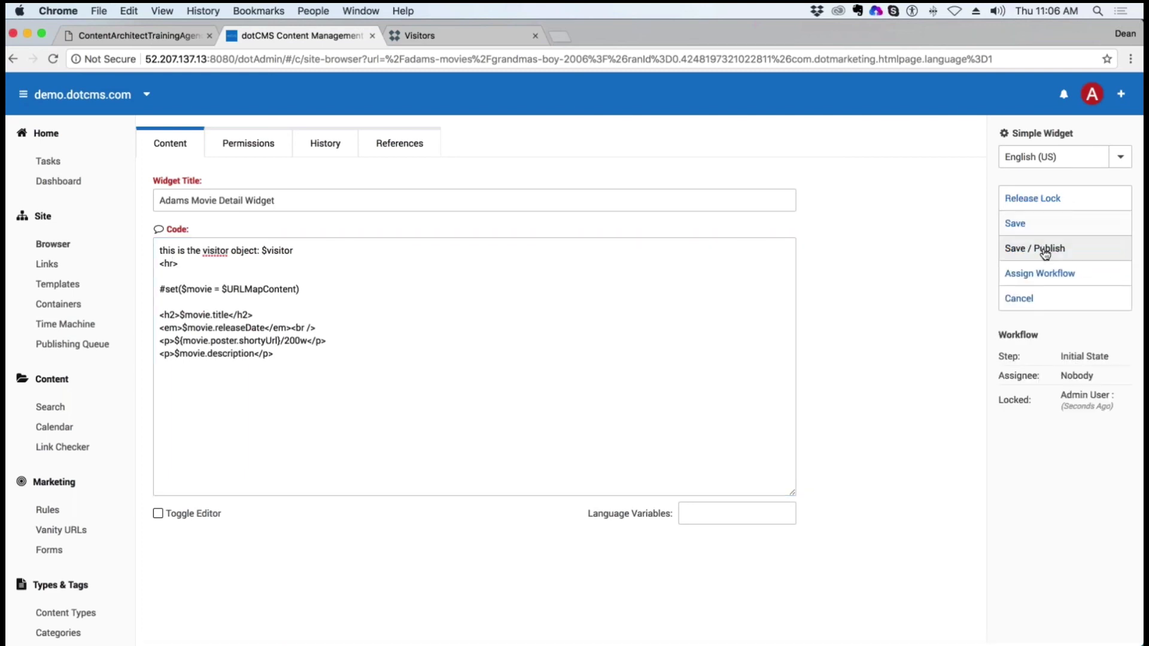
{"action": "left_click", "coordinate": [1046, 249]}
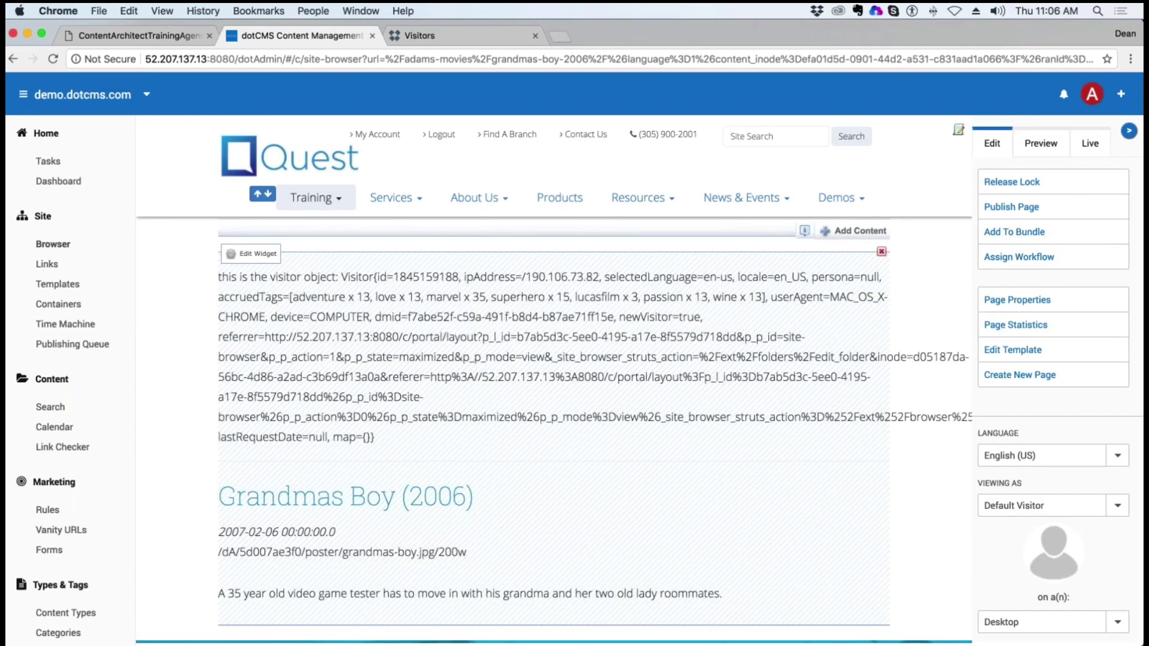
Examine the visitor object printed on the page, highlighting its IP address, locale and accrued tags.
{"action": "left_click_drag", "start_coordinate": [599, 277], "coordinate": [525, 277]}
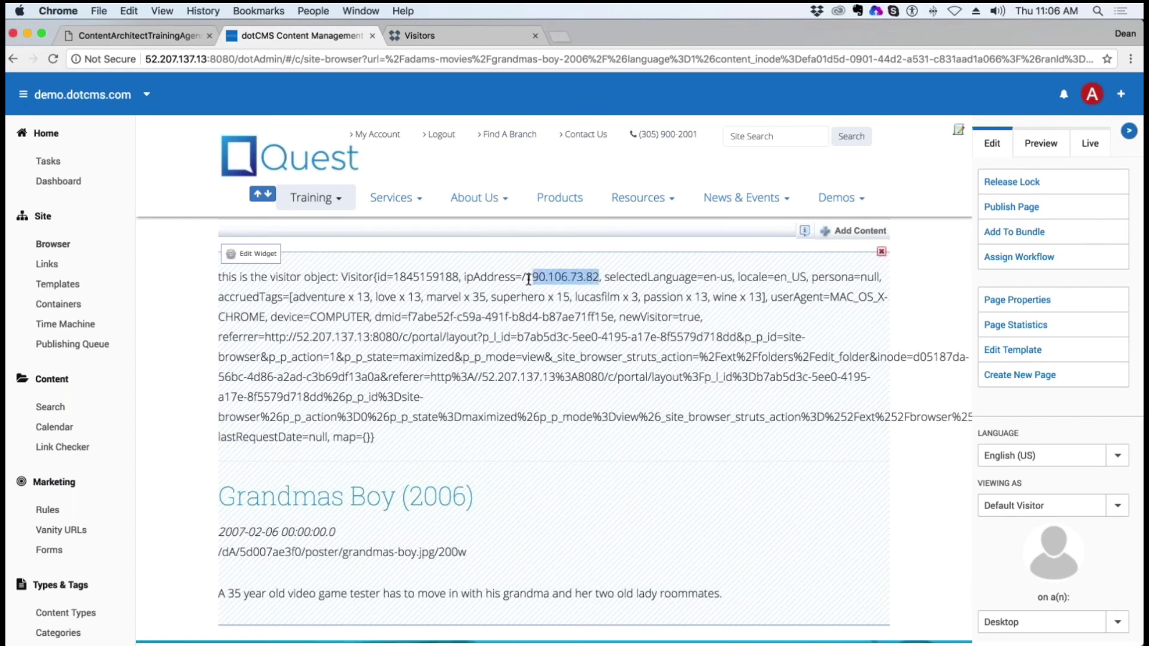
{"action": "left_click_drag", "start_coordinate": [667, 277], "coordinate": [818, 278]}
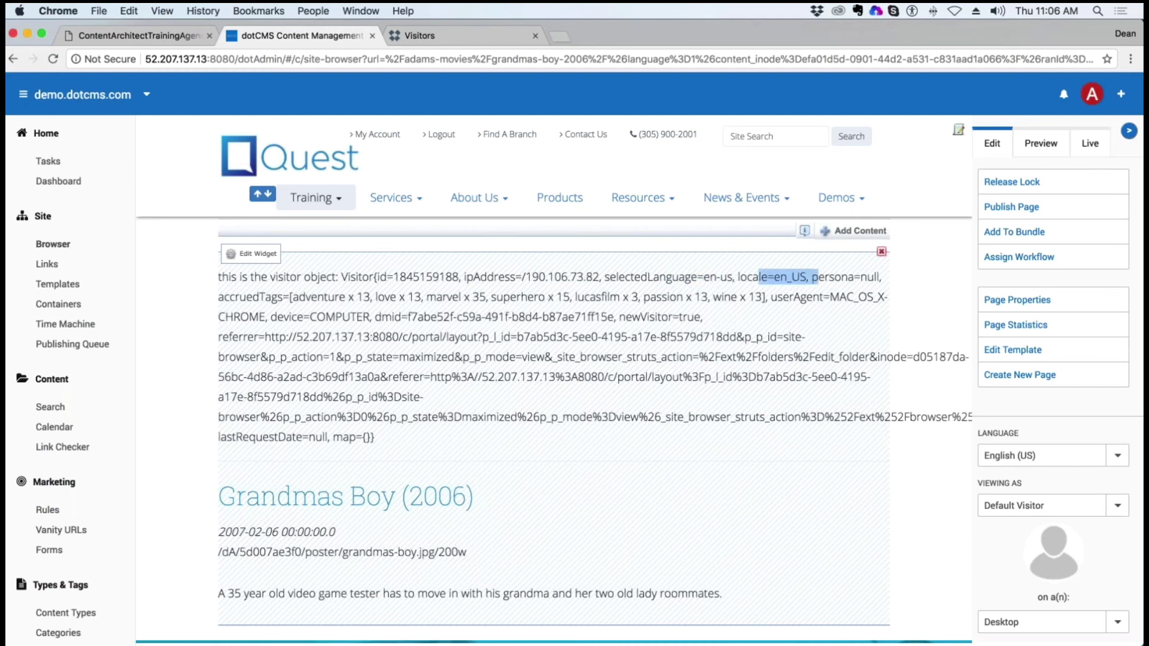
{"action": "left_click_drag", "start_coordinate": [317, 297], "coordinate": [703, 316]}
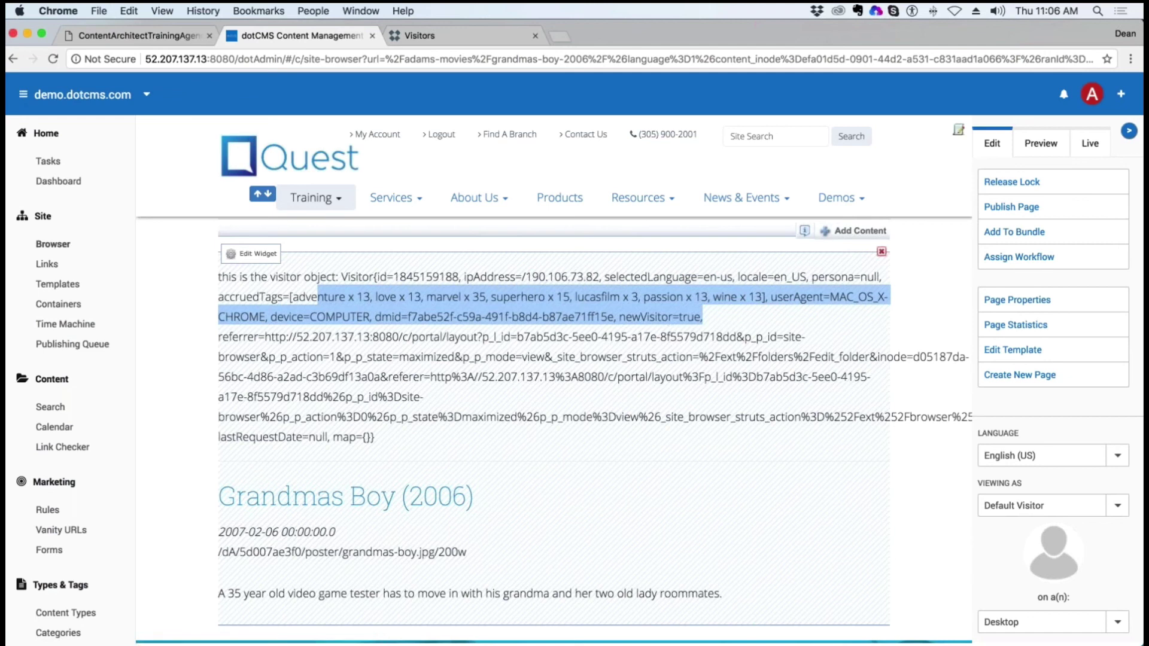
Copy the ipAddress property name from the page output and extend the widget's visitor variable to $visitor.ipAddress.
{"action": "double_click", "coordinate": [510, 279]}
{"action": "key", "text": "super+c"}
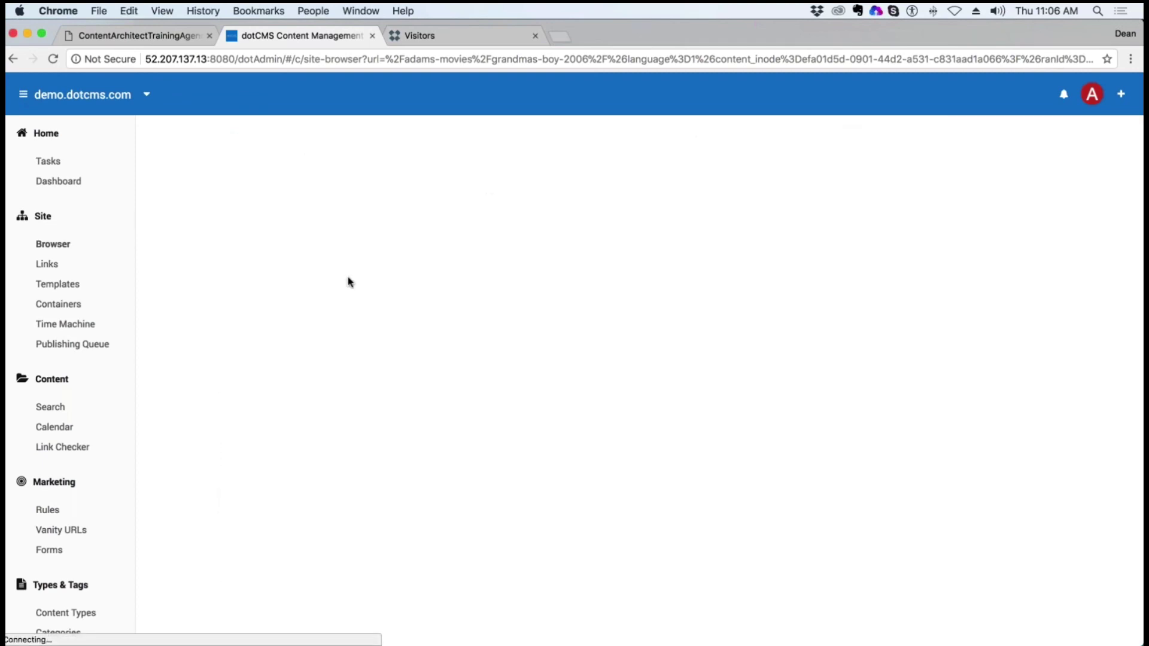
{"action": "left_click", "coordinate": [302, 252]}
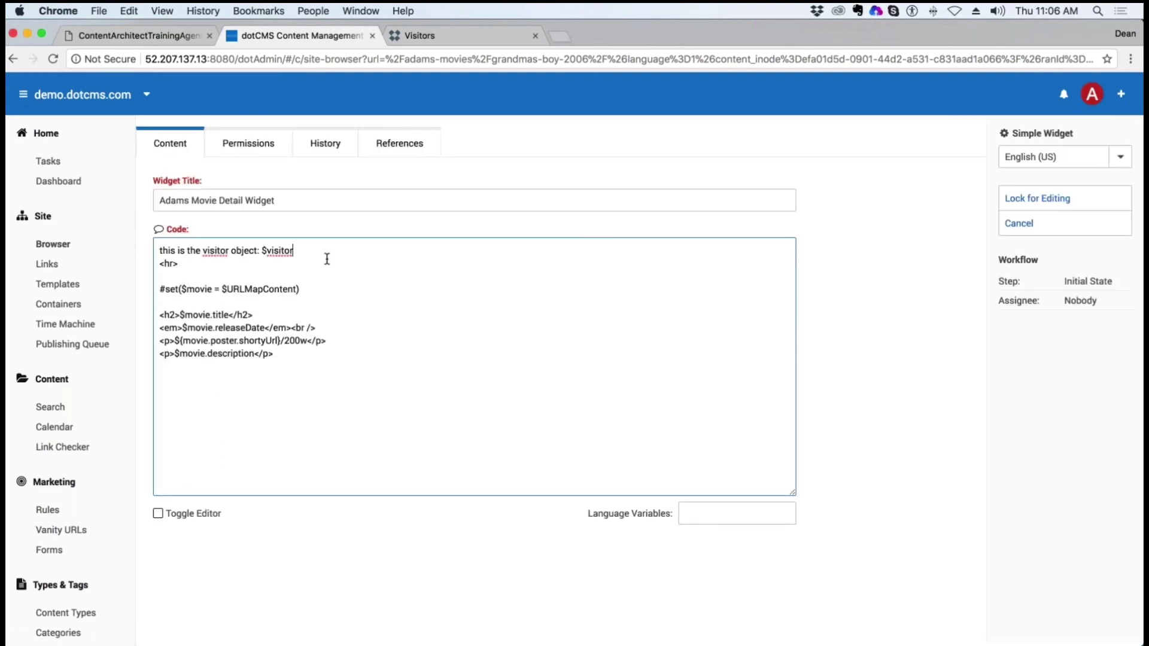
{"action": "key", "text": "super+v"}
{"action": "key", "text": "Left"}
{"action": "key", "text": "Left"}
{"action": "key", "text": "Left"}
{"action": "key", "text": "Left"}
{"action": "key", "text": "Left"}
{"action": "key", "text": "Left"}
{"action": "key", "text": "Left"}
{"action": "key", "text": "Left"}
{"action": "key", "text": "Left"}
{"action": "type", "text": "."}
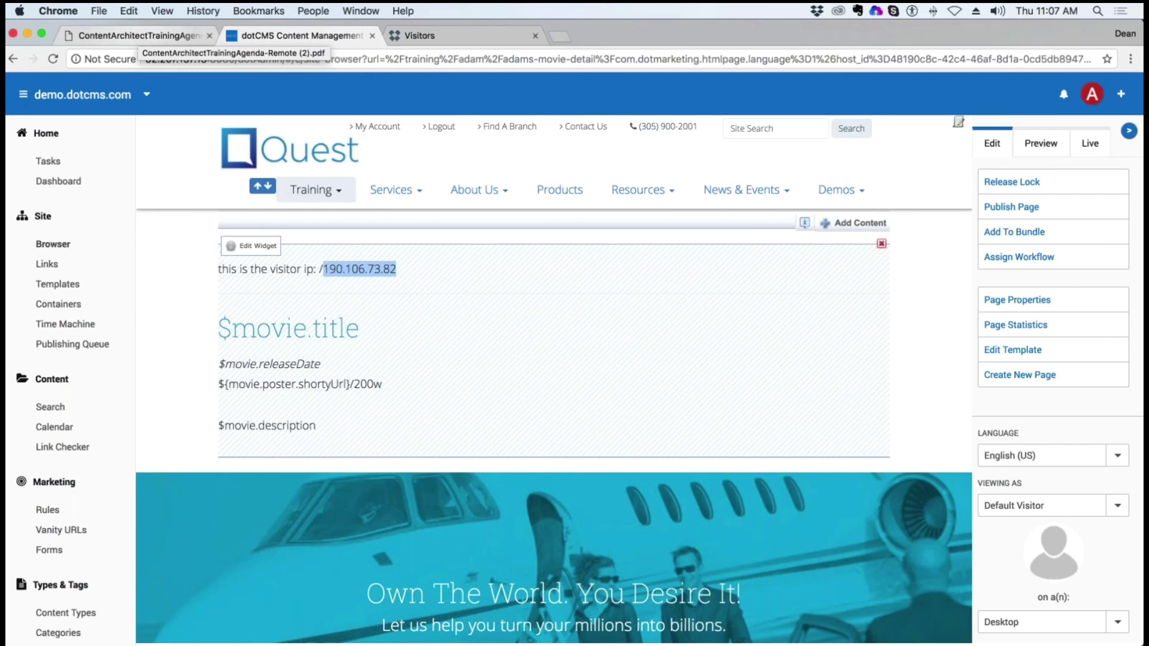
{"action": "scroll", "coordinate": [205, 236], "scroll_direction": "down", "scroll_amount": 5}
{"action": "scroll", "coordinate": [53, 323], "scroll_direction": "down", "scroll_amount": 3}
{"action": "scroll", "coordinate": [52, 323], "scroll_direction": "down", "scroll_amount": 3}
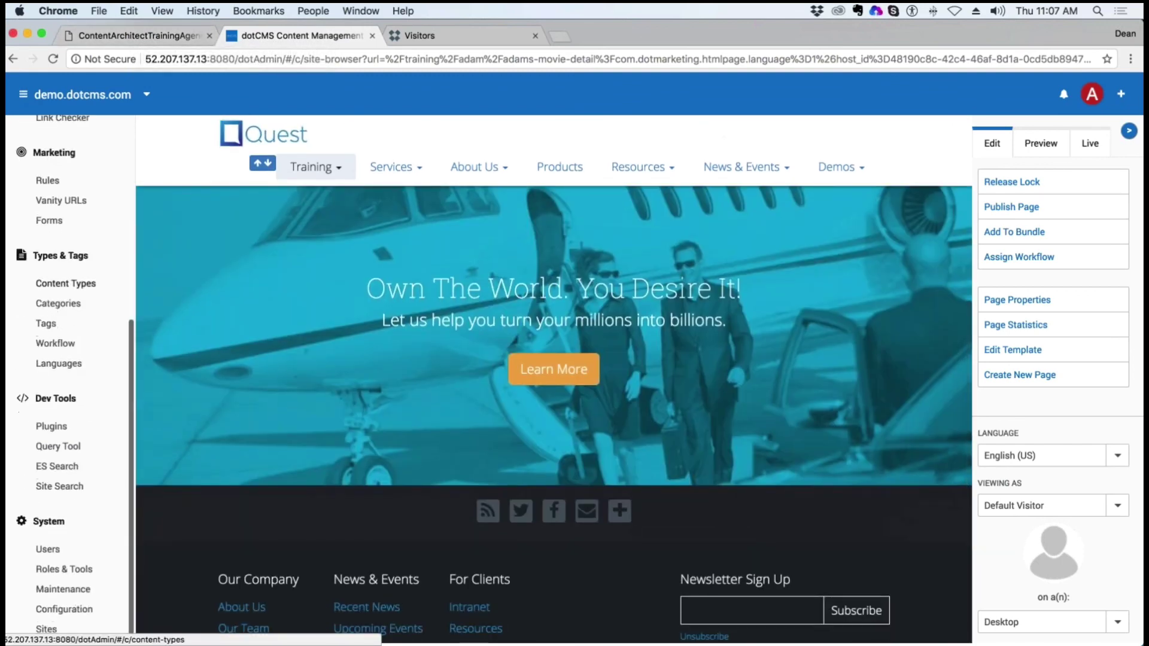
{"action": "scroll", "coordinate": [218, 203], "scroll_direction": "down", "scroll_amount": 1}
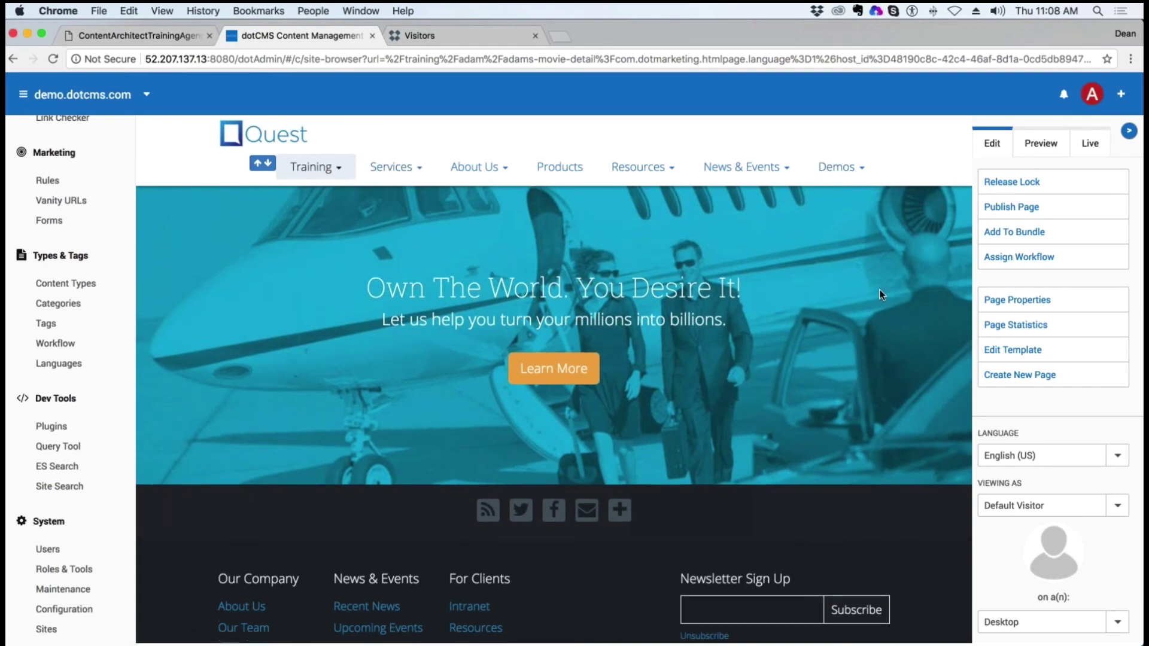
{"action": "scroll", "coordinate": [879, 289], "scroll_direction": "up", "scroll_amount": 3}
{"action": "scroll", "coordinate": [879, 293], "scroll_direction": "up", "scroll_amount": 5}
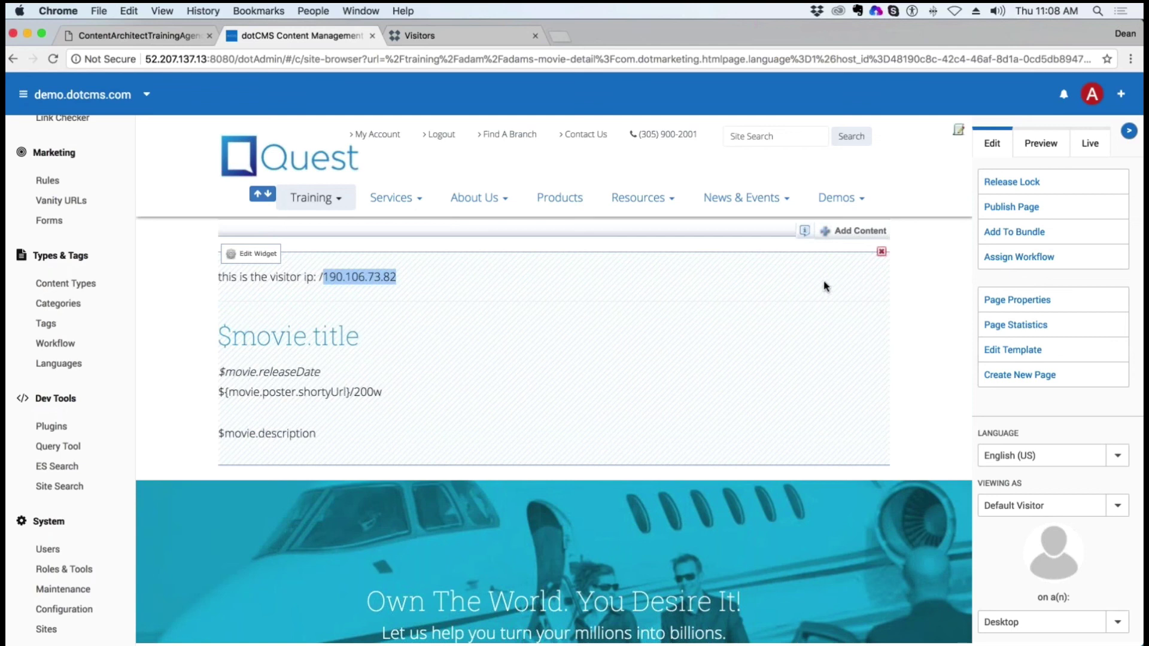
{"action": "scroll", "coordinate": [469, 272], "scroll_direction": "down", "scroll_amount": 1}
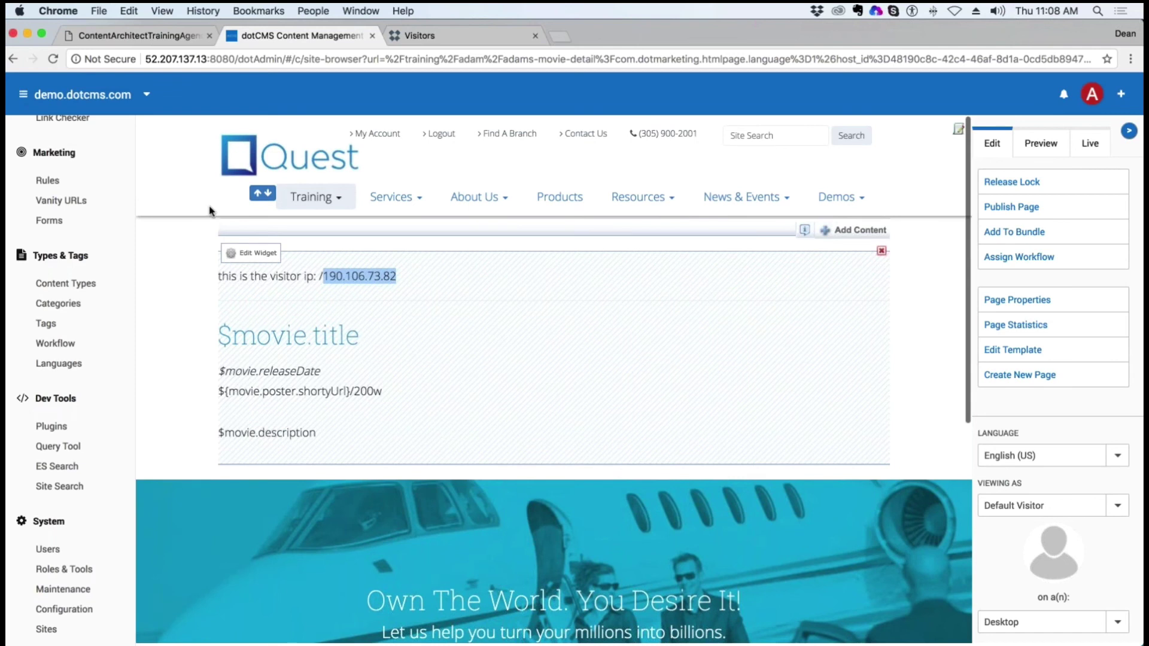
Return to the site browser and open the demo.dotcms.com home page from the site's root folder.
{"action": "scroll", "coordinate": [90, 192], "scroll_direction": "up", "scroll_amount": 10}
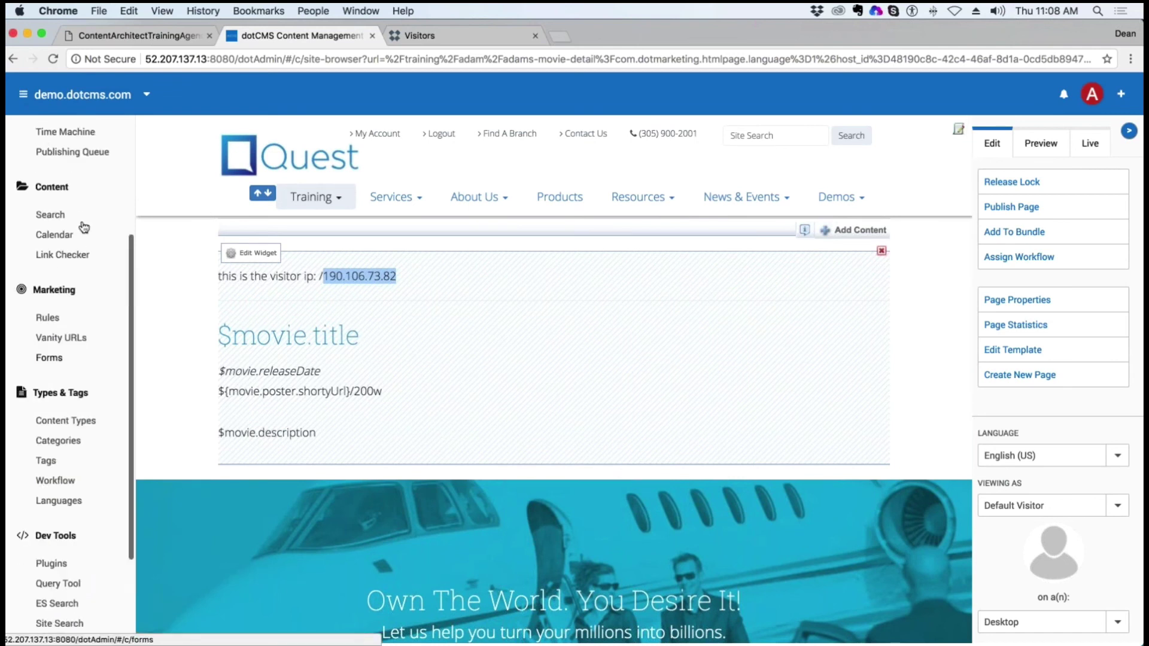
{"action": "scroll", "coordinate": [80, 183], "scroll_direction": "up", "scroll_amount": 3}
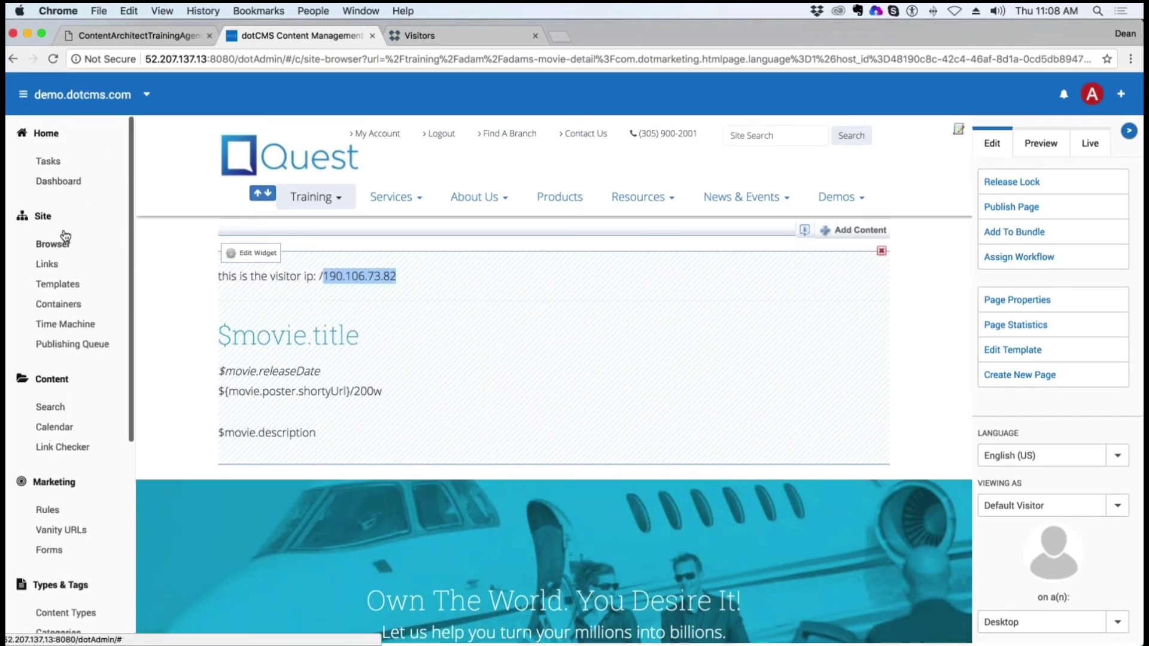
{"action": "key", "text": "ctrl+Up"}
{"action": "left_click", "coordinate": [827, 540]}
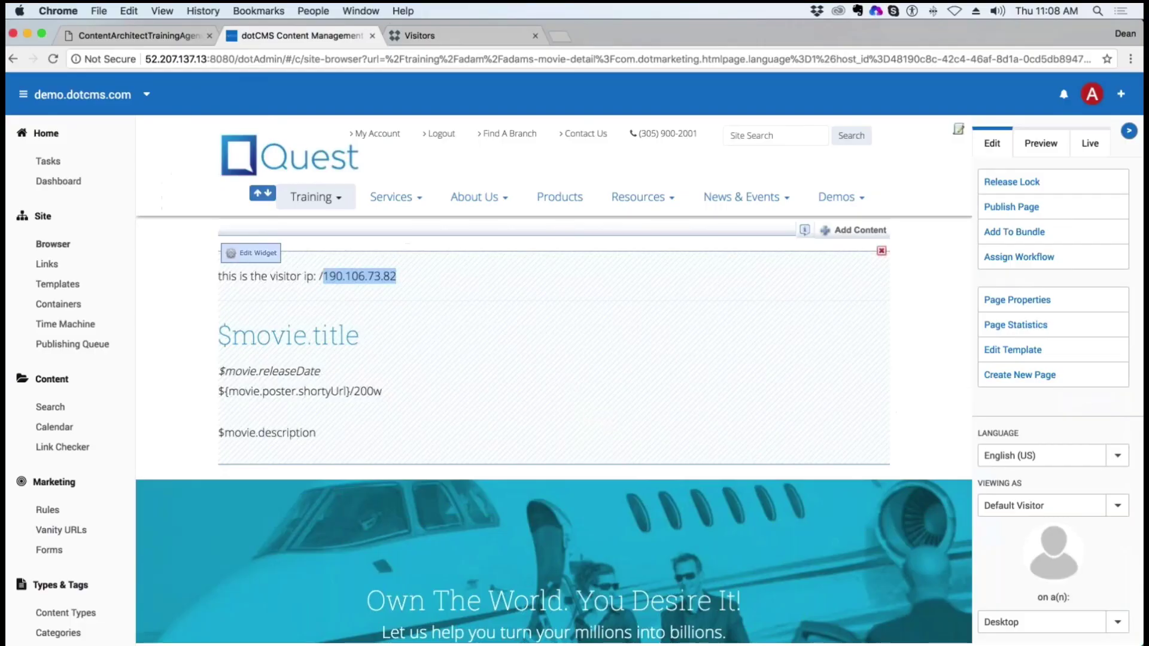
{"action": "left_click", "coordinate": [46, 241]}
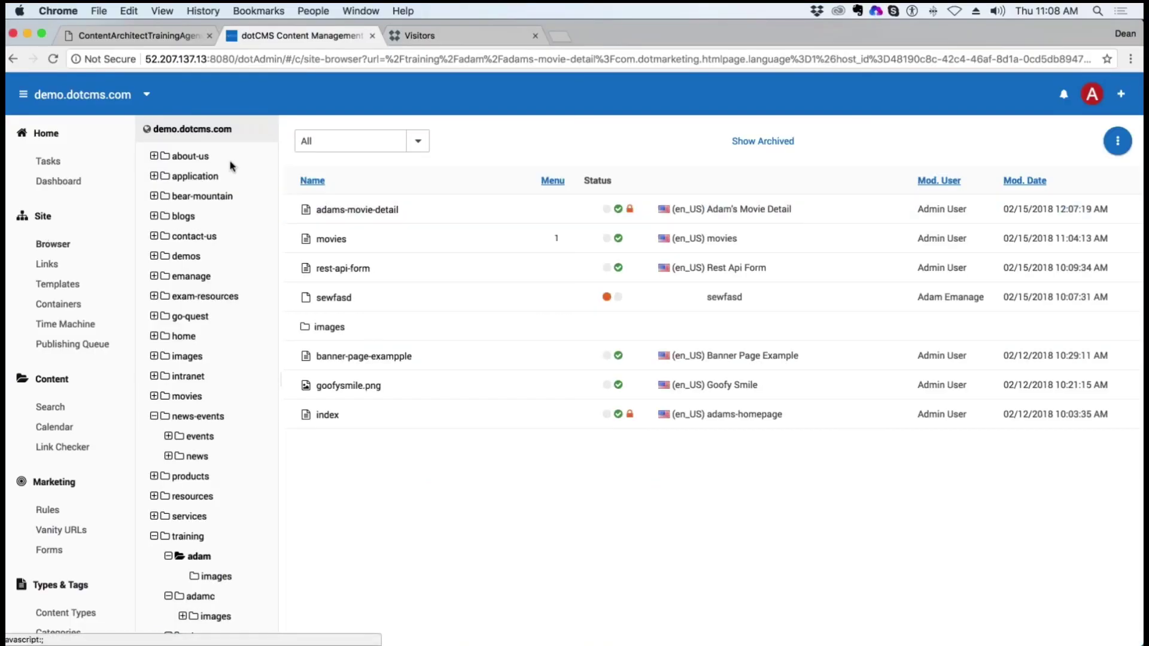
{"action": "left_click", "coordinate": [207, 130]}
{"action": "left_click", "coordinate": [359, 210]}
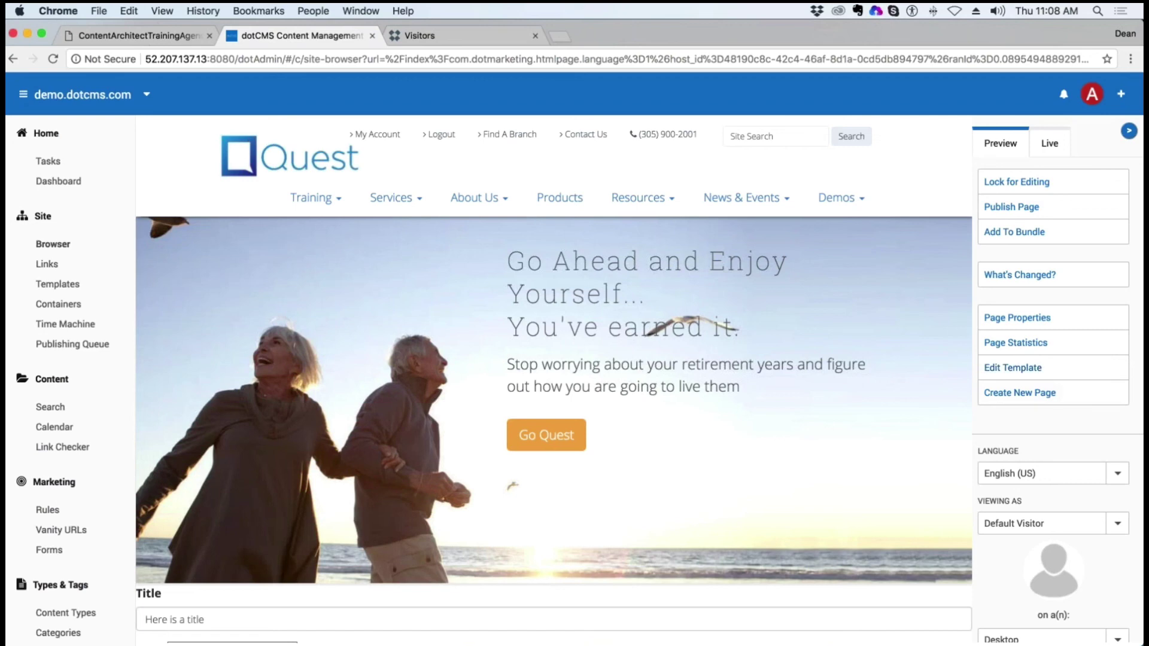
Bring the separate News Listing browser window into full view and choose the fourth persona in its visitor panel.
{"action": "left_click_drag", "start_coordinate": [911, 83], "coordinate": [407, 79]}
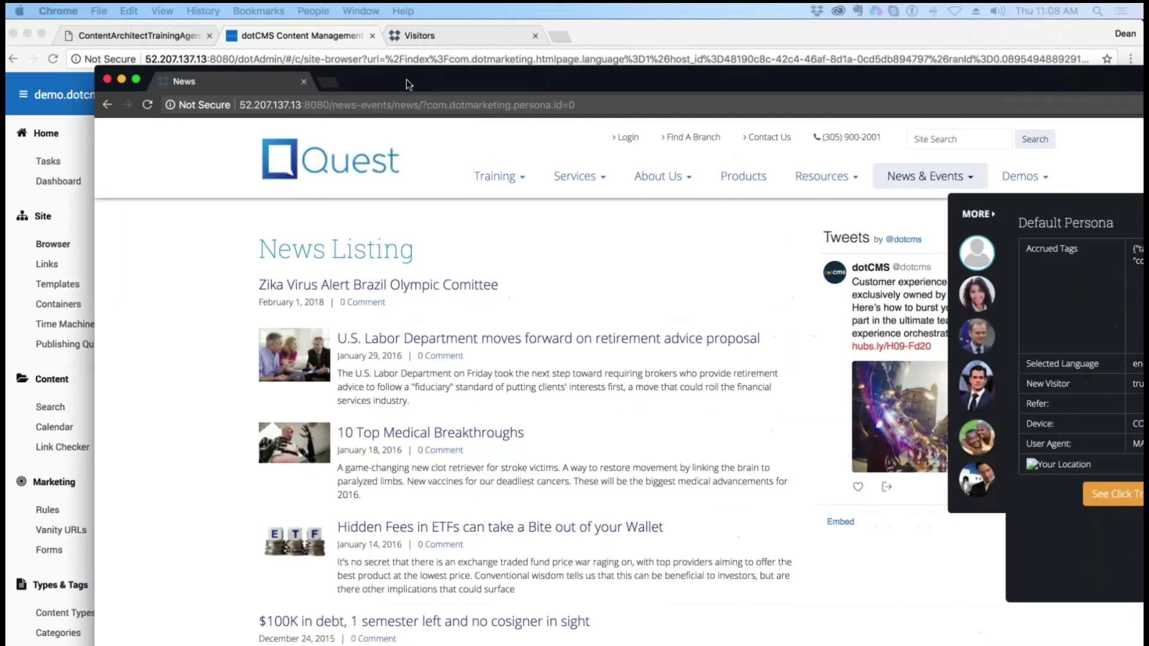
{"action": "left_click_drag", "start_coordinate": [958, 66], "coordinate": [838, 17]}
{"action": "left_click", "coordinate": [871, 362]}
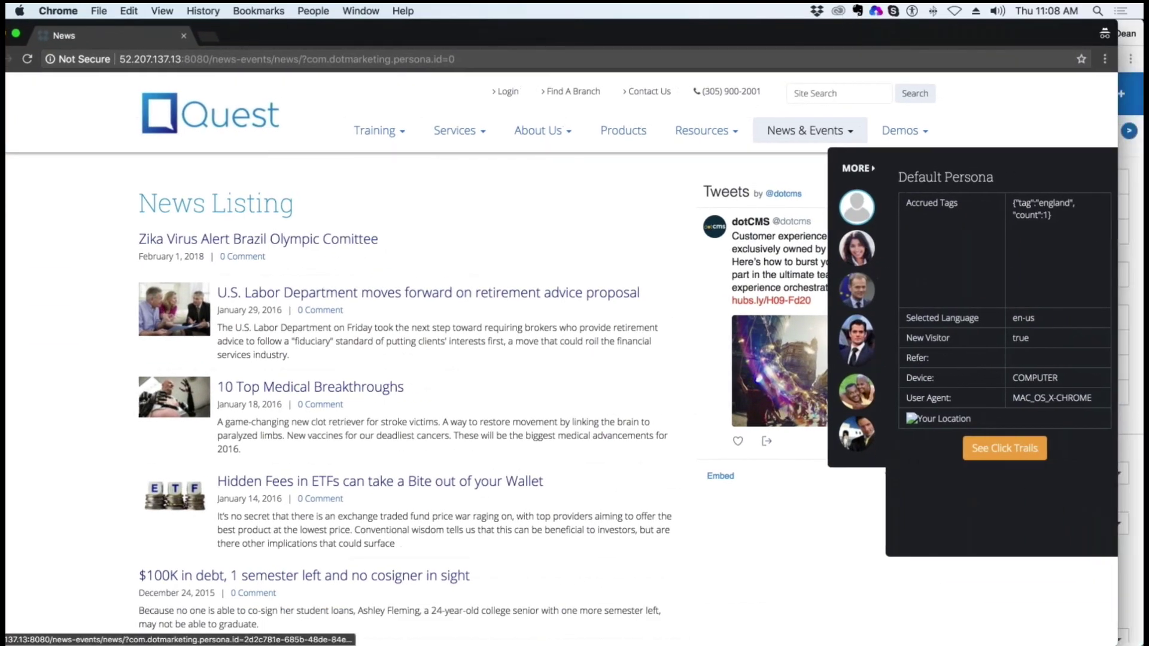